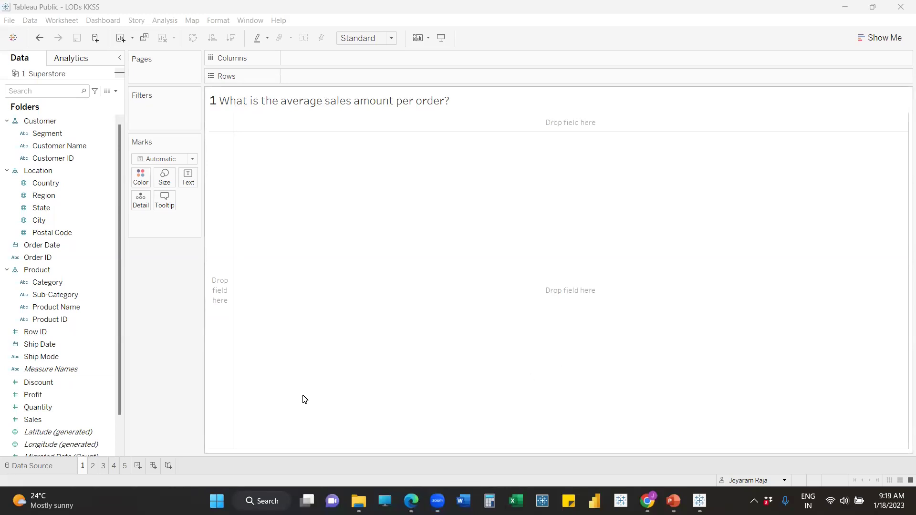
- Read the questions on sheets 2, 3 and 4, then return to sheet 1
left_click(94, 466)
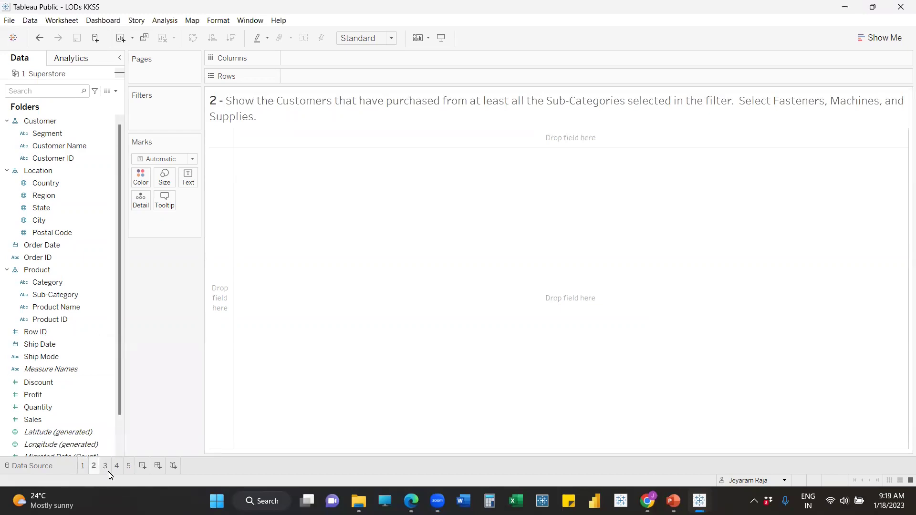
left_click(106, 466)
left_click(117, 466)
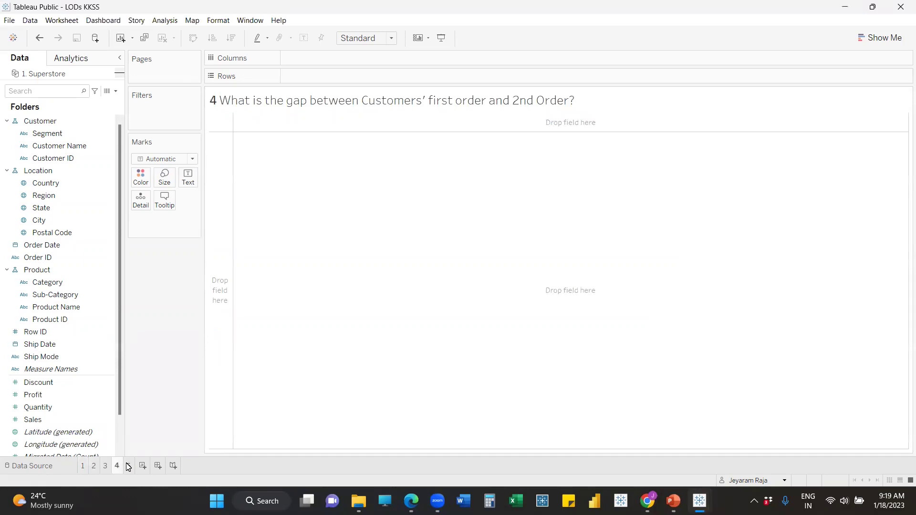
left_click(84, 467)
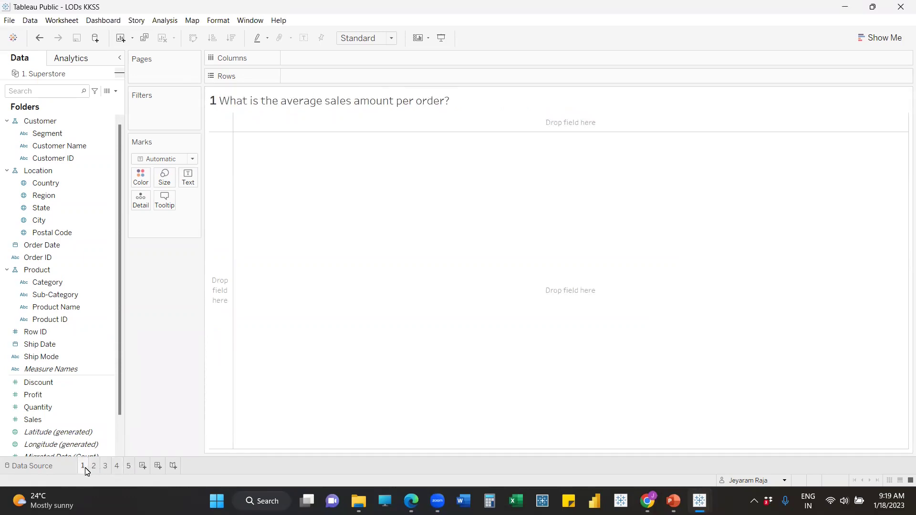
mouse_move(88, 469)
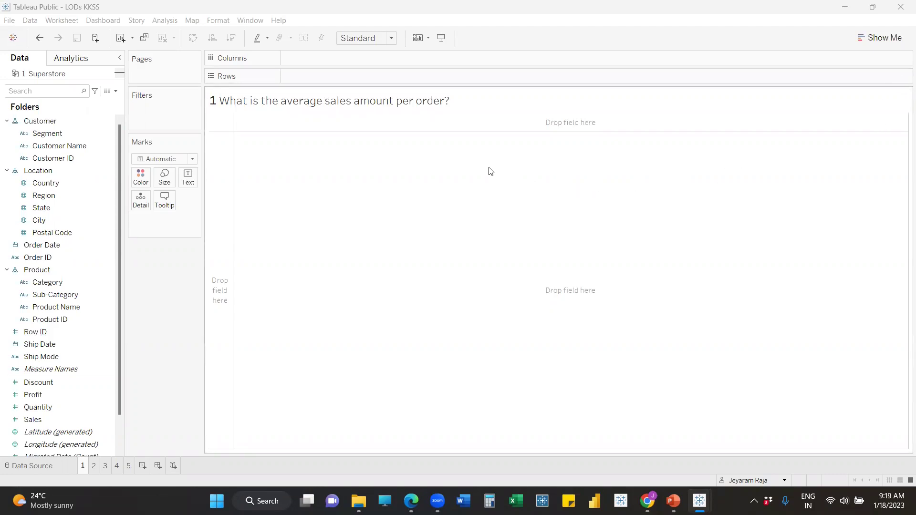
- Search the fields for 'ord', check sheets 2 and 3, then clear the search on sheet 1
left_click(25, 91)
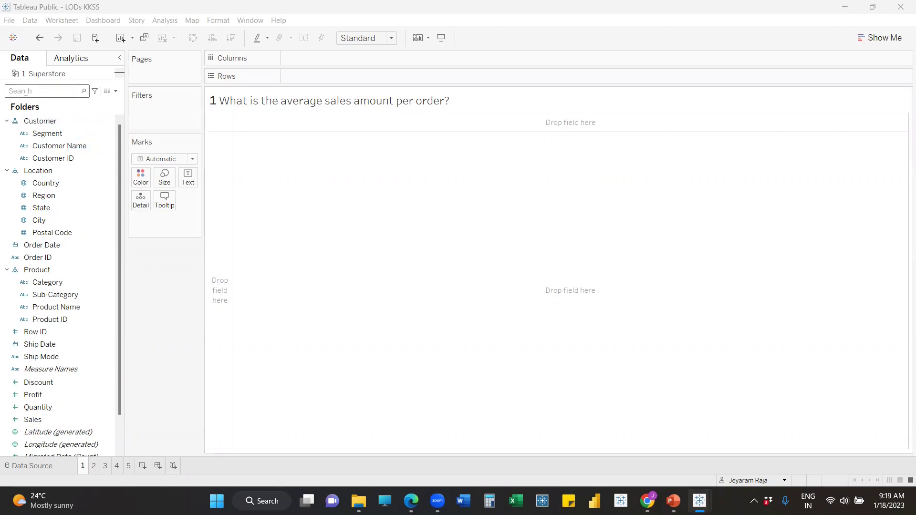
type("ord")
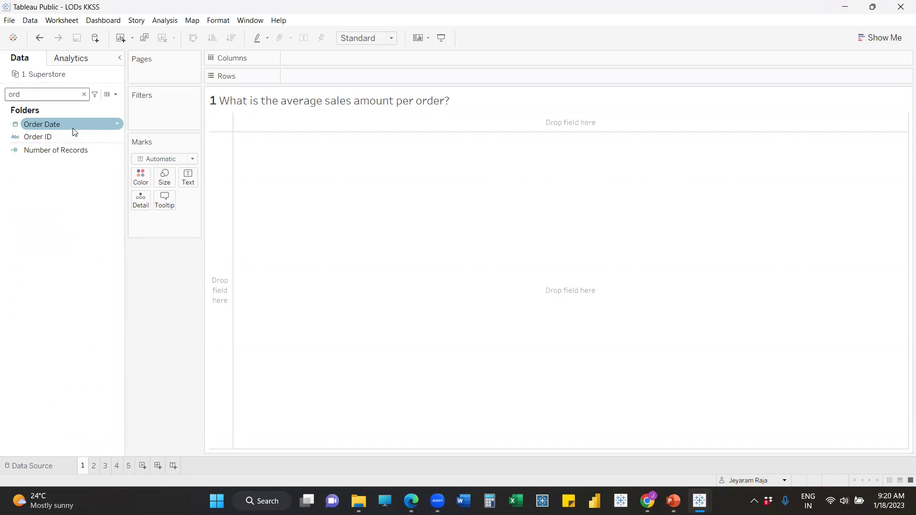
left_click(96, 467)
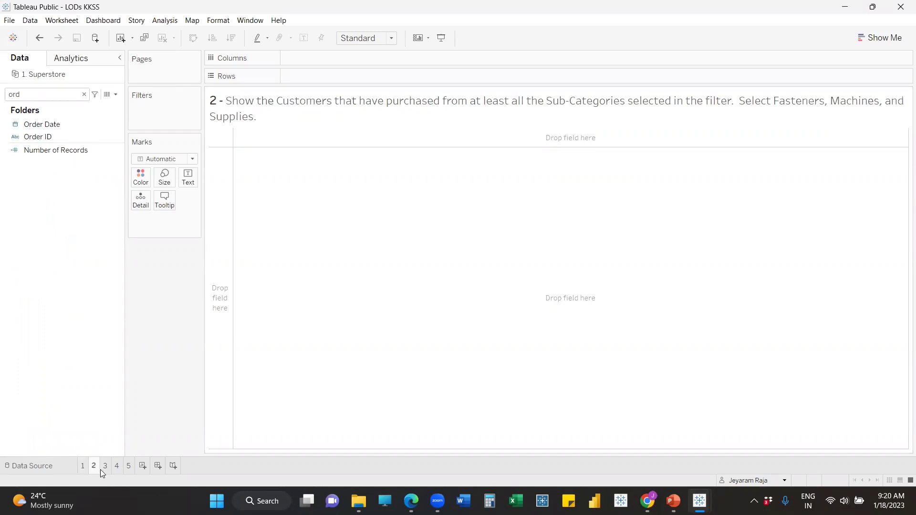
mouse_move(105, 470)
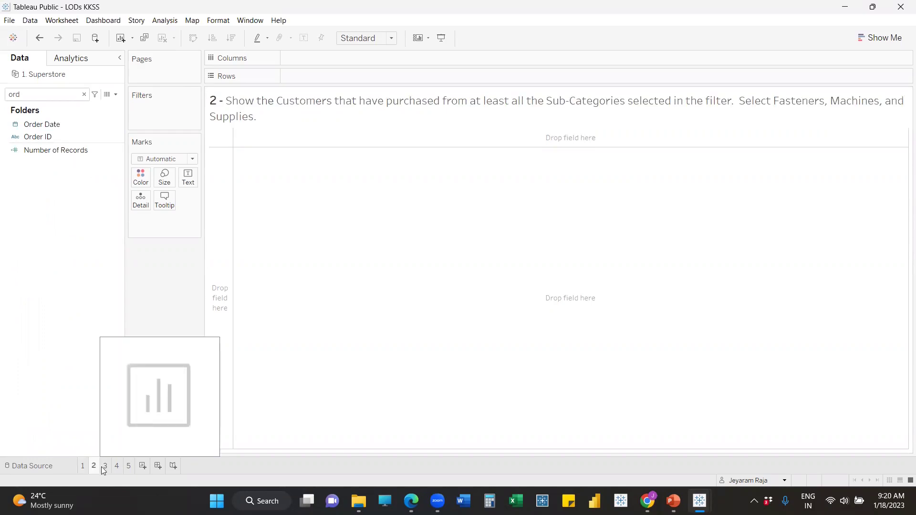
left_click(106, 468)
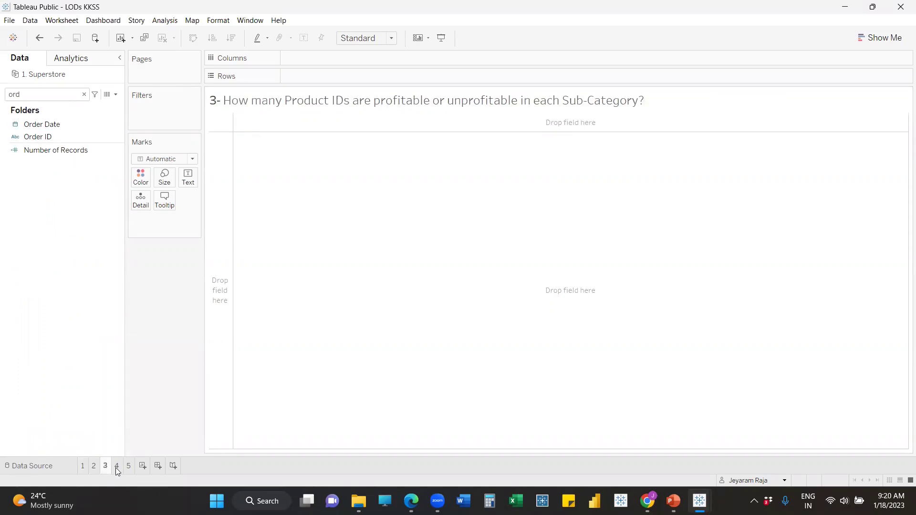
left_click(83, 468)
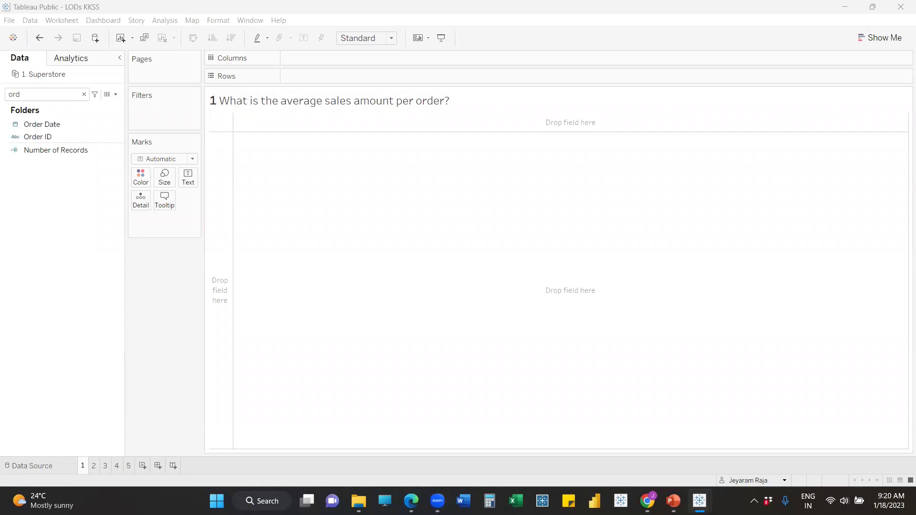
left_click(83, 93)
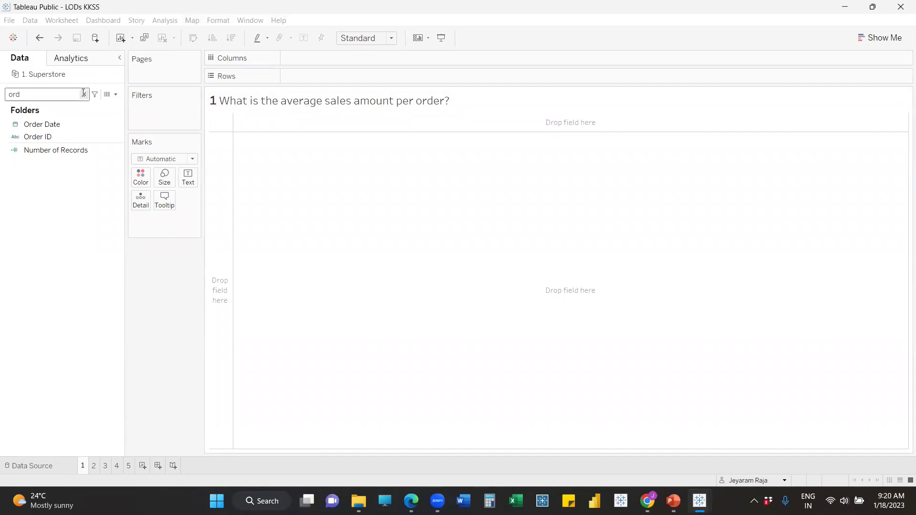
left_click(83, 93)
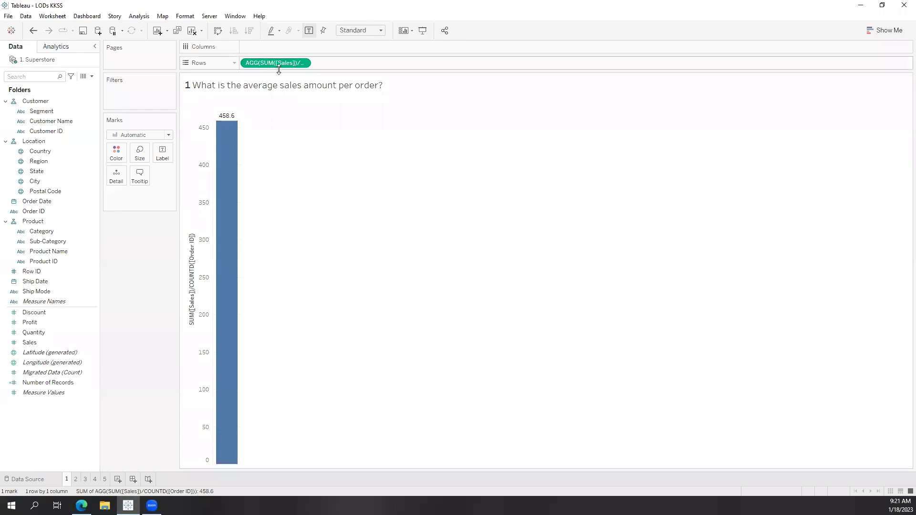
- Move the average-sales-per-order measure to Label and fit the view to Entire View
left_click_drag(262, 63, 162, 153)
left_click(362, 30)
left_click(356, 66)
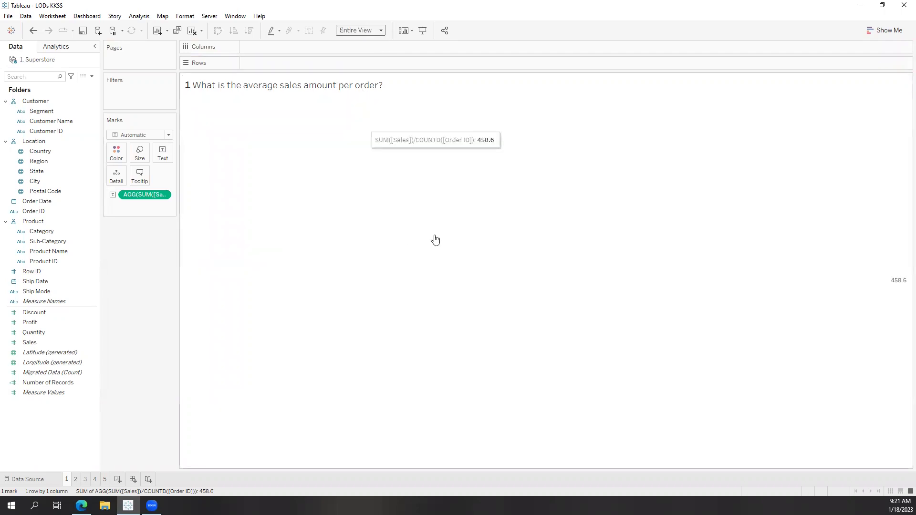
- Format the 458.6 label at 18 point and centre it horizontally
left_click(162, 153)
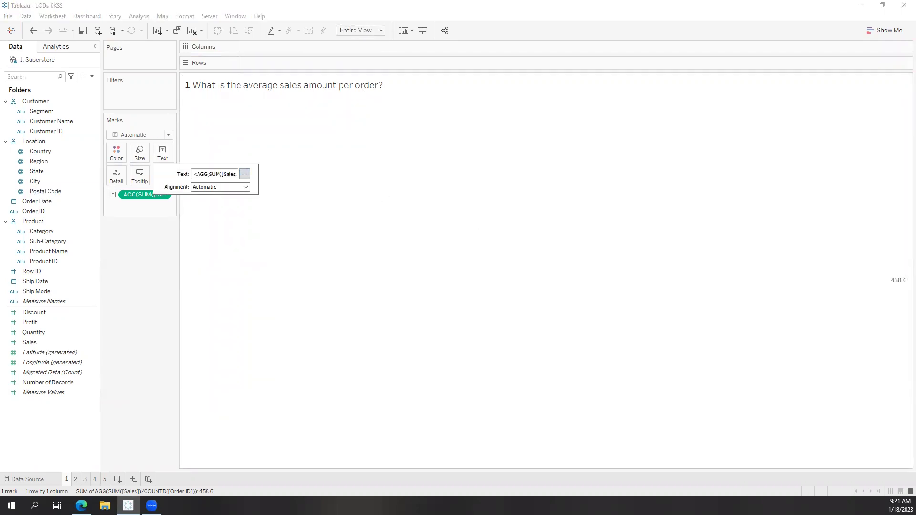
left_click(245, 174)
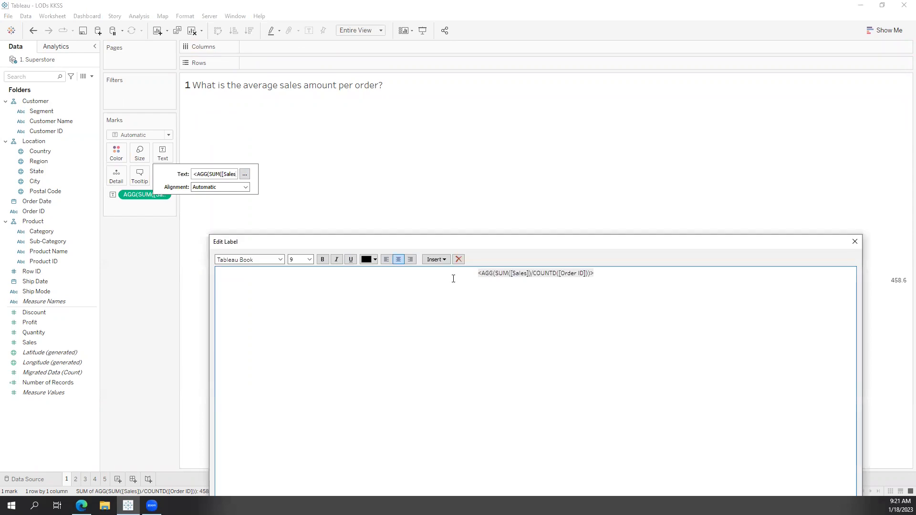
left_click(310, 259)
left_click(300, 316)
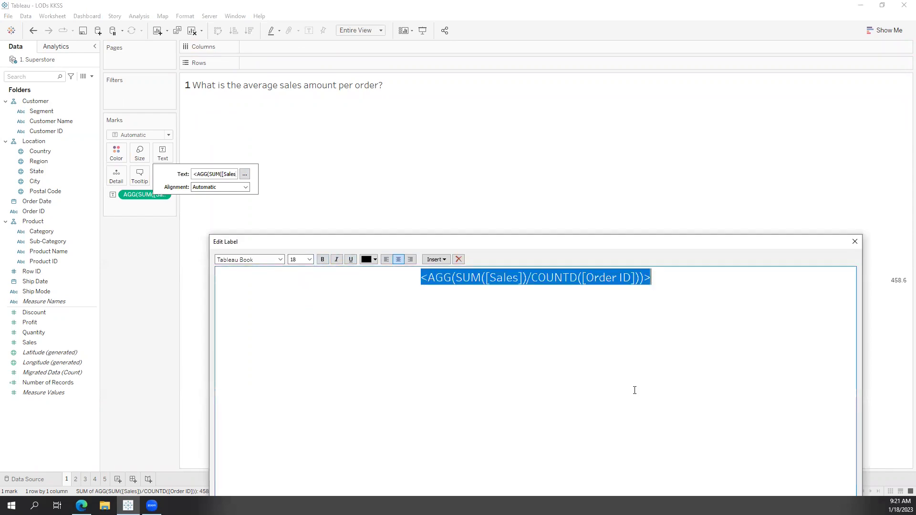
left_click_drag(675, 242, 666, 158)
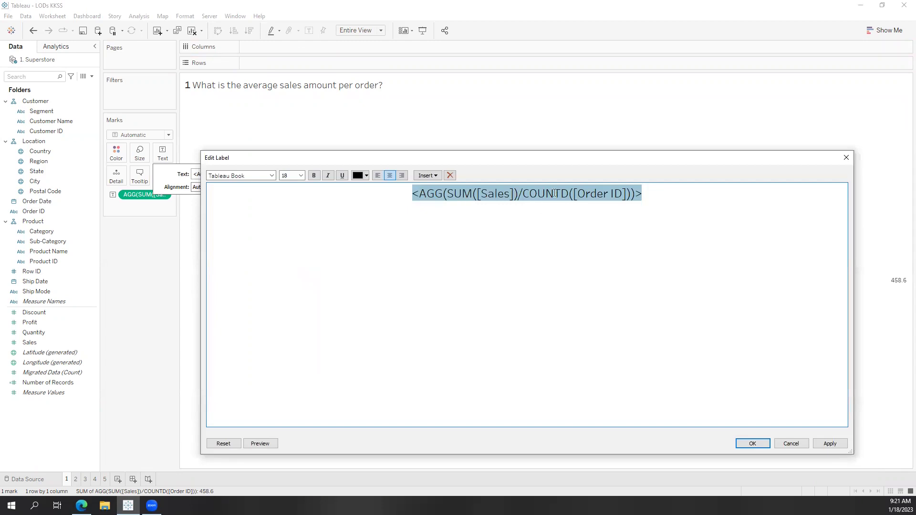
left_click(752, 443)
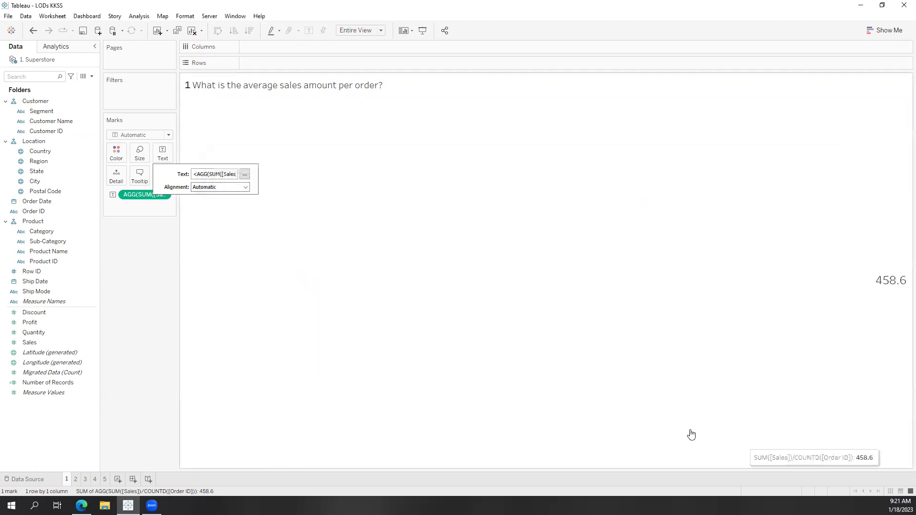
left_click(235, 187)
left_click(215, 224)
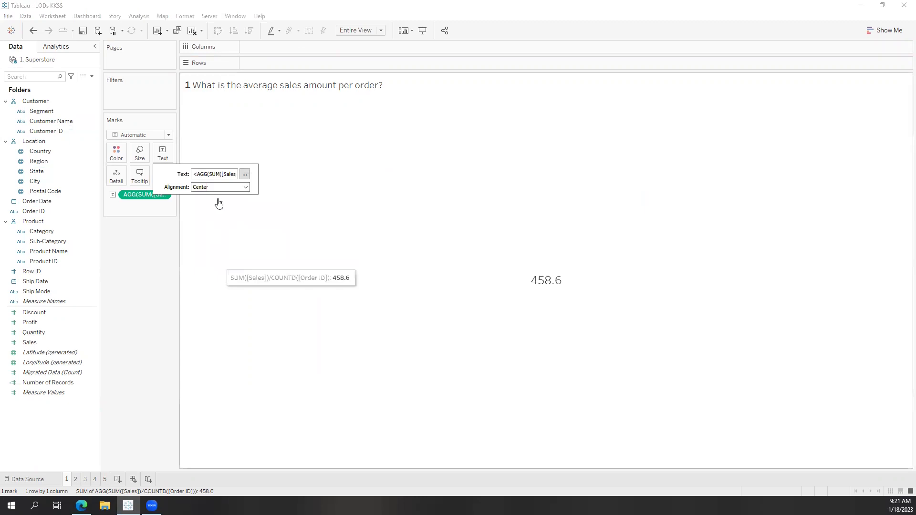
left_click(216, 265)
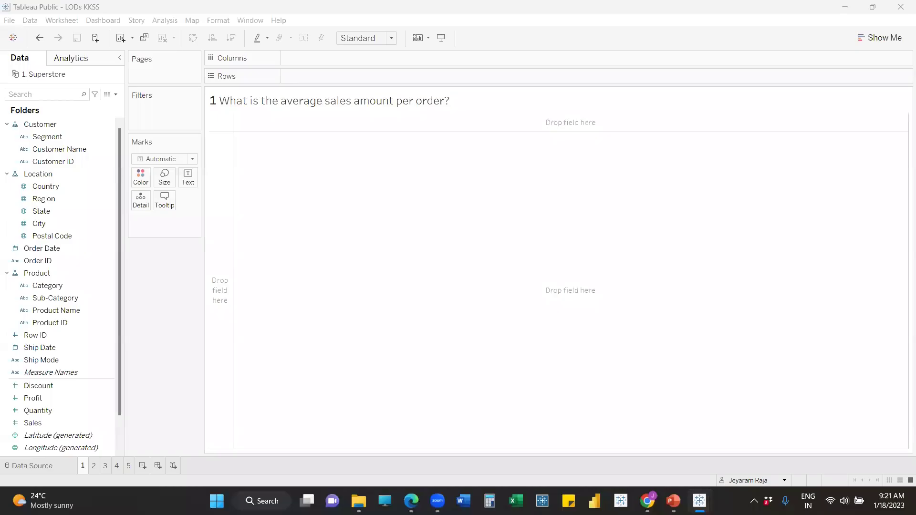
- Return to Tableau Public on sheet 2, the all-selected-Sub-Categories customer question
key("ctrl+Tab")
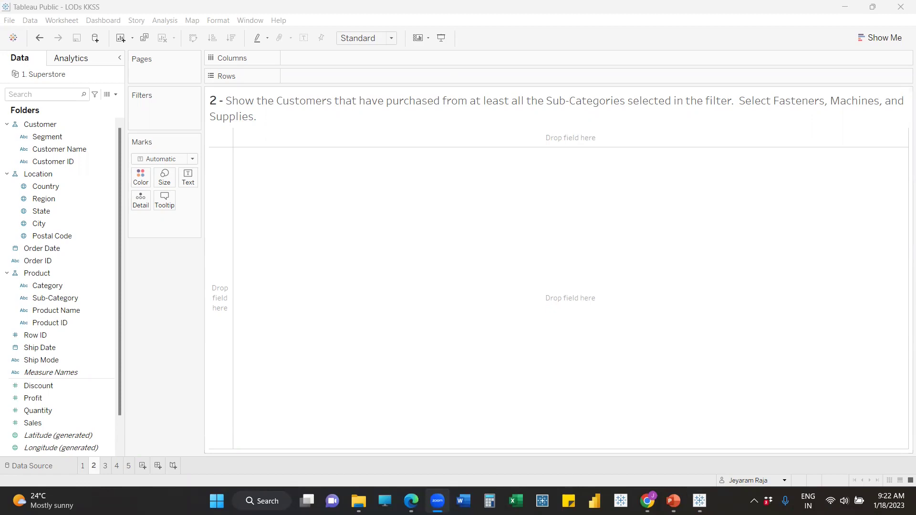
- Search the fields for 'su' and put Sub-Category on the Filters shelf
left_click(437, 501)
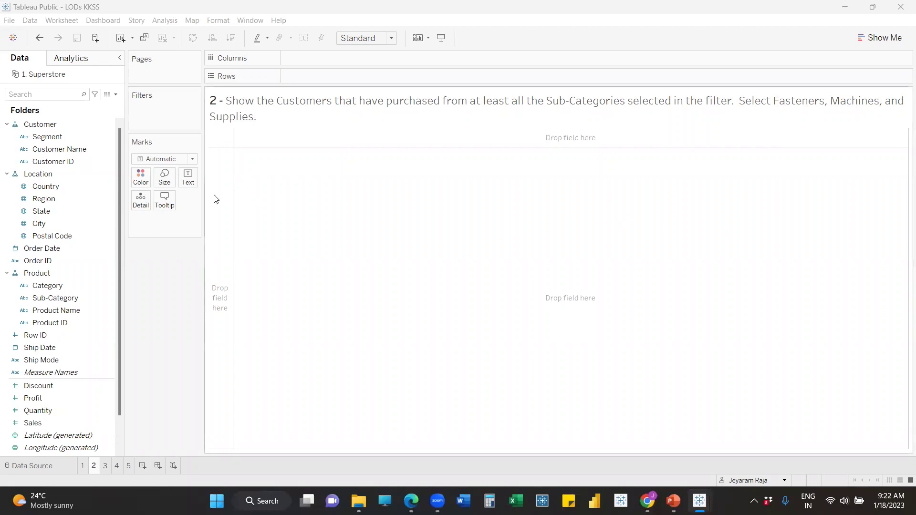
left_click(62, 150)
left_click(39, 94)
type("su")
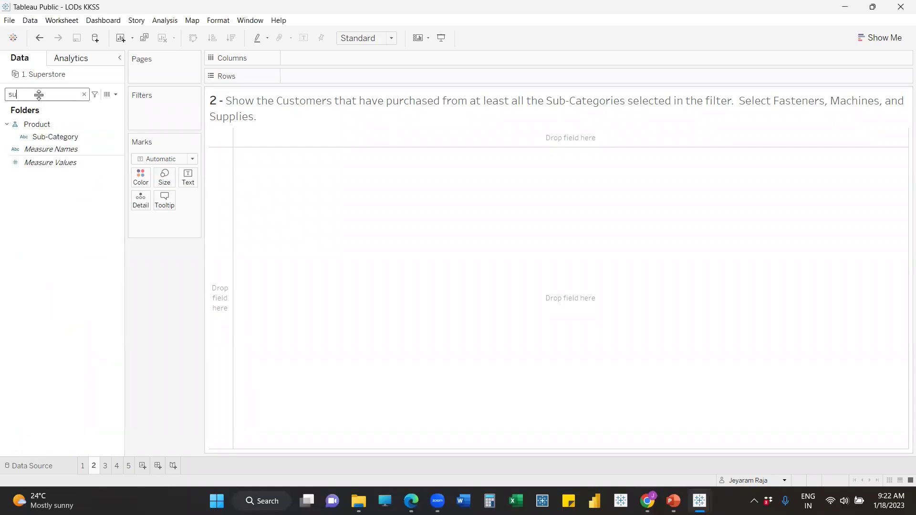
left_click_drag(56, 138, 155, 122)
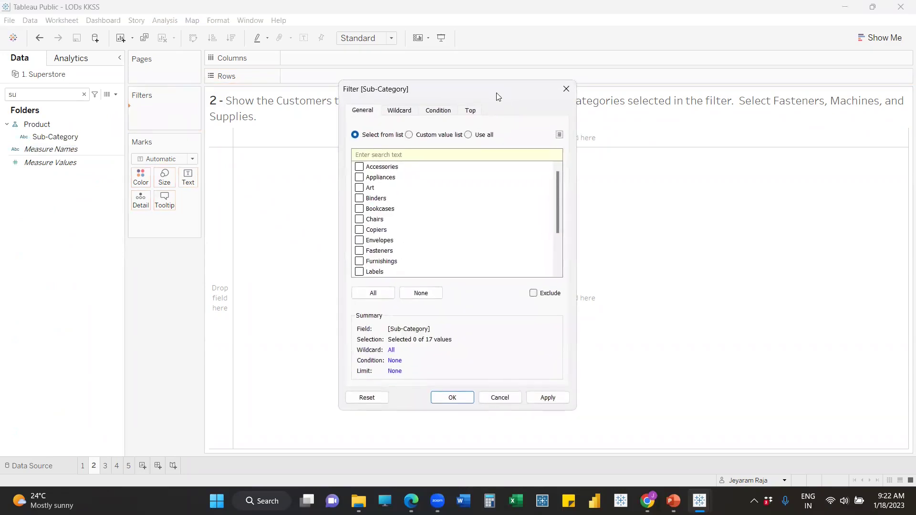
- Keep only Fasteners, Machines and Supplies in the Sub-Category filter
left_click_drag(496, 93, 504, 127)
scroll(425, 243, "down", 2)
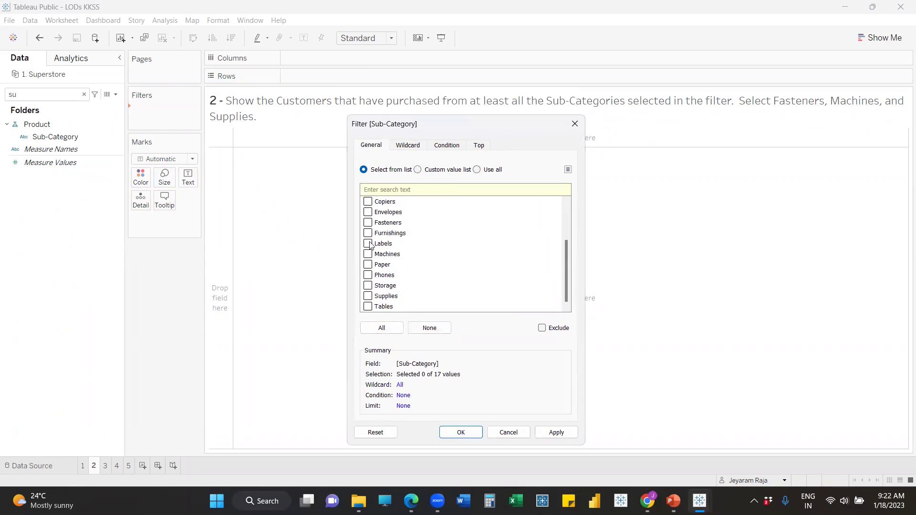
left_click(368, 224)
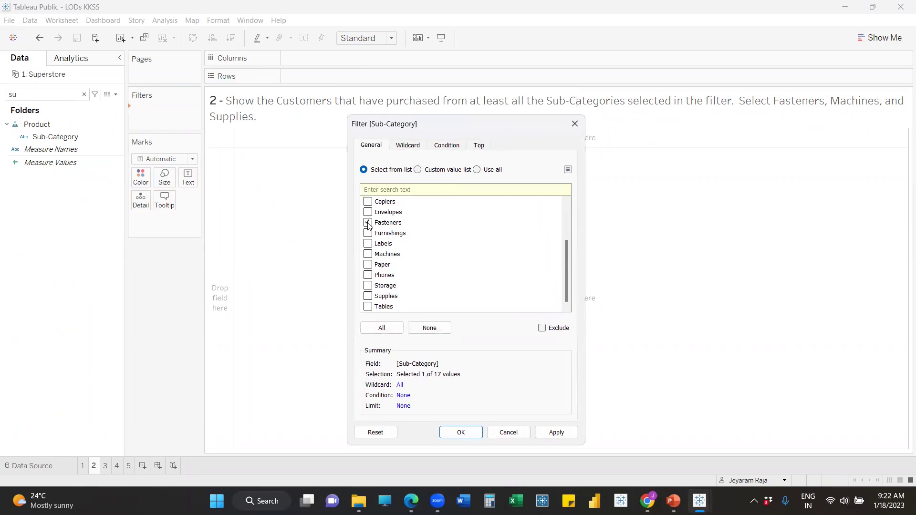
left_click(373, 257)
left_click(368, 296)
left_click(556, 432)
key("Return")
left_click(43, 97)
key("BackSpace")
key("BackSpace")
type("cus")
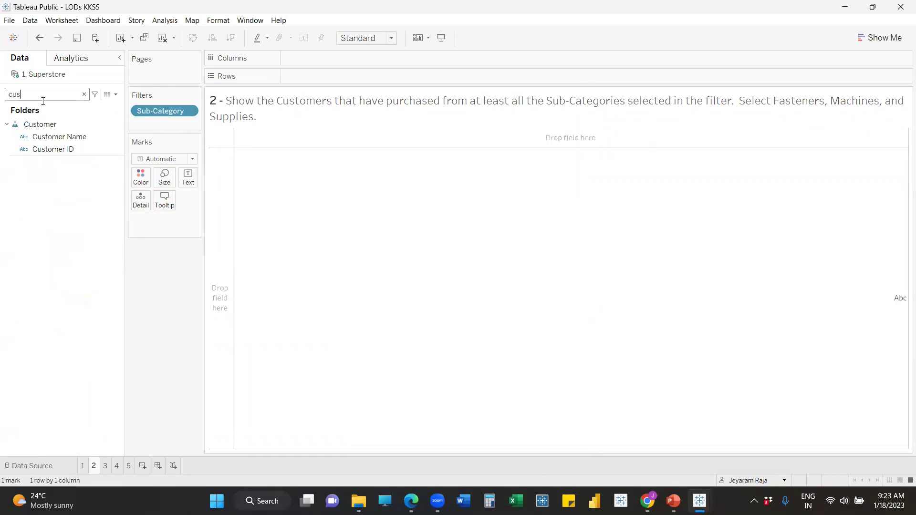
left_click_drag(79, 138, 347, 81)
left_click(416, 243)
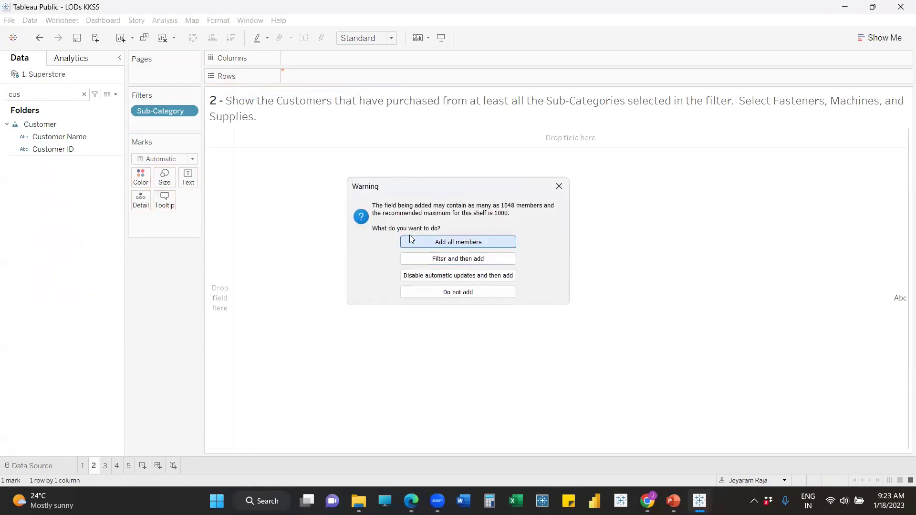
left_click_drag(172, 111, 339, 58)
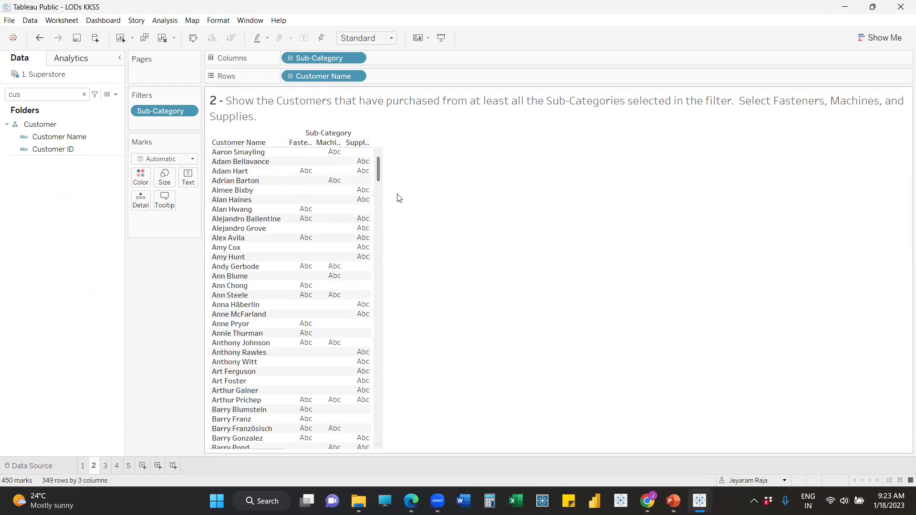
scroll(390, 216, "down", 10)
scroll(398, 229, "down", 15)
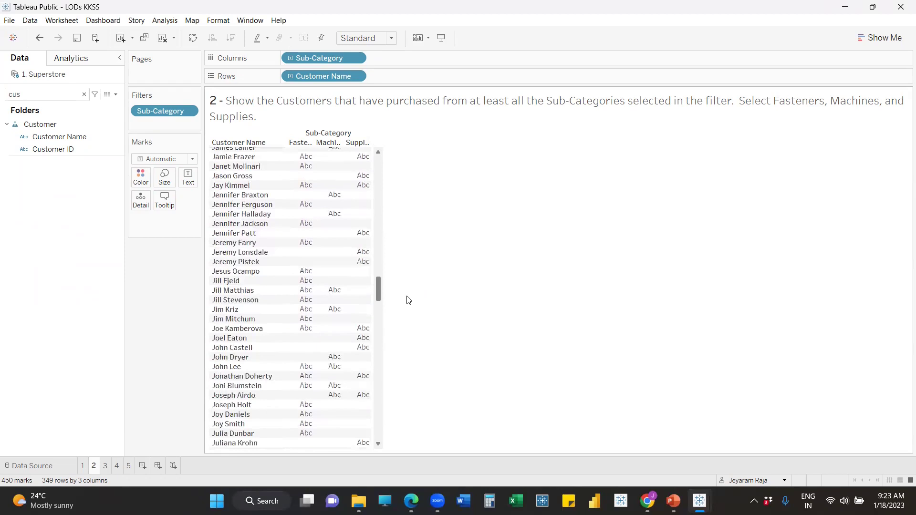
scroll(408, 299, "down", 20)
scroll(414, 344, "down", 8)
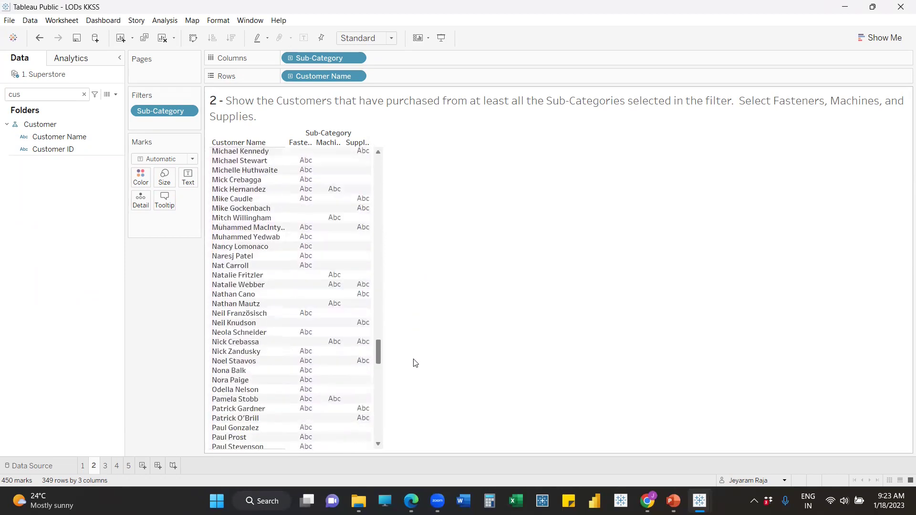
scroll(415, 363, "down", 20)
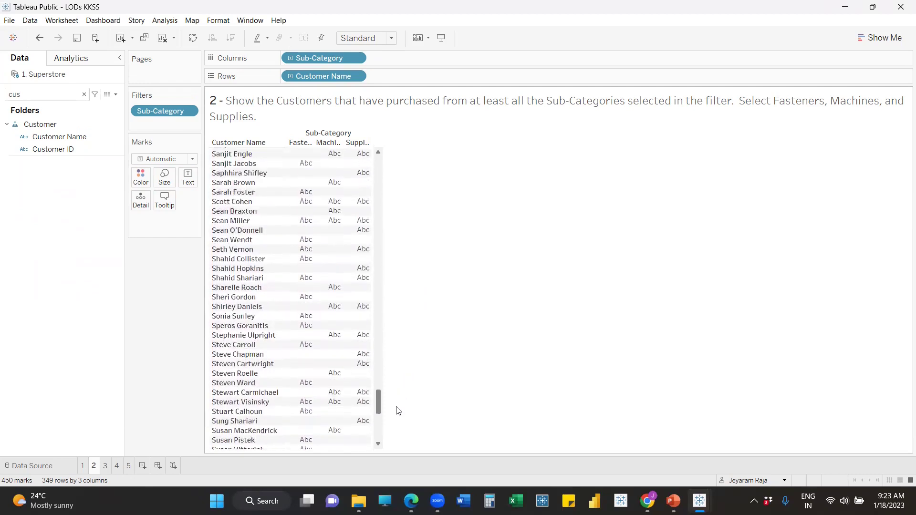
scroll(398, 411, "up", 4)
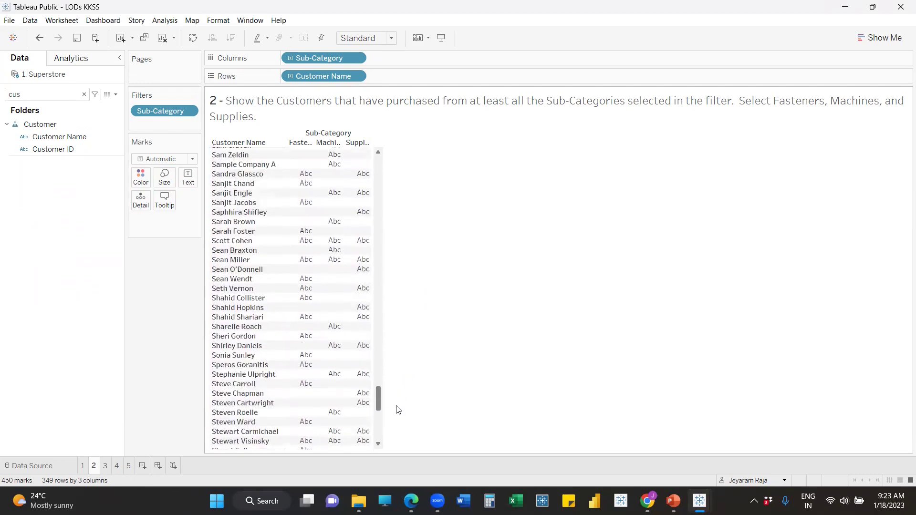
left_click(241, 263)
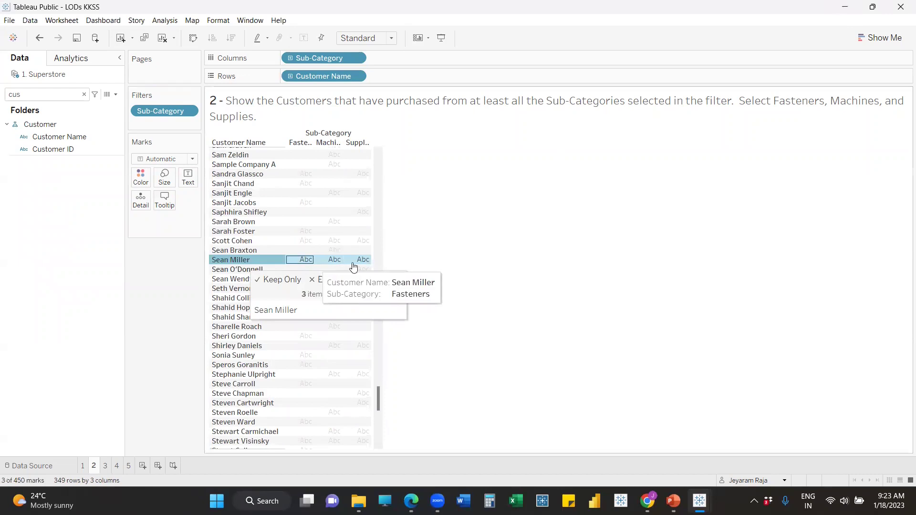
mouse_move(347, 266)
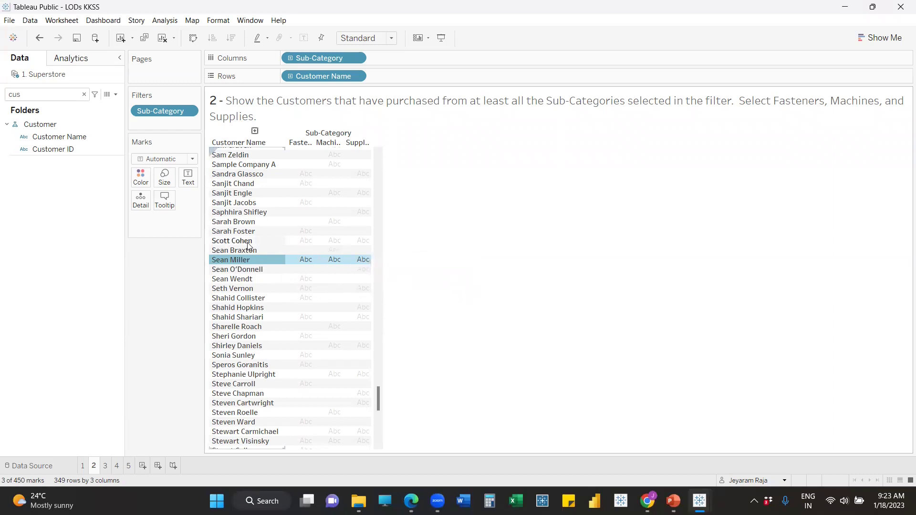
mouse_move(248, 259)
left_click(572, 205)
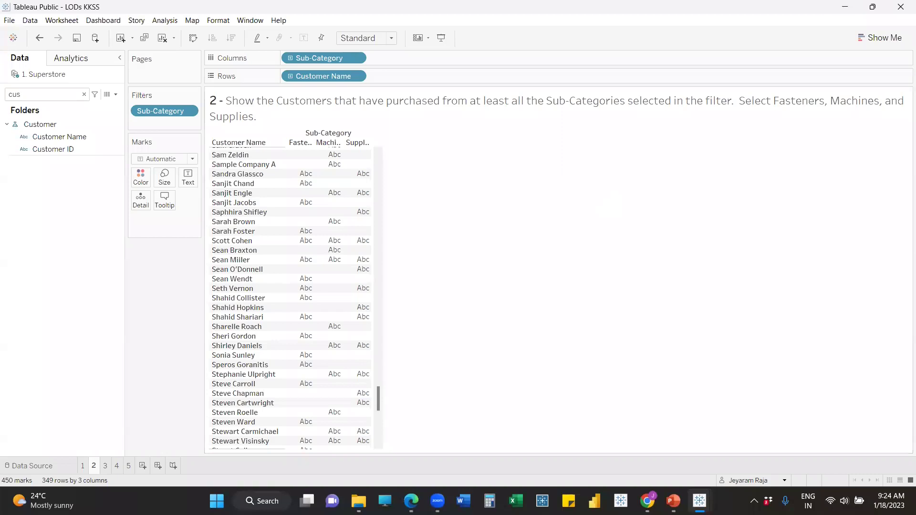
- Create Calculation1 as { FIXED [Customer Name]:COUNTD([Sub-Category])}=3
left_click(118, 99)
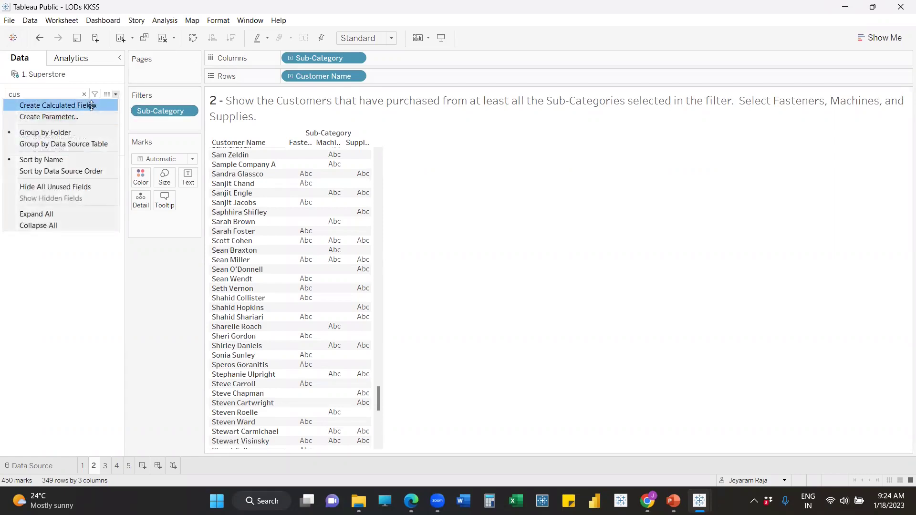
left_click(91, 102)
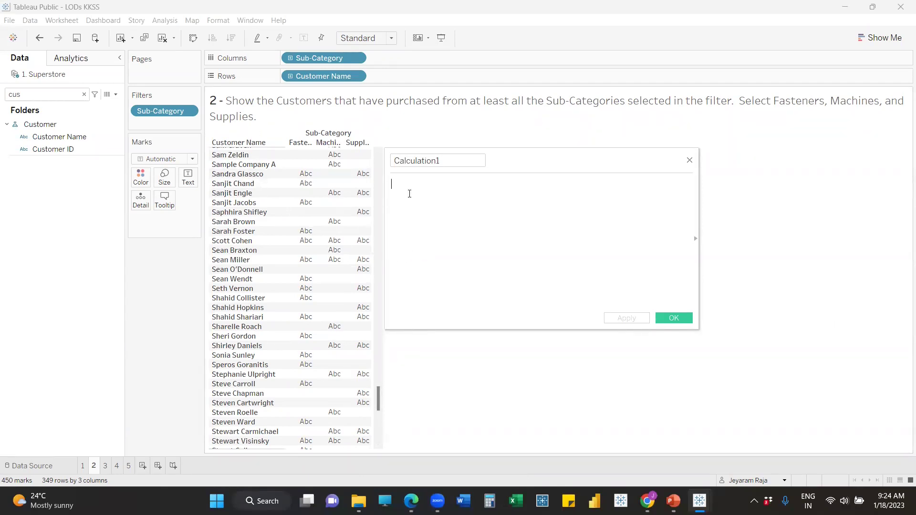
type("{ FIXED cus")
key("Down")
key("Return")
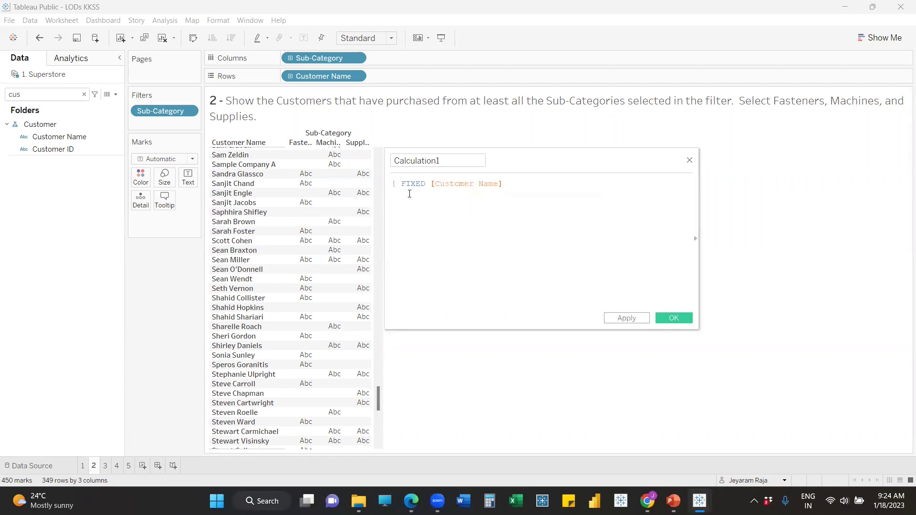
type("coun")
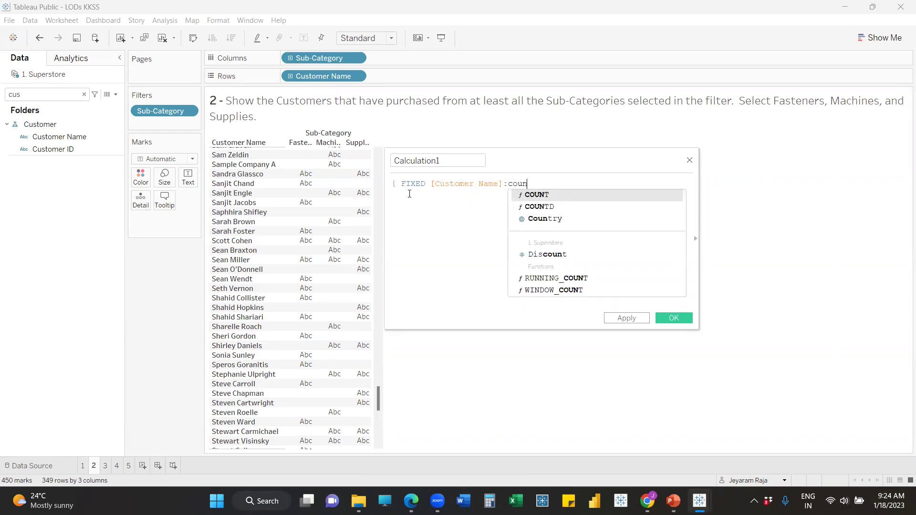
key("Down")
key("Return")
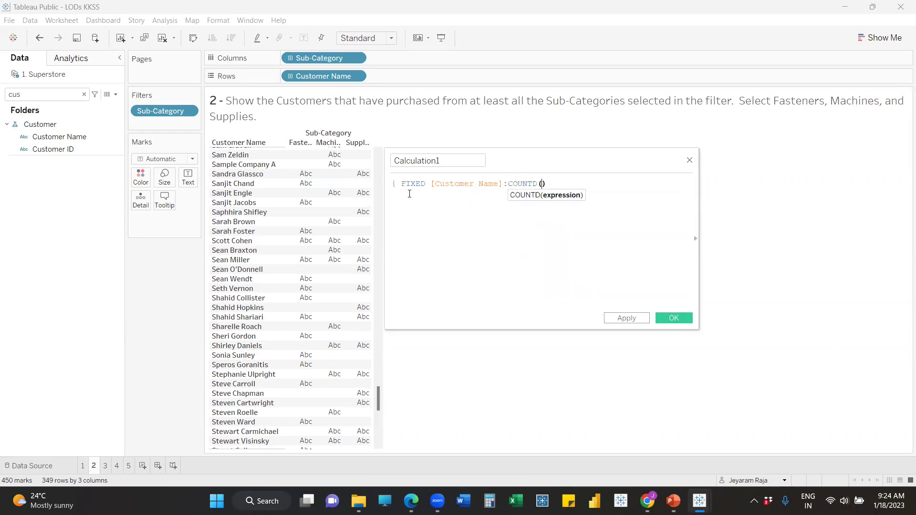
type("sub")
key("Return")
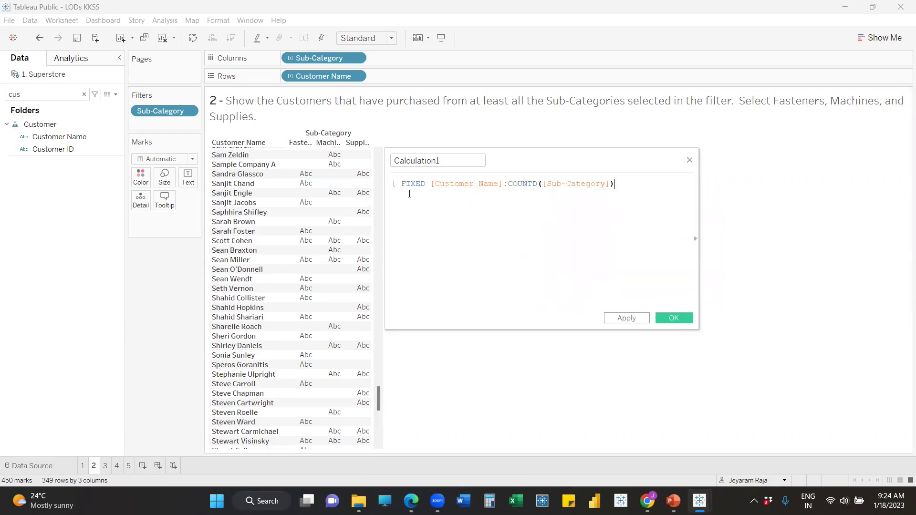
type("}=3")
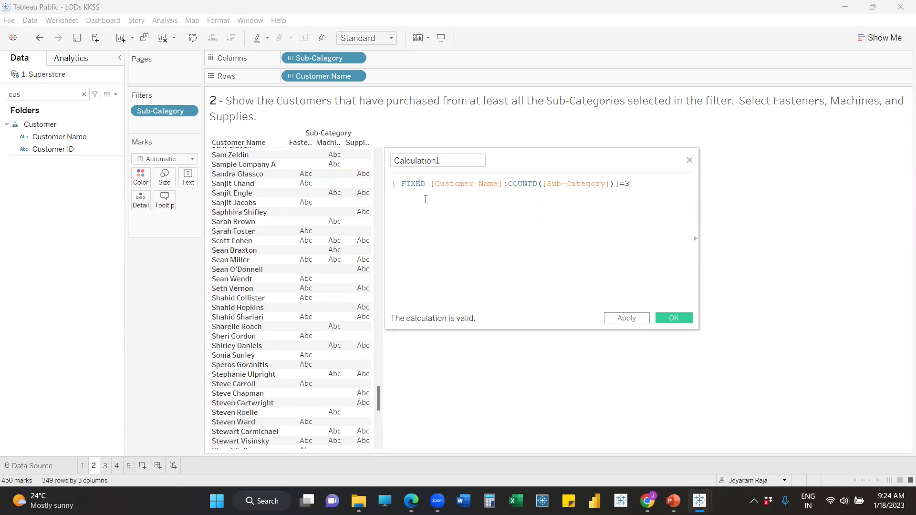
left_click(629, 318)
left_click(661, 318)
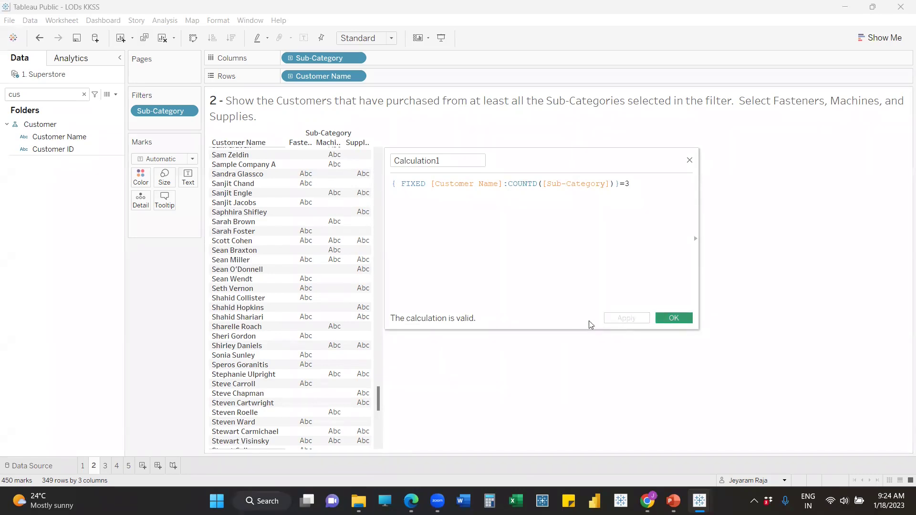
- Filter the view on Calculation1, keeping only True
double_click(33, 91)
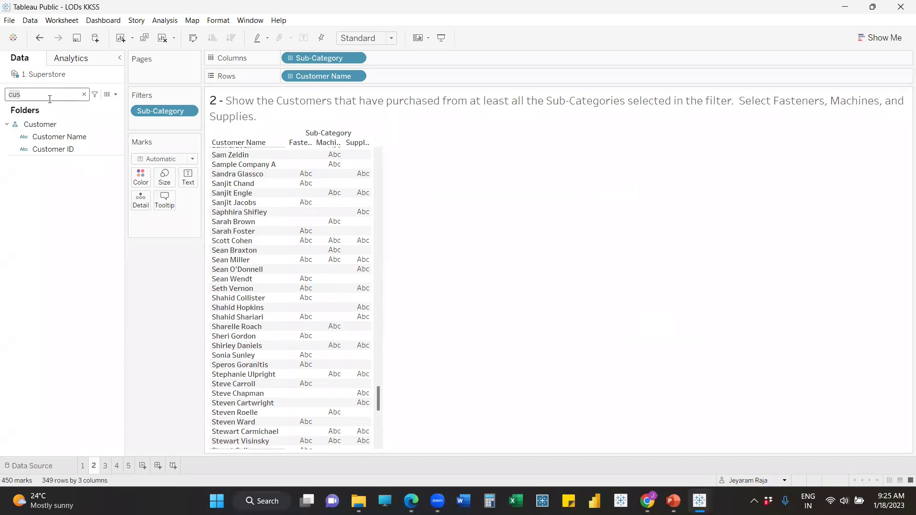
type("ca")
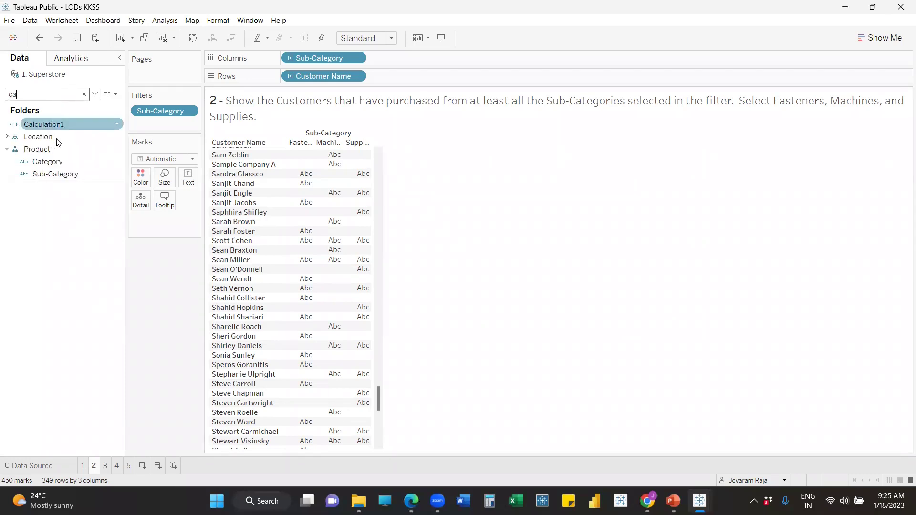
left_click_drag(67, 124, 138, 121)
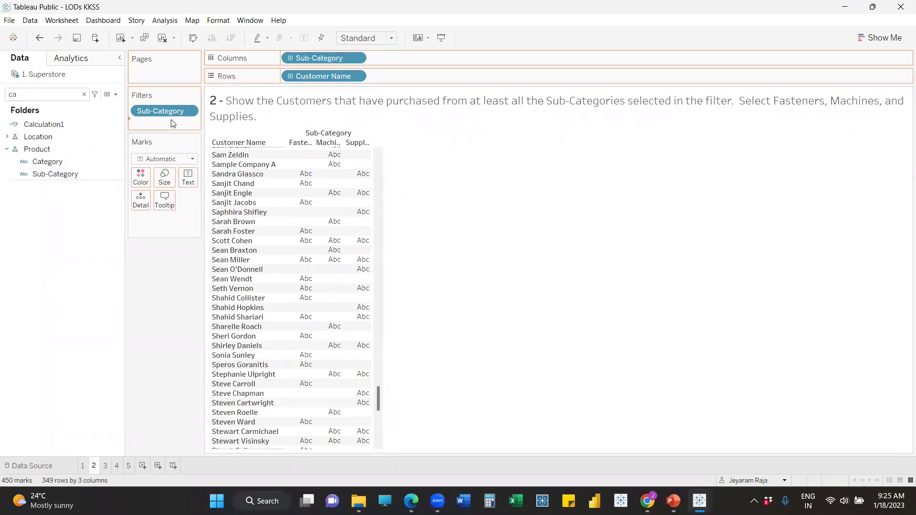
left_click(360, 174)
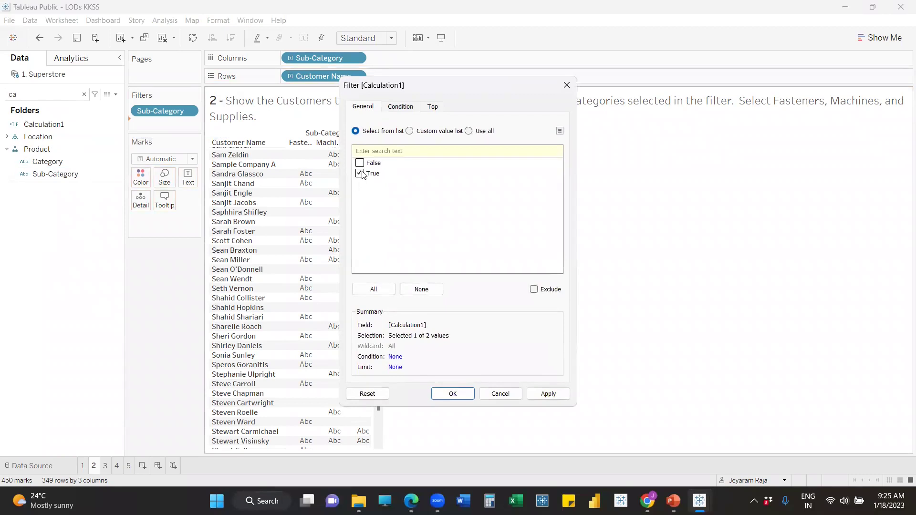
left_click(550, 396)
left_click(458, 394)
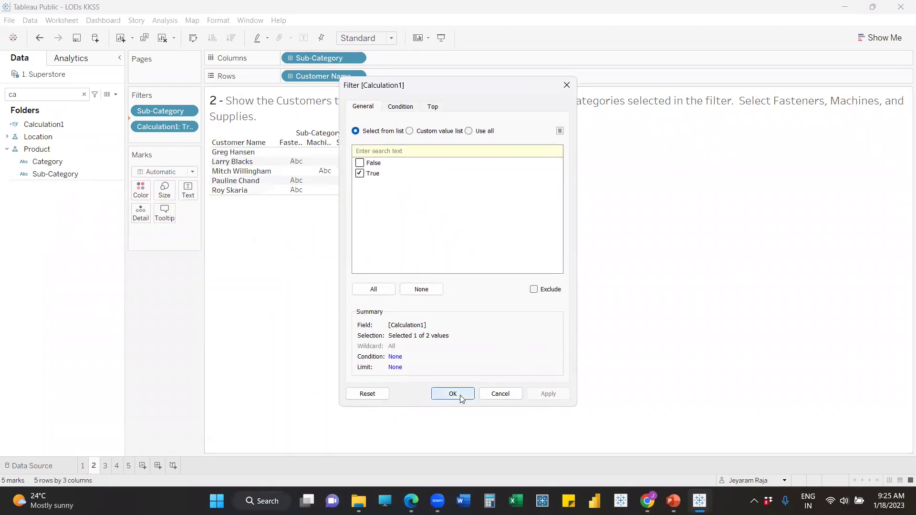
- Add the Sub-Category filter to context so 10 customers with all three sub-categories remain
right_click(158, 111)
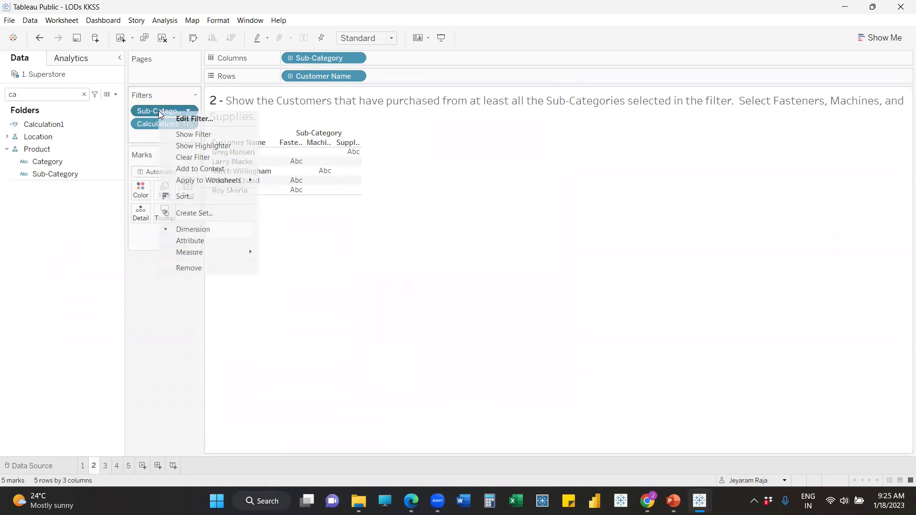
left_click(221, 169)
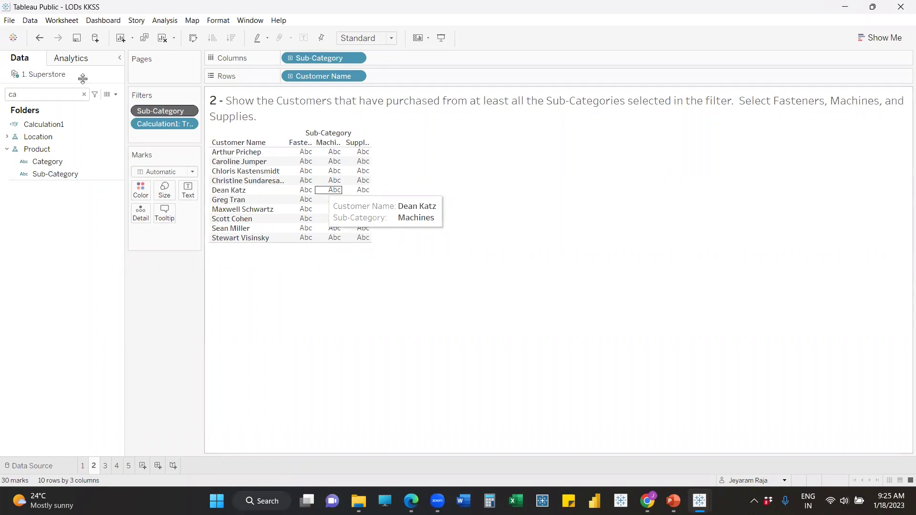
left_click(80, 162)
mouse_move(81, 173)
left_mouse_down()
mouse_move(162, 203)
mouse_move(84, 188)
left_mouse_up()
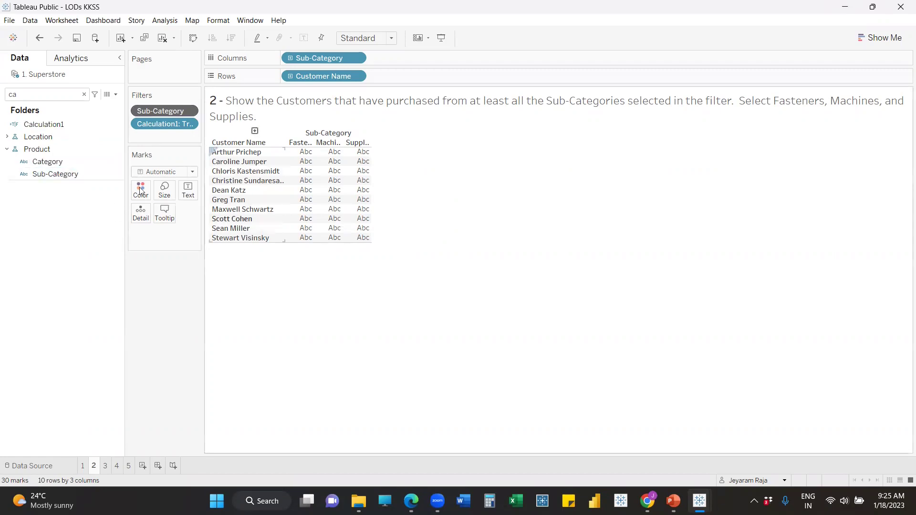
left_click(162, 111)
left_click(626, 168)
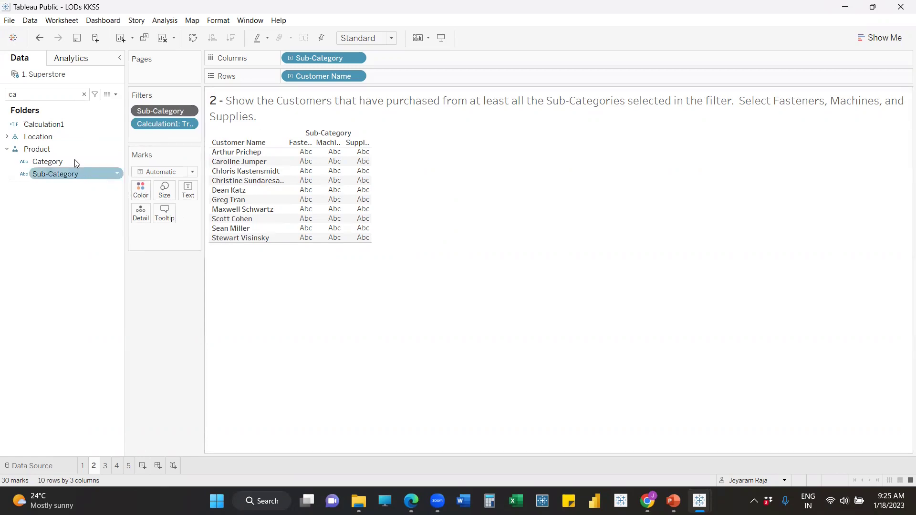
- Open the Calculation1 formula for editing
right_click(61, 124)
left_click(88, 181)
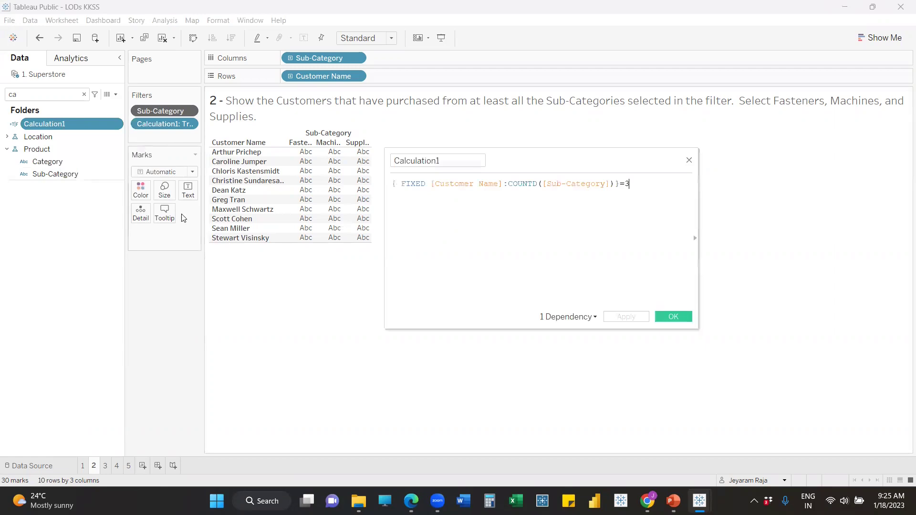
left_click(688, 162)
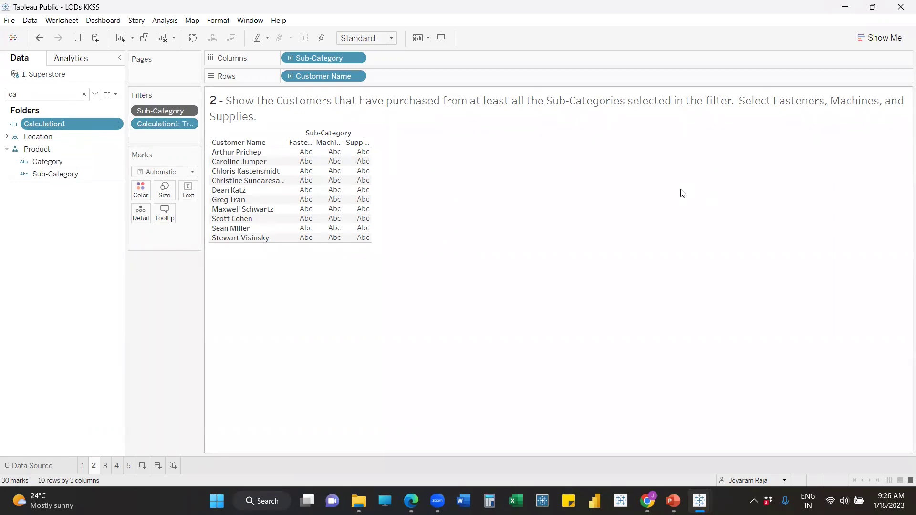
right_click(76, 125)
left_click(112, 187)
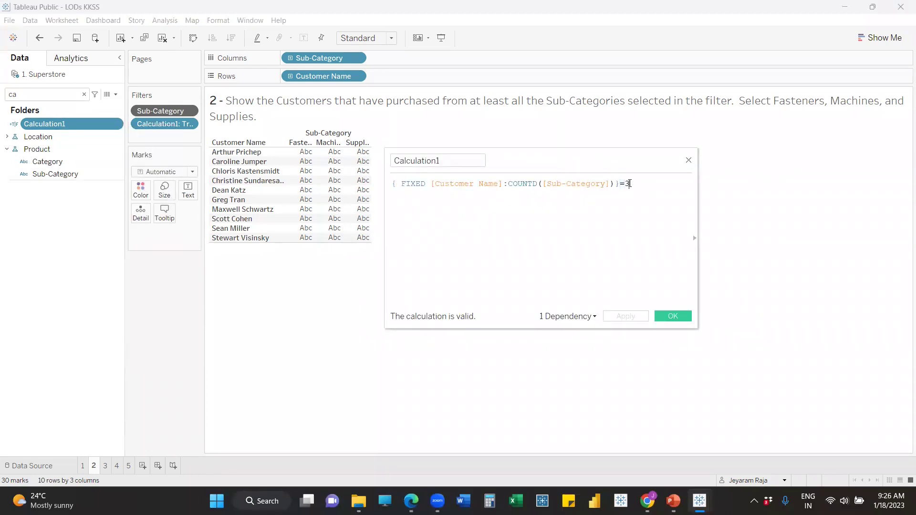
- Replace the 3 with {COUNTD([Sub-Category])} and apply the revised formula
key("BackSpace")
type("{")
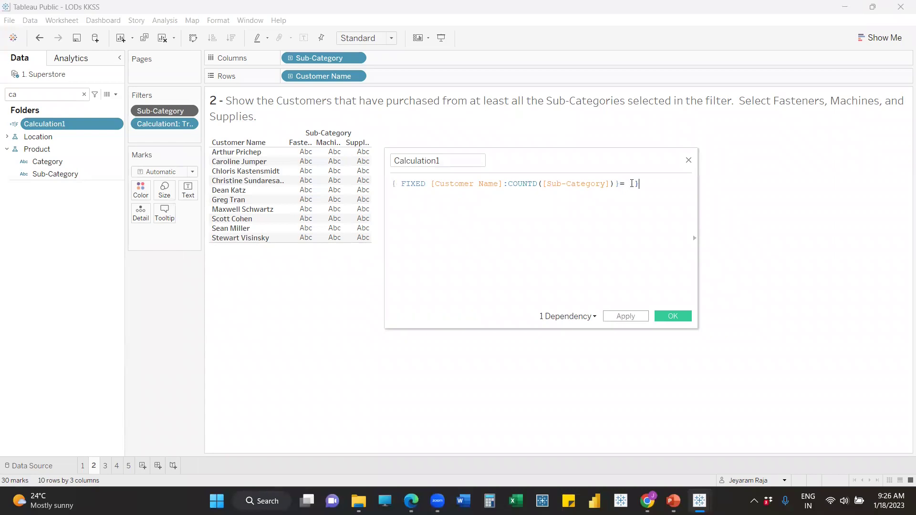
type("count")
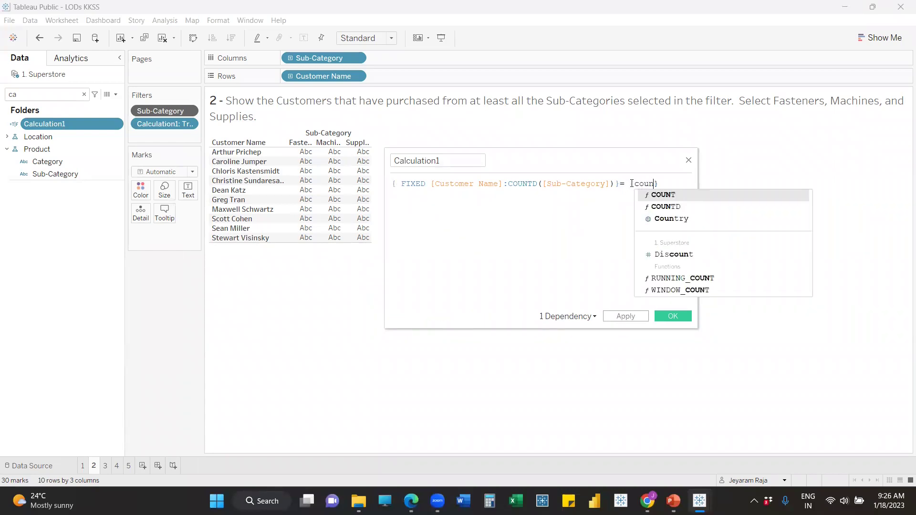
key("Down")
key("Return")
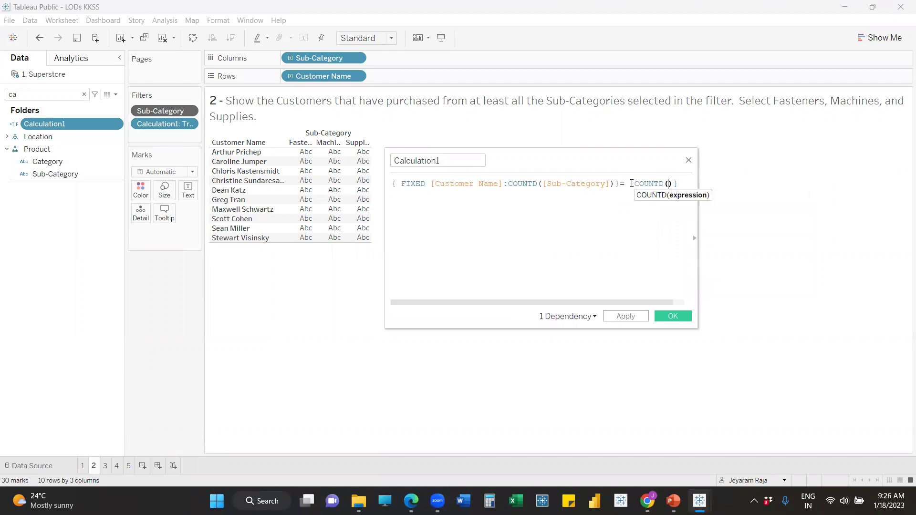
type("su")
key("Return")
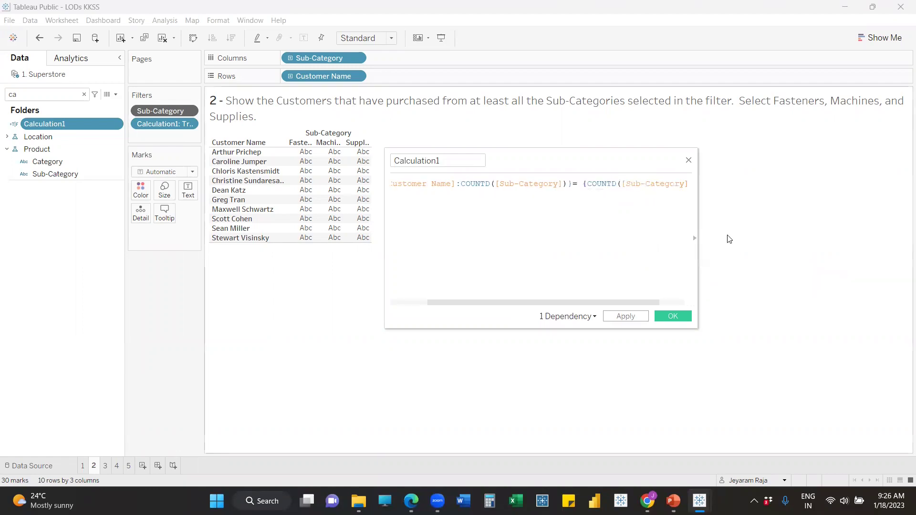
left_click(675, 302)
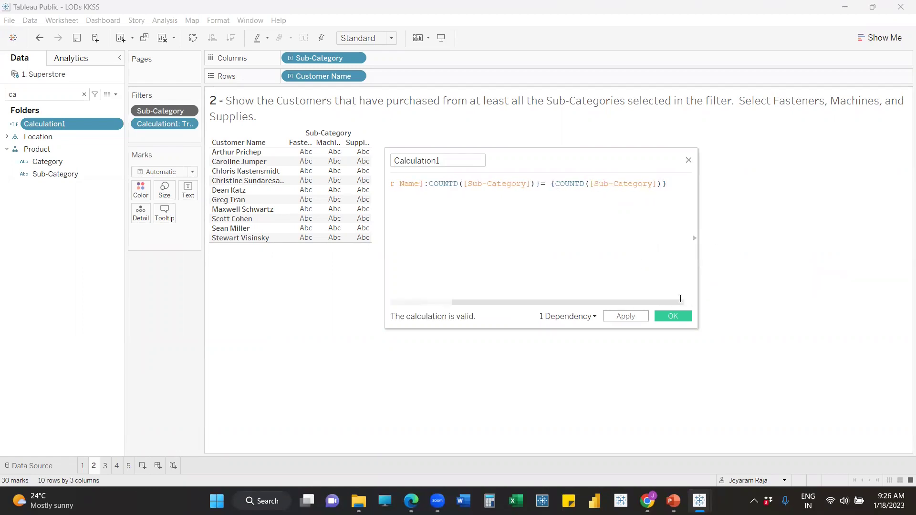
left_click(631, 319)
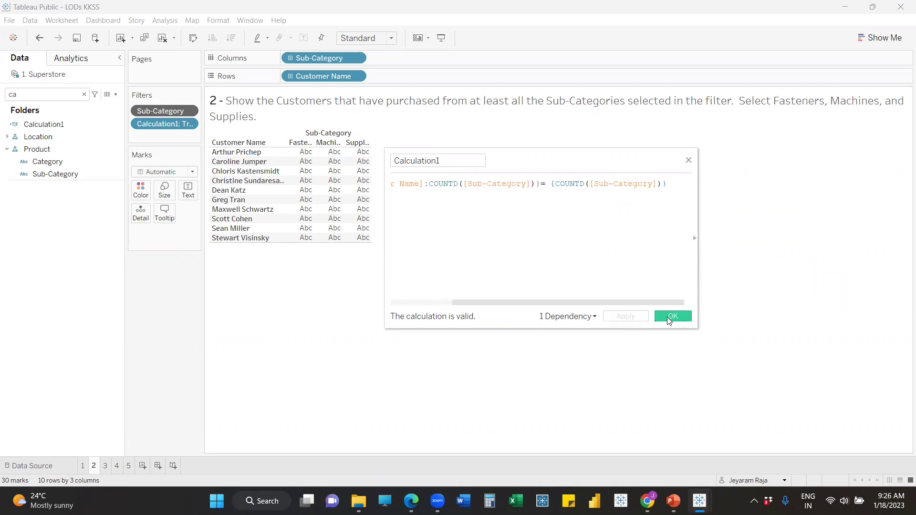
left_click(673, 316)
- Show the Sub-Category filter card and add Chairs to the selection
right_click(179, 111)
left_click(198, 129)
left_click(830, 177)
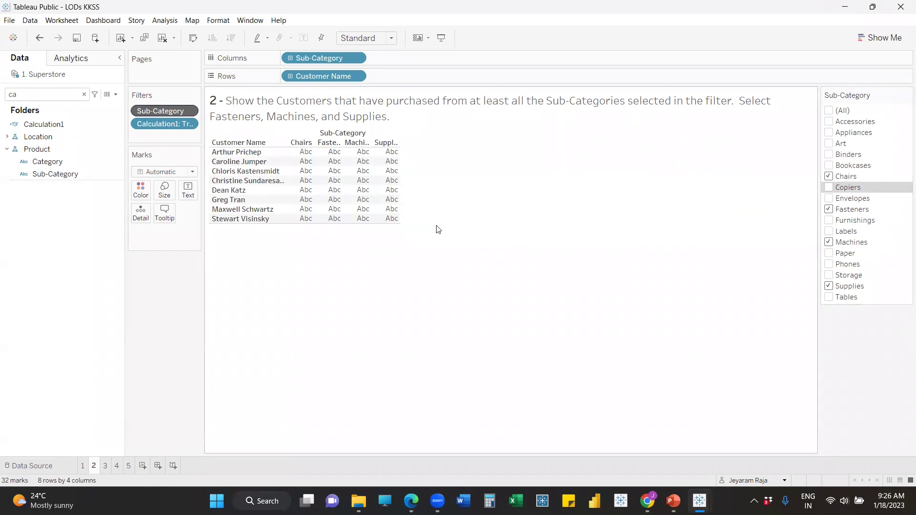
- Review the Calculation1 formula, close its editor, and go to sheet 3
left_click(43, 138)
left_click(54, 124)
right_click(55, 124)
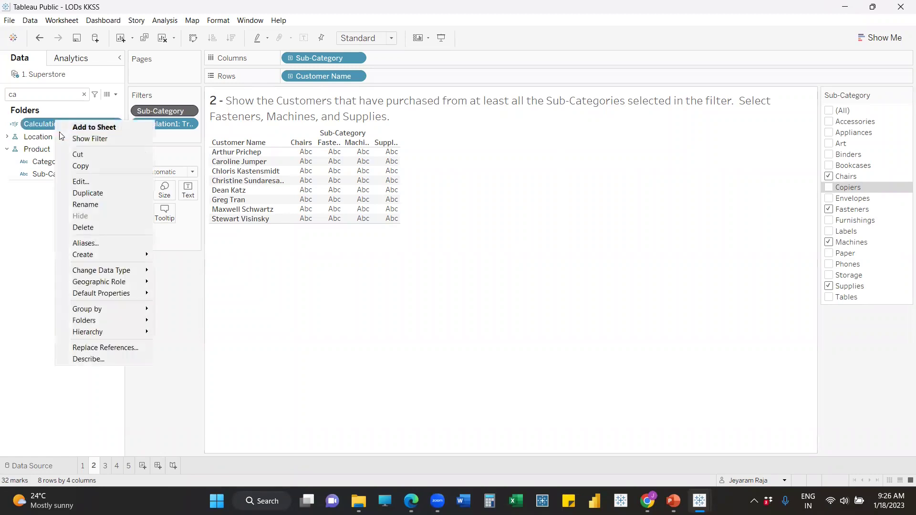
left_click(81, 181)
left_click_drag(551, 185, 668, 178)
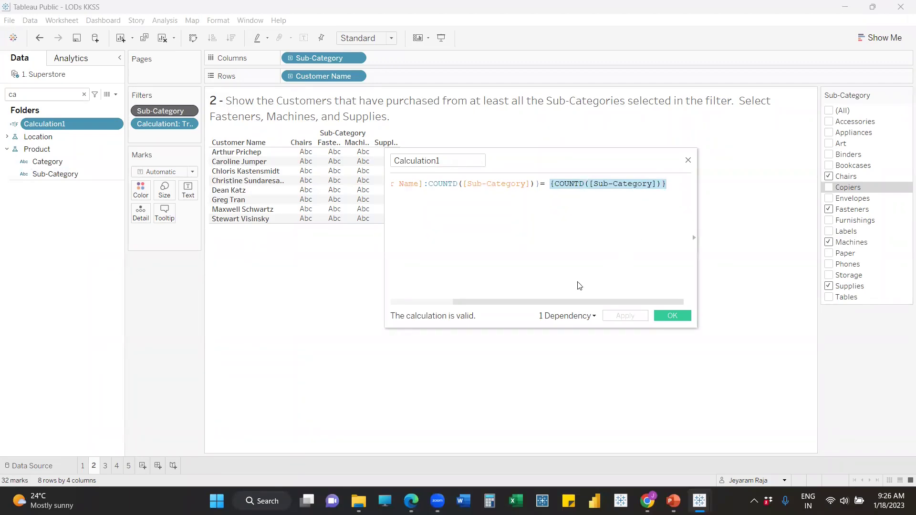
left_click_drag(574, 301, 474, 283)
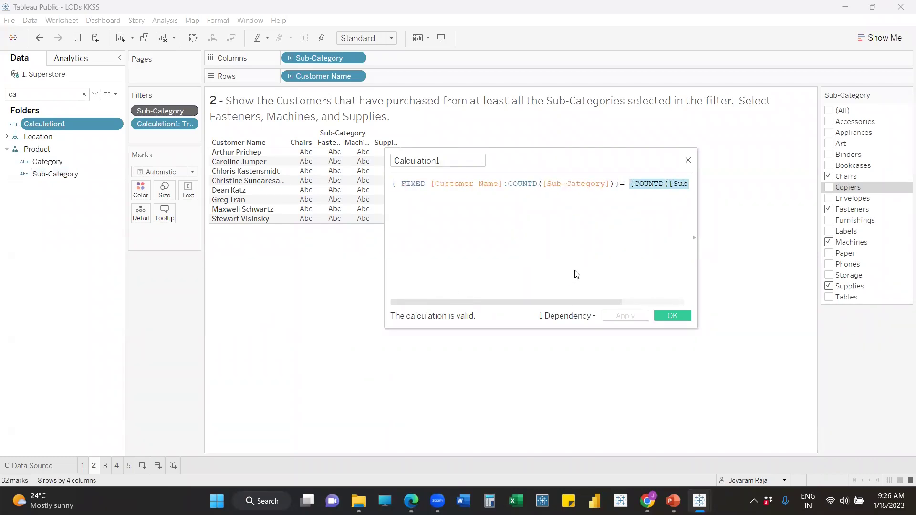
left_click(687, 160)
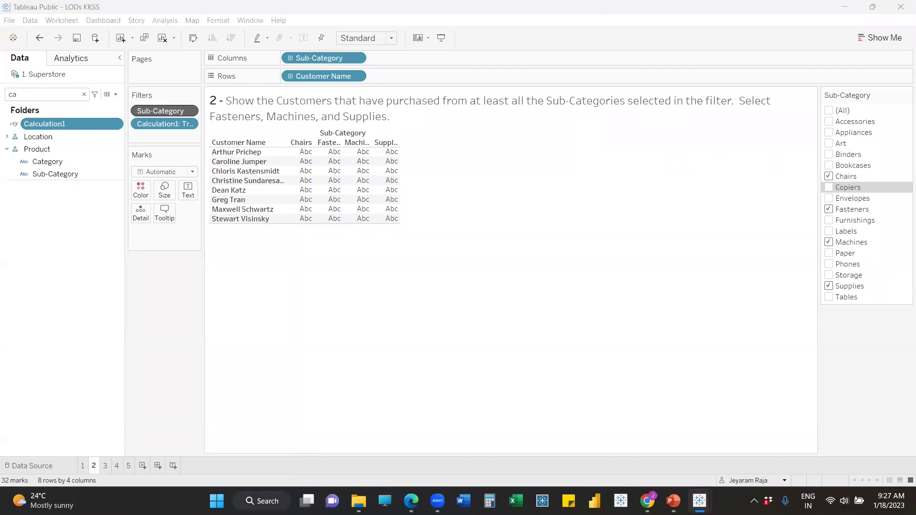
left_click(101, 467)
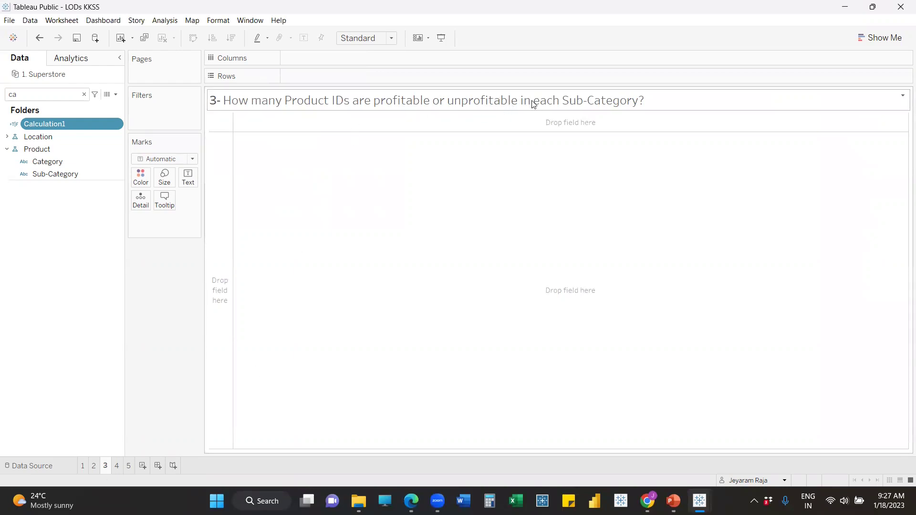
- Put Sub-Category and Product ID on Rows
left_click(40, 95)
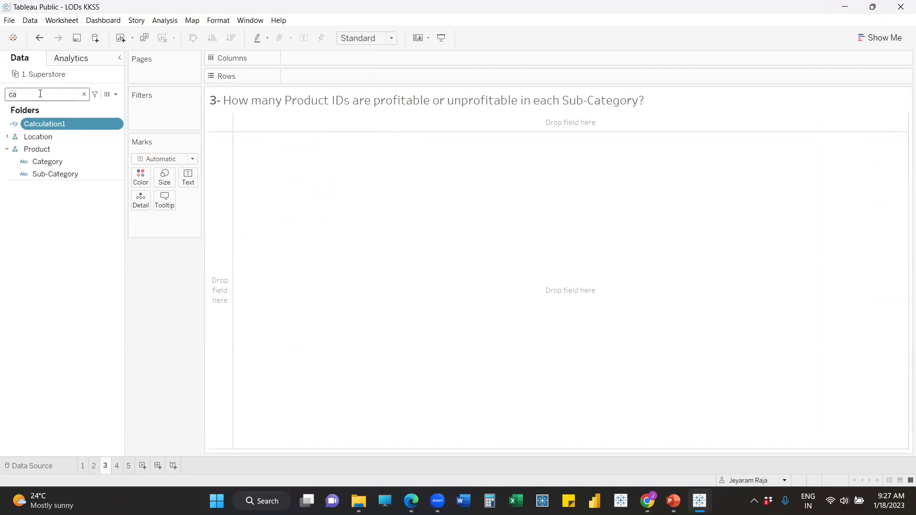
key("BackSpace")
key("BackSpace")
type("su")
left_click_drag(50, 137, 334, 76)
left_click(46, 96)
key("BackSpace")
key("BackSpace")
type("pr")
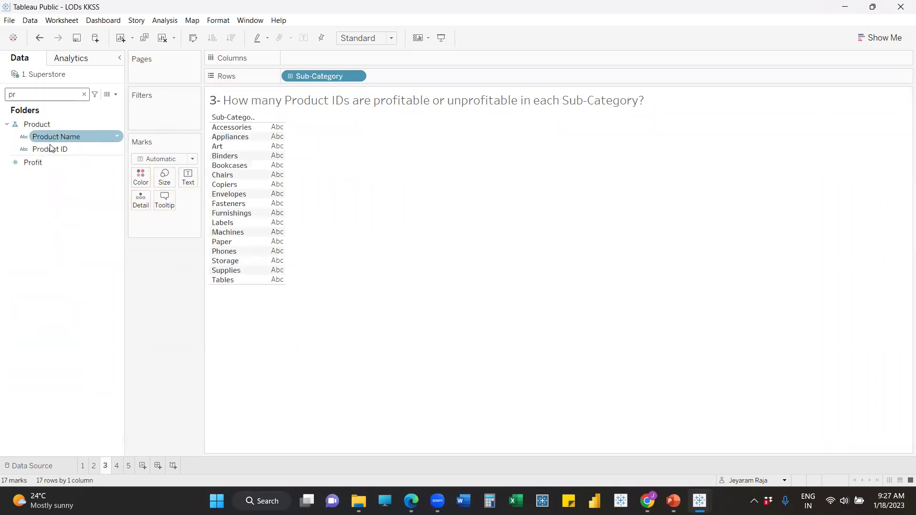
left_click_drag(50, 149, 413, 75)
key("Return")
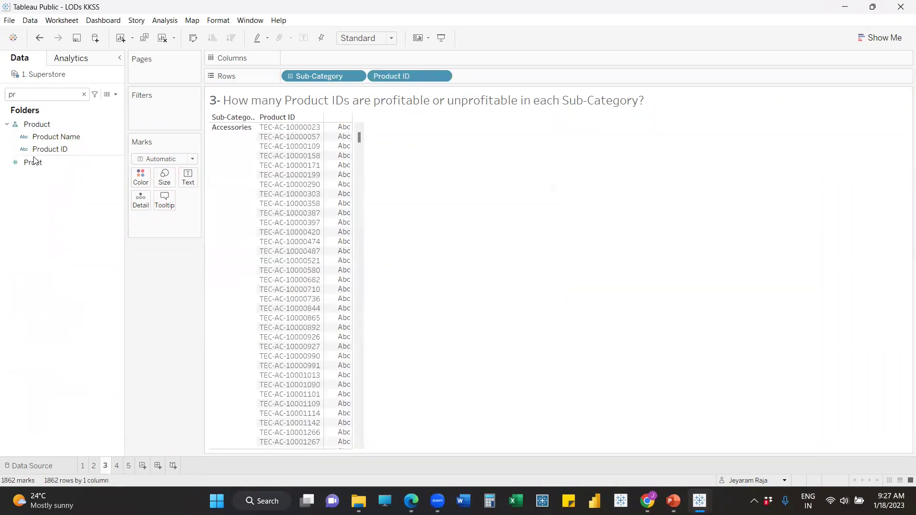
- Add Profit and make the view a text table of profit per Product ID
left_click(34, 98)
key("BackSpace")
key("BackSpace")
type("sum")
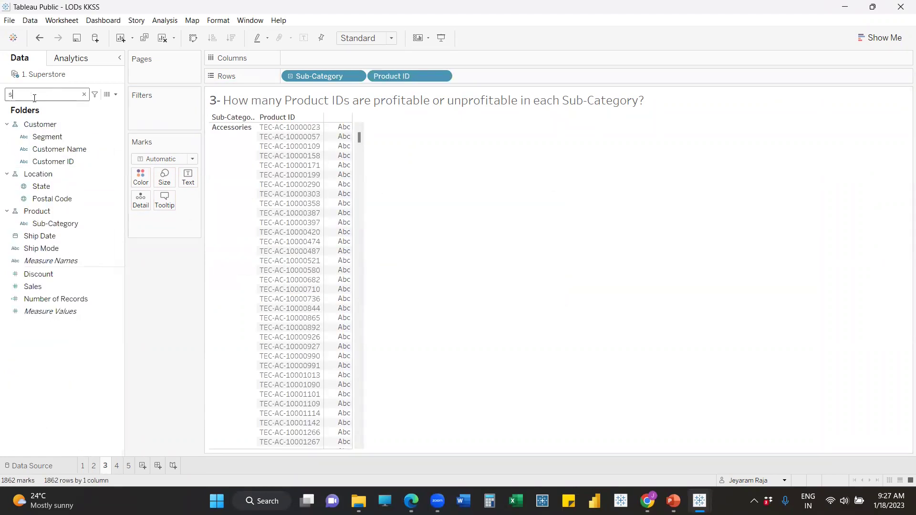
key("BackSpace")
key("BackSpace")
key("BackSpace")
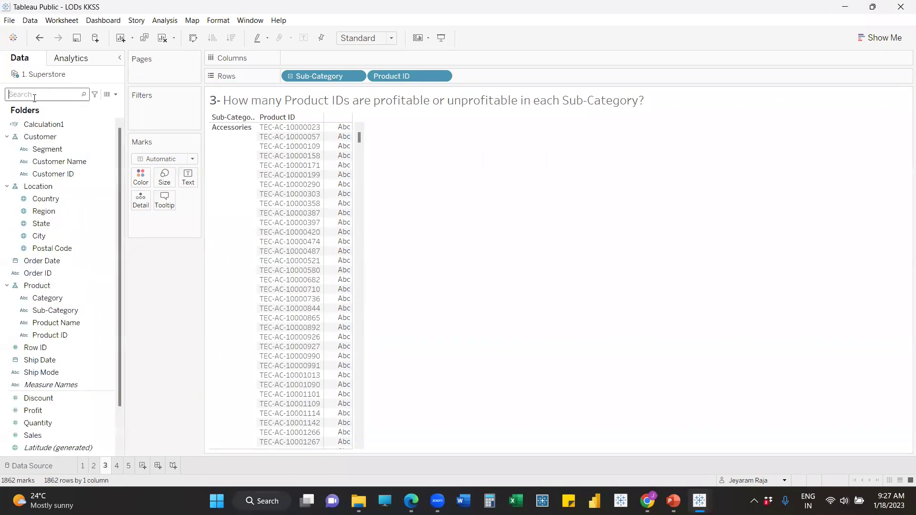
type("pr")
left_click_drag(33, 163, 487, 77)
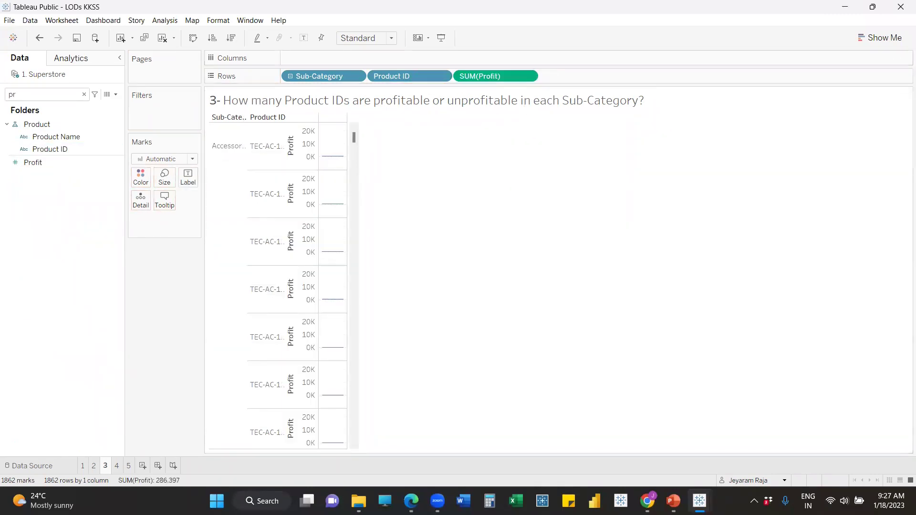
left_click(880, 38)
left_click(836, 66)
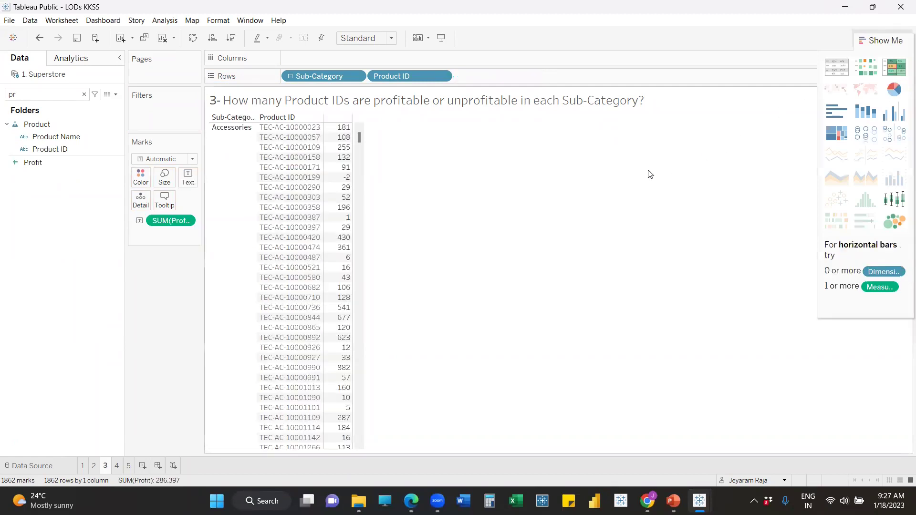
left_click(226, 165)
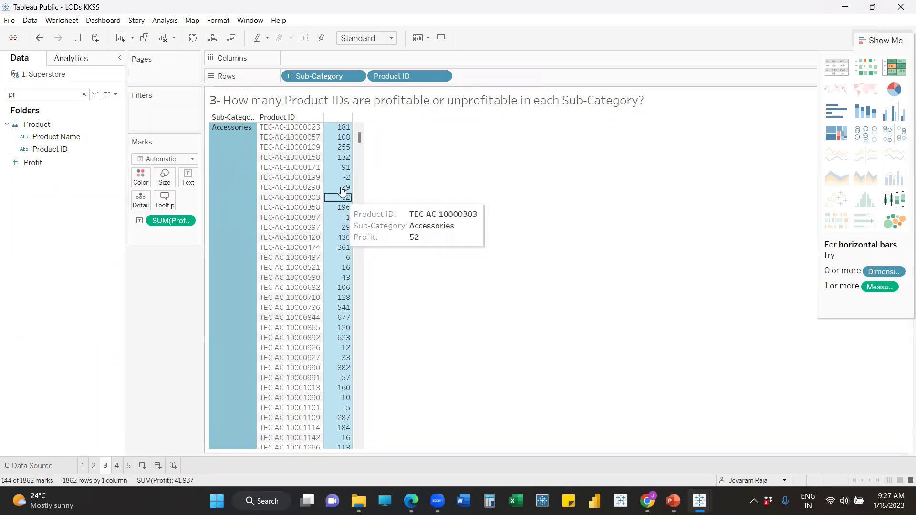
mouse_move(359, 140)
left_mouse_down()
mouse_move(364, 170)
mouse_move(372, 137)
left_mouse_up()
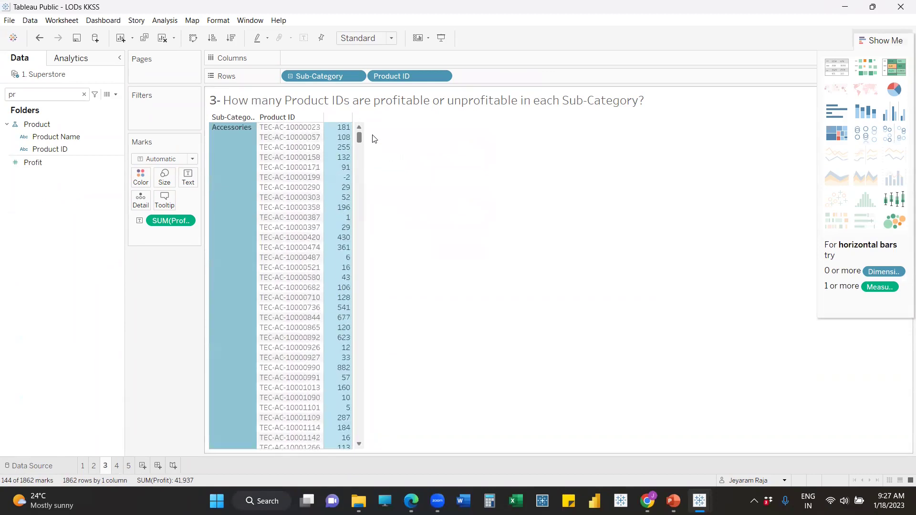
- Briefly remove Product ID from Rows, restore it, and start a new Calculation2 field
mouse_move(348, 178)
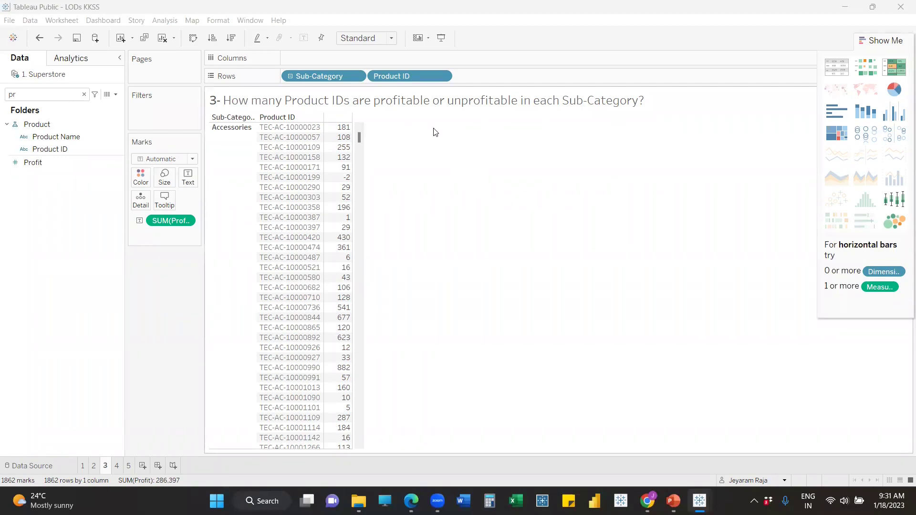
left_click_drag(409, 76, 166, 238)
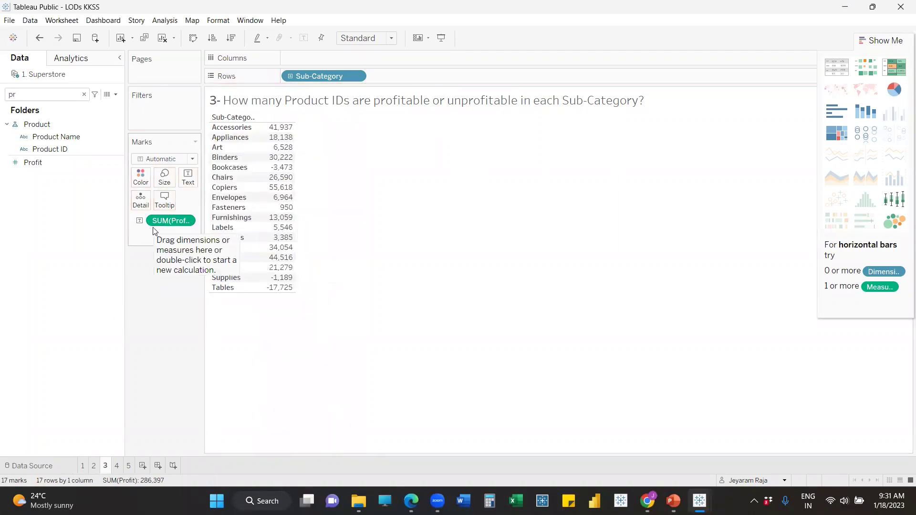
key("ctrl+z")
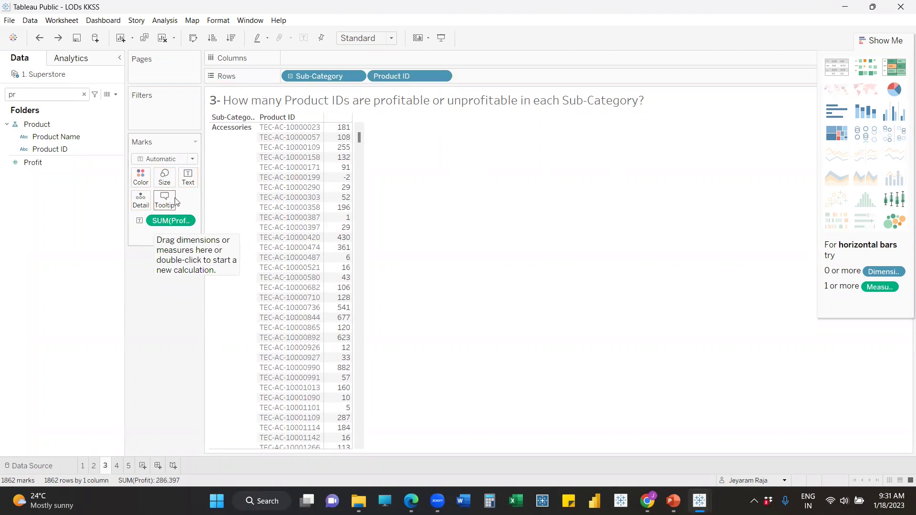
left_click(116, 95)
left_click(89, 105)
left_click_drag(496, 163, 502, 171)
- Enter the condition IF {FIXED [Product ID]:SUM([Profit])}>0 in Calculation2's formula
left_click(507, 199)
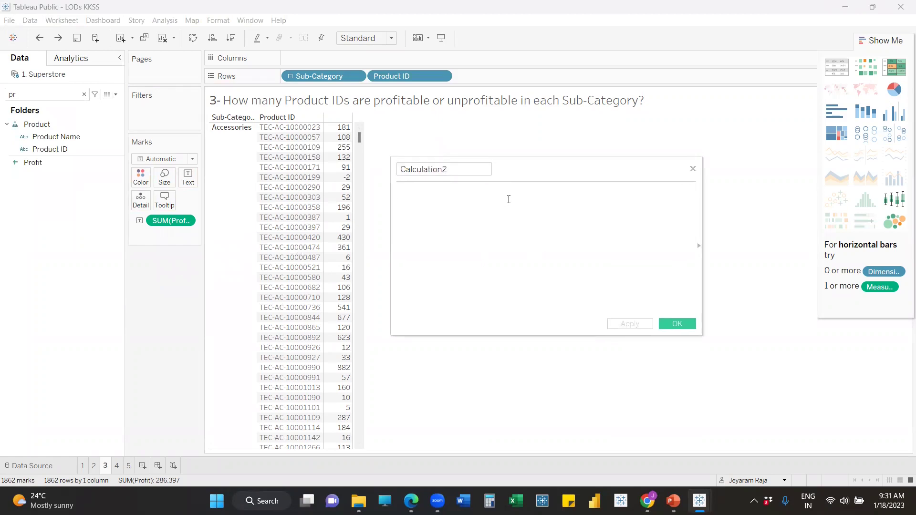
type("IF { FIXED")
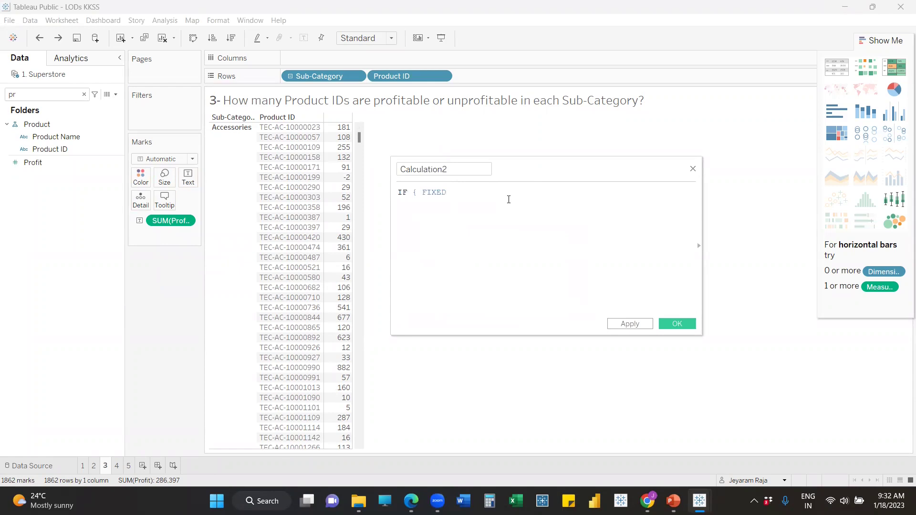
type(" p")
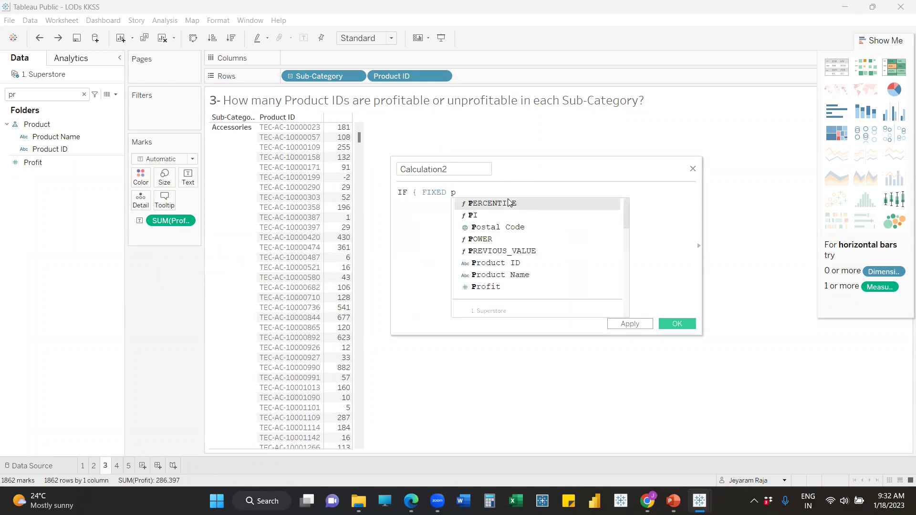
key("Down")
key("Down")
key("Down")
key("Down")
key("Down")
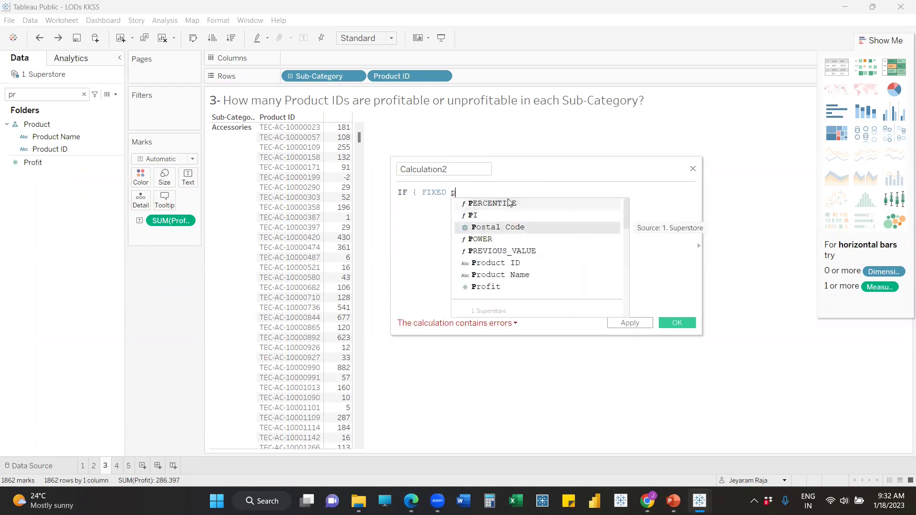
key("Return")
type(":sum")
key("Return")
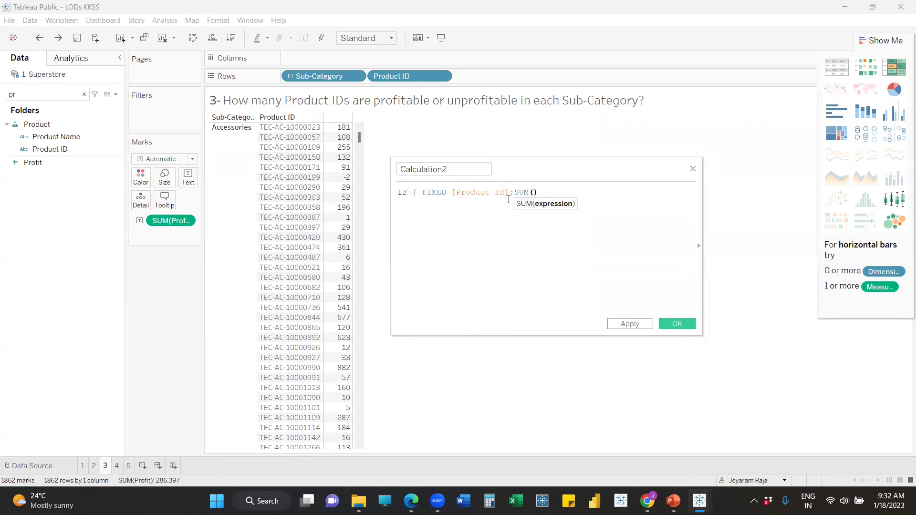
type("pr")
key("Down")
key("Down")
key("Down")
key("Return")
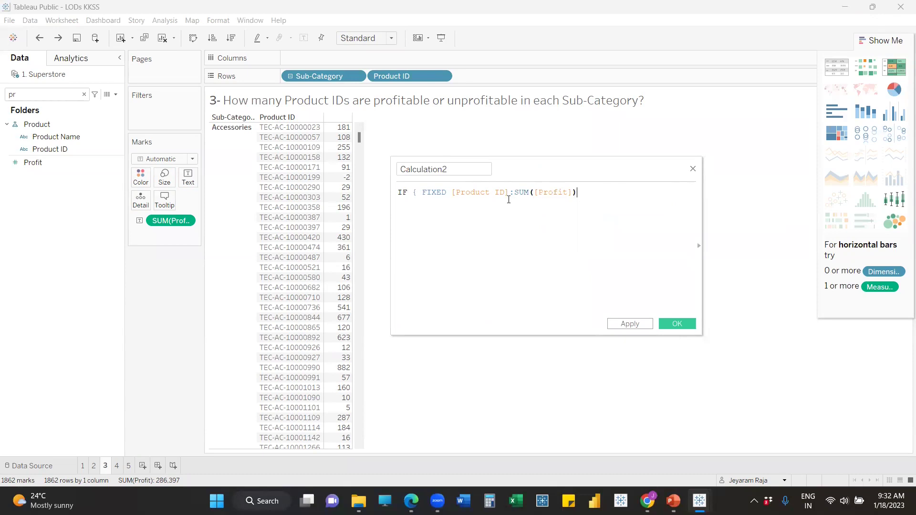
key("Right")
type("}>0")
- Finish the formula with THEN 1 ELSE 0 END on separate lines
key("Return")
type("THEN 1")
key("Return")
type("else")
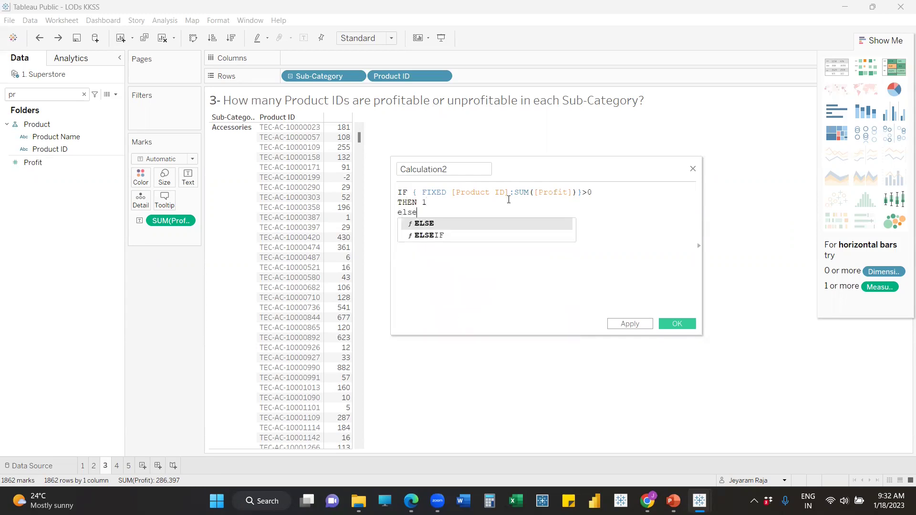
key("Return")
type("0")
key("Return")
type("en")
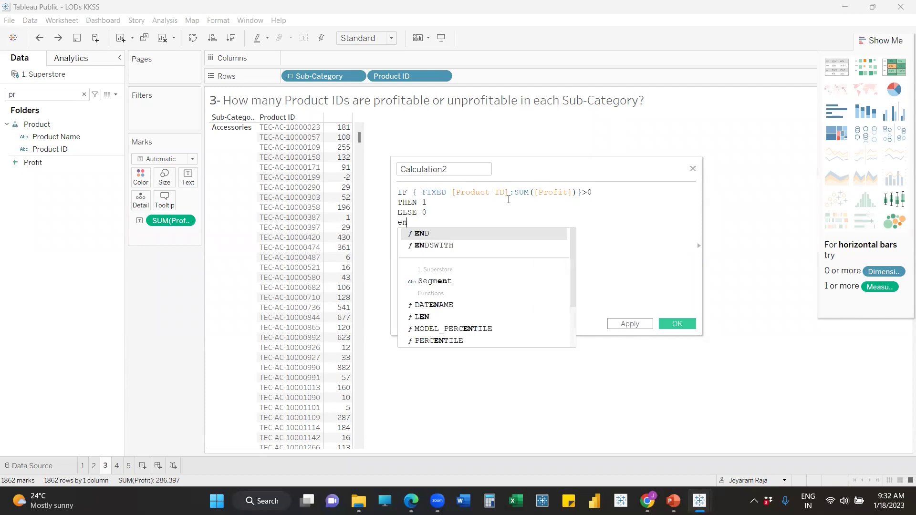
key("Return")
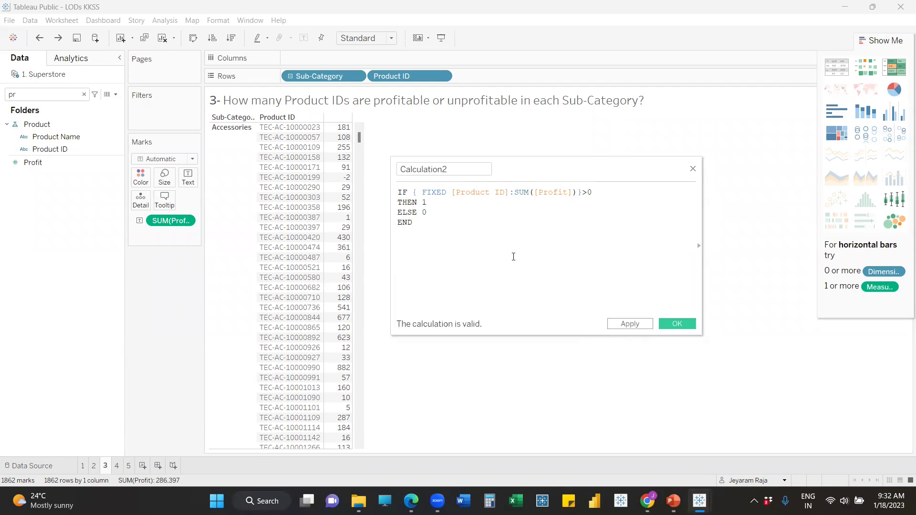
- Save Calculation2 and put Product ID on Columns as Count (Distinct)
left_click(676, 324)
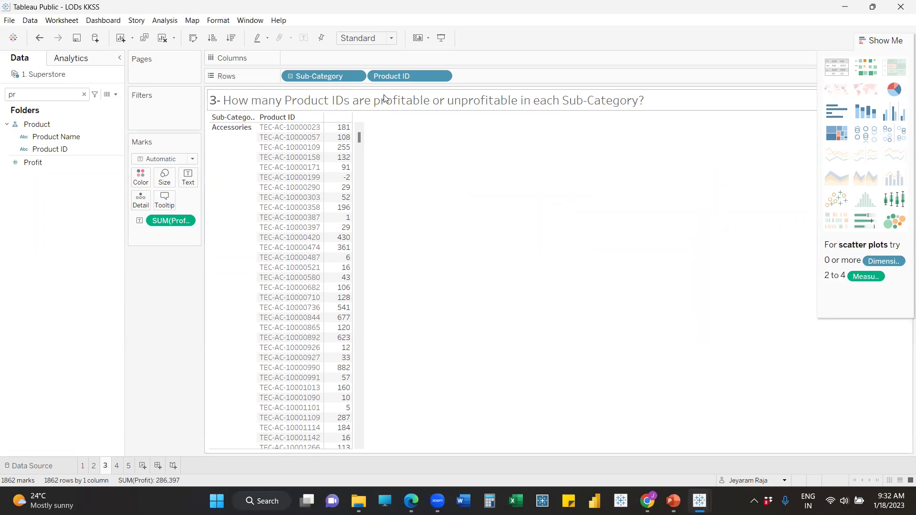
left_click_drag(400, 70, 334, 59)
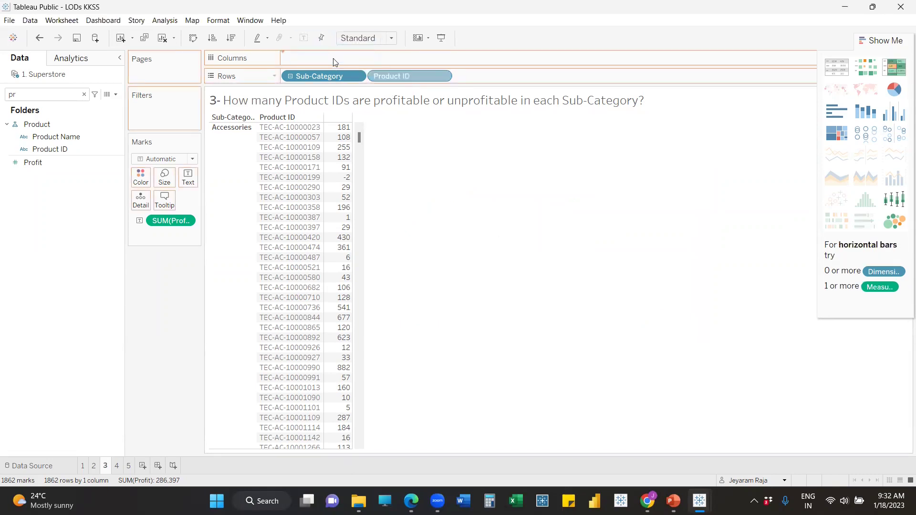
left_click(358, 58)
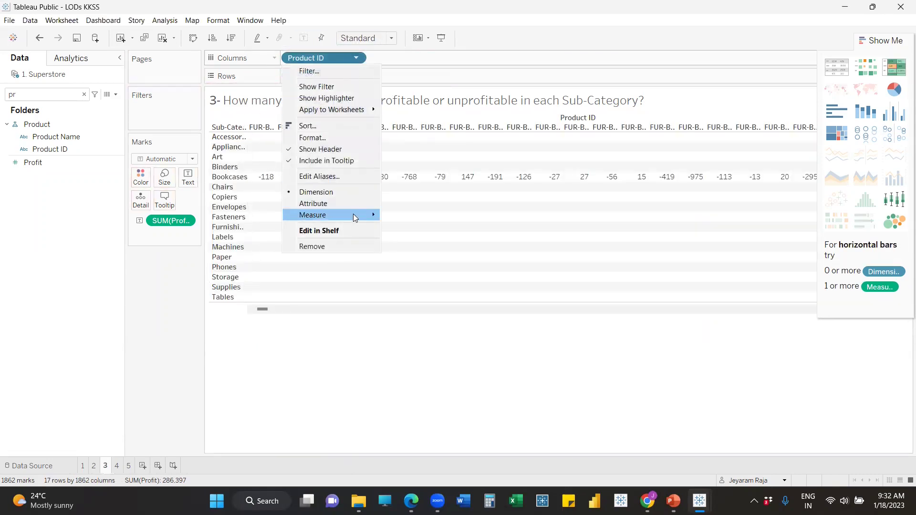
mouse_move(353, 213)
left_click(435, 251)
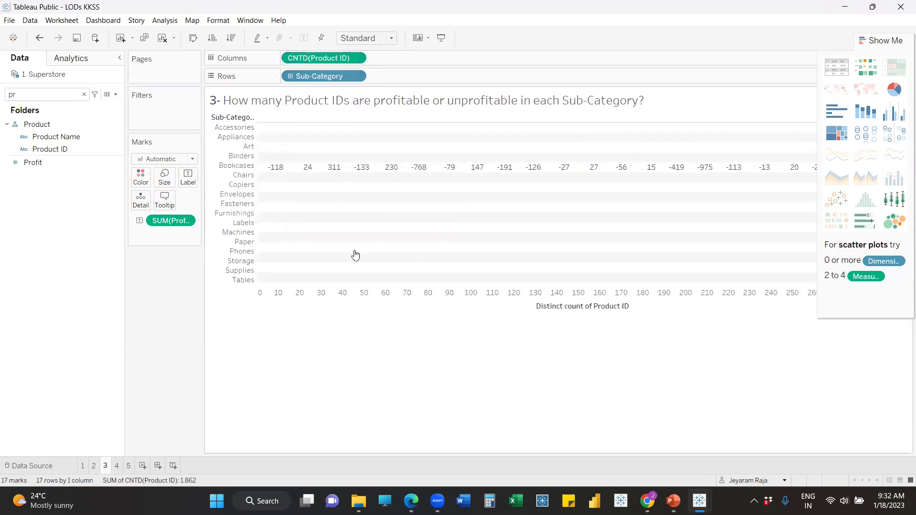
- Remove the SUM(Profit) labels from the bars and search the field list for 'ca'
left_click_drag(167, 220, 154, 326)
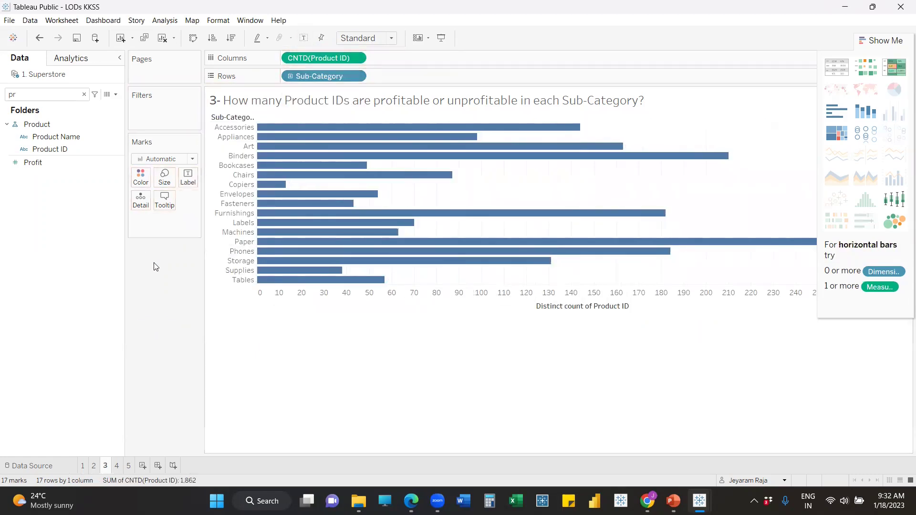
left_click(38, 92)
type("c")
key("BackSpace")
key("BackSpace")
key("BackSpace")
type("ca")
left_click_drag(56, 187, 139, 180)
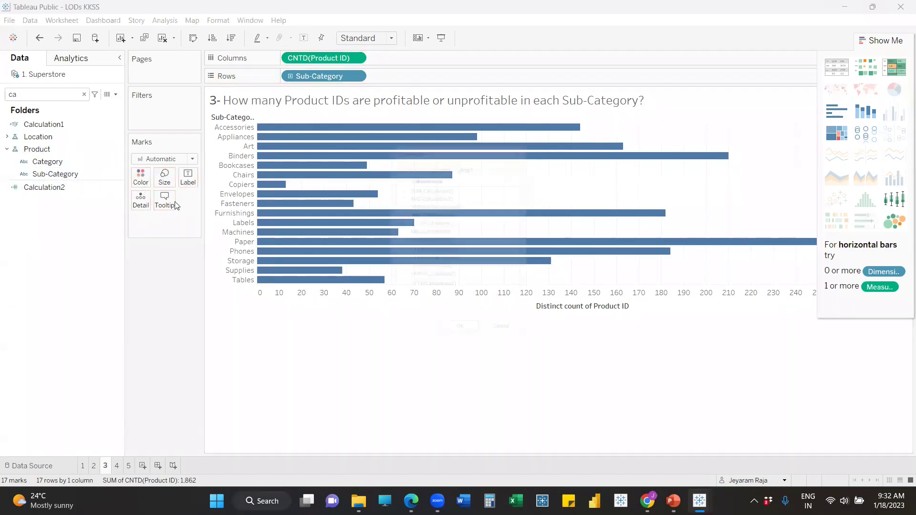
left_click(421, 171)
left_click(468, 340)
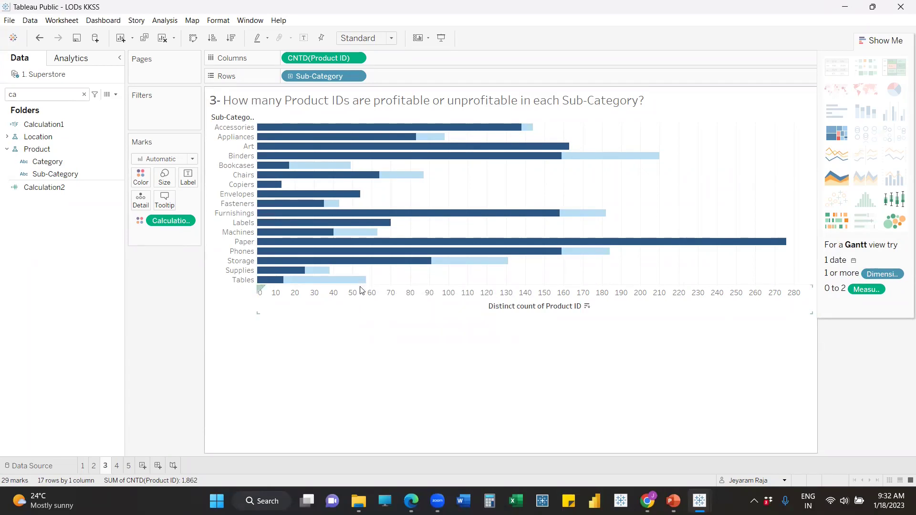
mouse_move(301, 270)
mouse_move(456, 255)
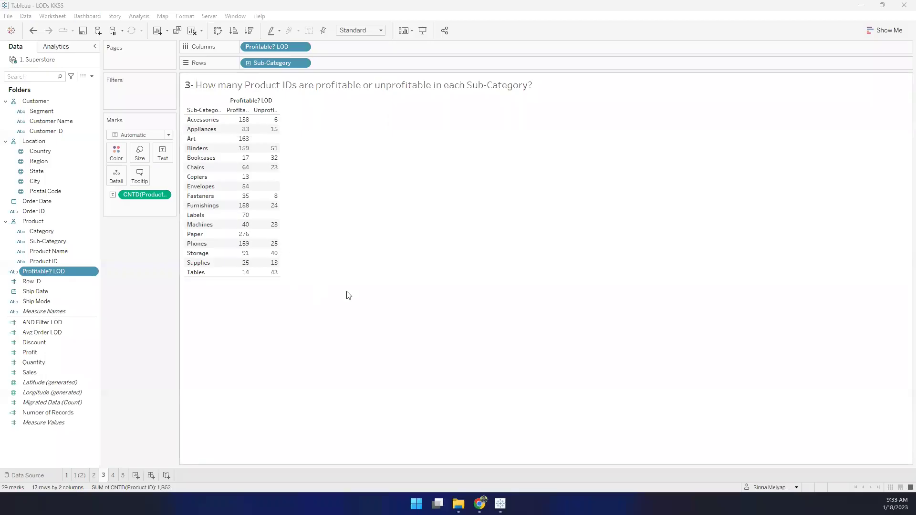
- Review the Profitable? LOD formula and close the editor without changes
right_click(54, 269)
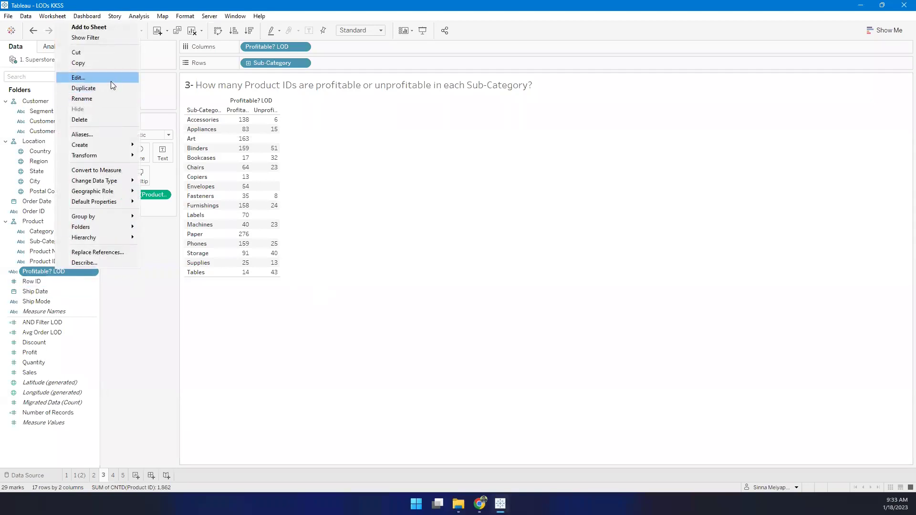
left_click(109, 78)
left_click(382, 248)
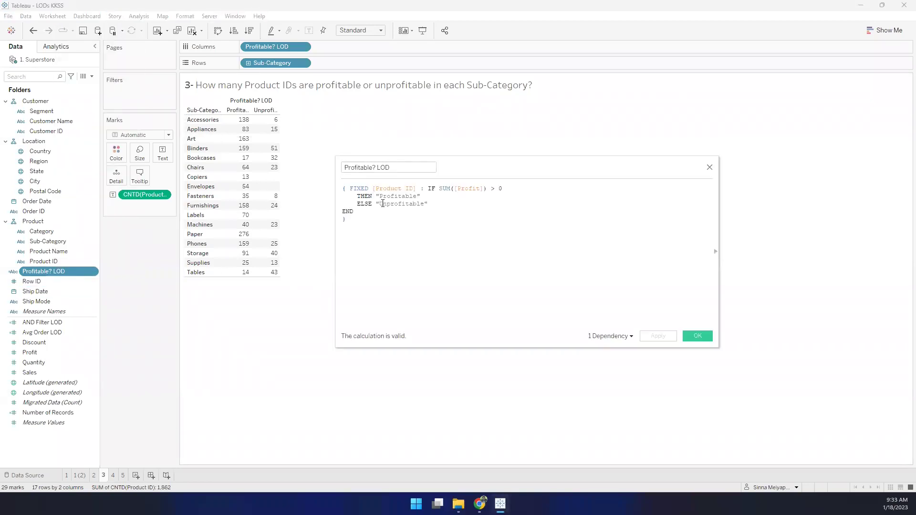
scroll(381, 248, "up", 3)
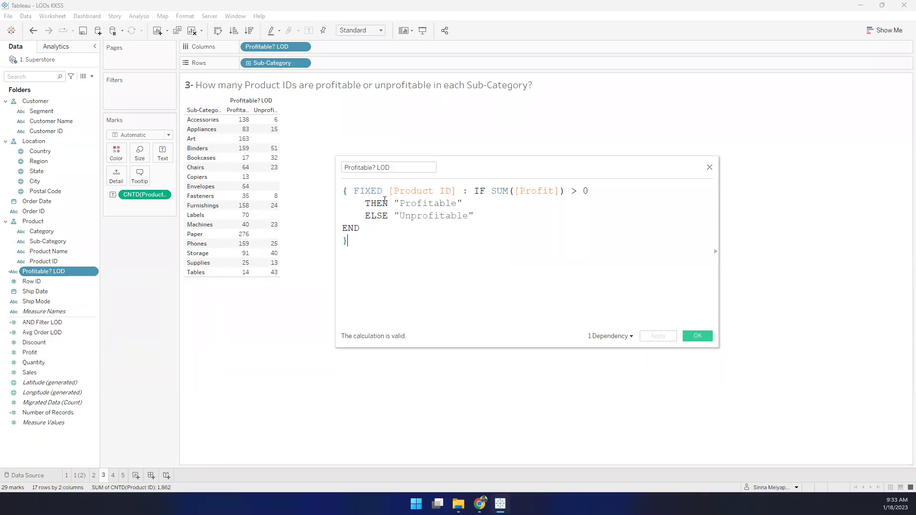
left_click_drag(474, 192, 373, 231)
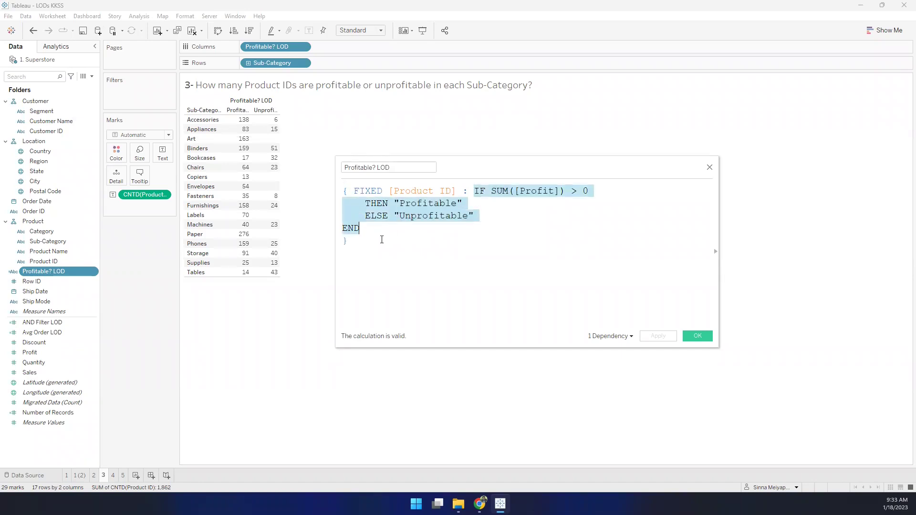
left_click(376, 240)
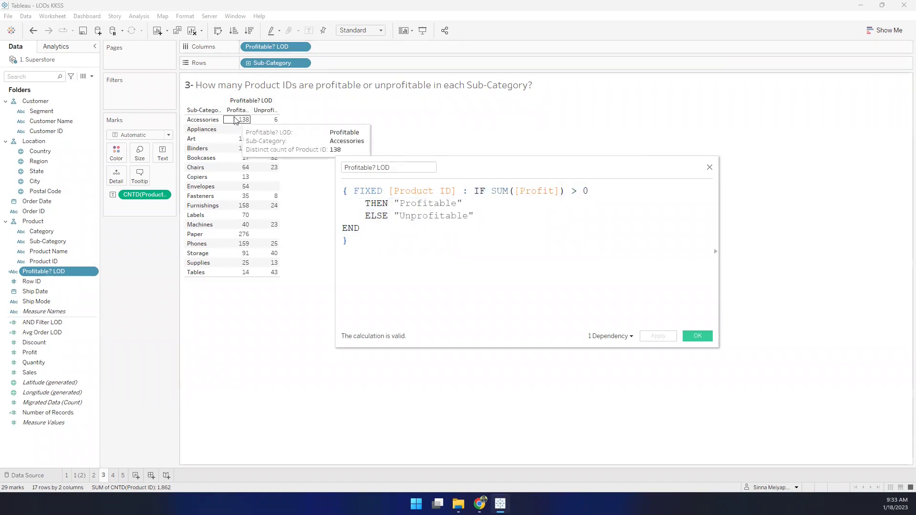
left_click(709, 167)
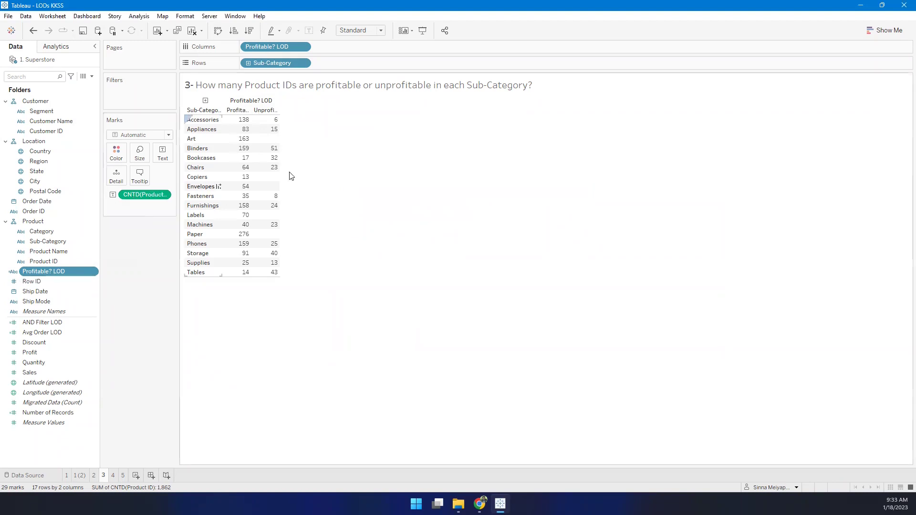
- Plot CNTD(Product ID) as horizontal bars and show value labels on them
left_click_drag(143, 194, 359, 45)
left_click_drag(268, 46, 116, 157)
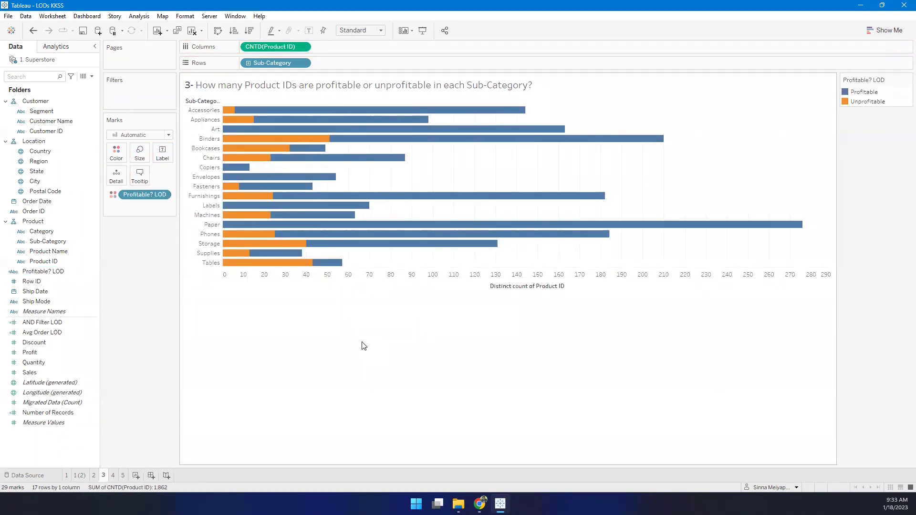
left_click(163, 153)
left_click(186, 176)
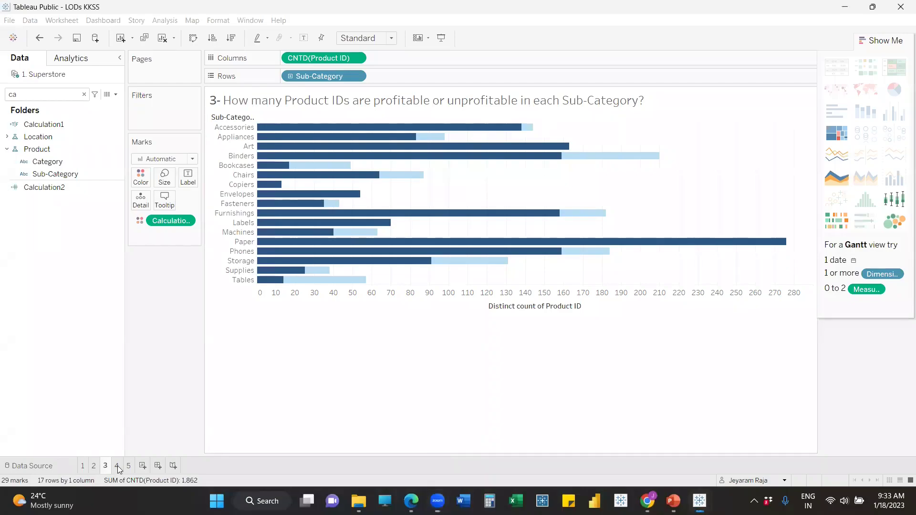
- On worksheet 4, put Customer Name on Rows, adding all members
left_click(117, 466)
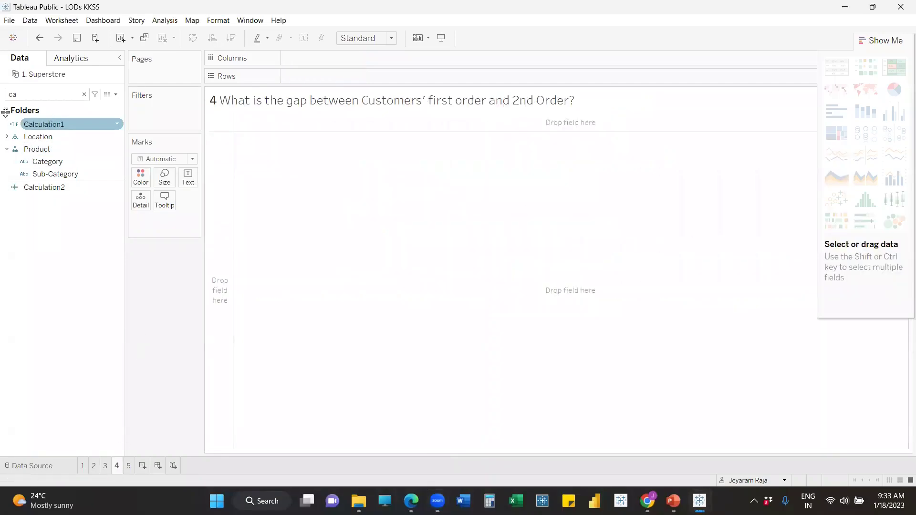
double_click(27, 95)
type("ci")
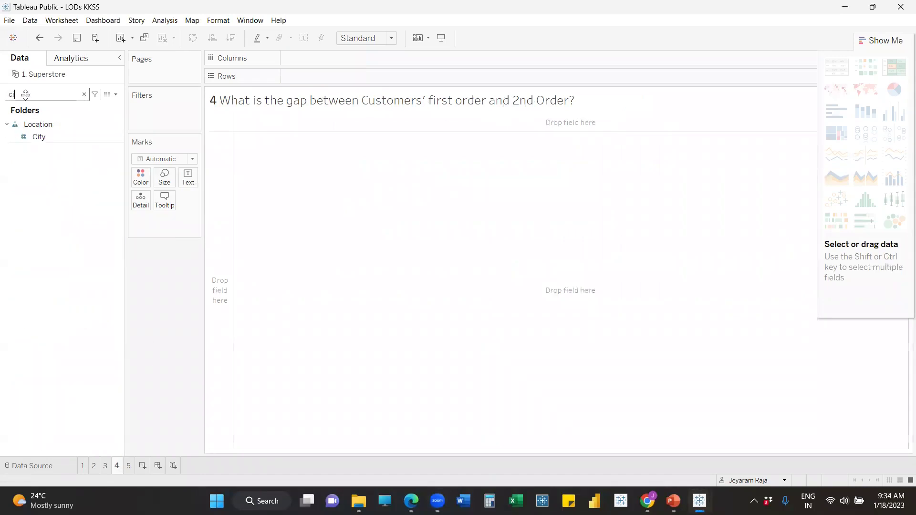
key("BackSpace")
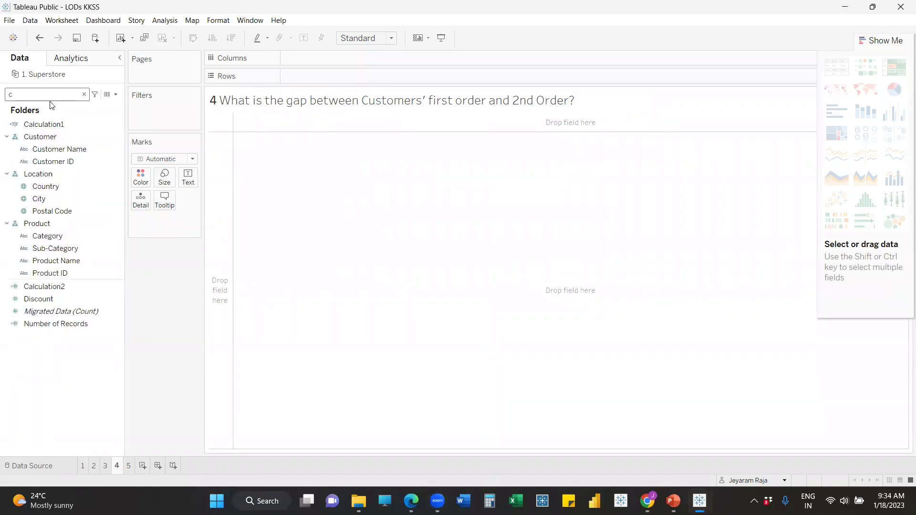
left_click_drag(85, 150, 345, 72)
left_click(448, 242)
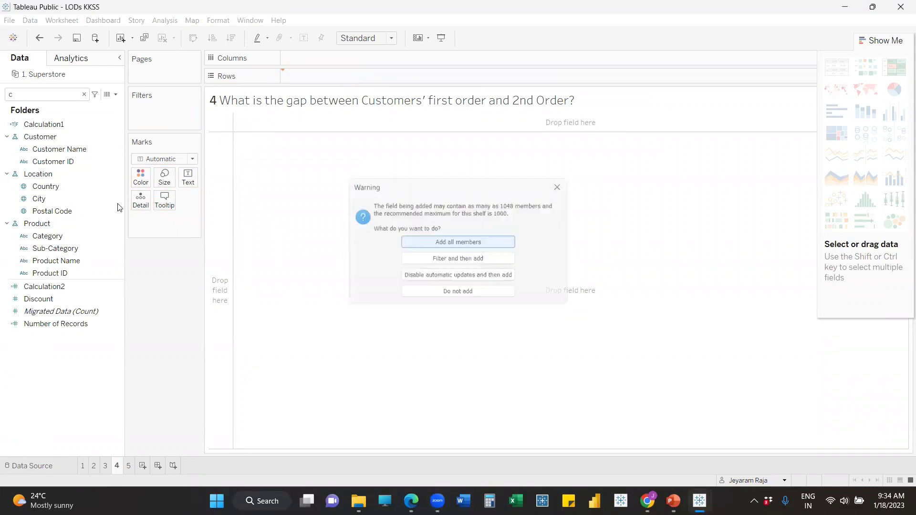
- Add Order Date to Rows as a discrete exact date
key("BackSpace")
type("orde")
left_click_drag(103, 125, 468, 76)
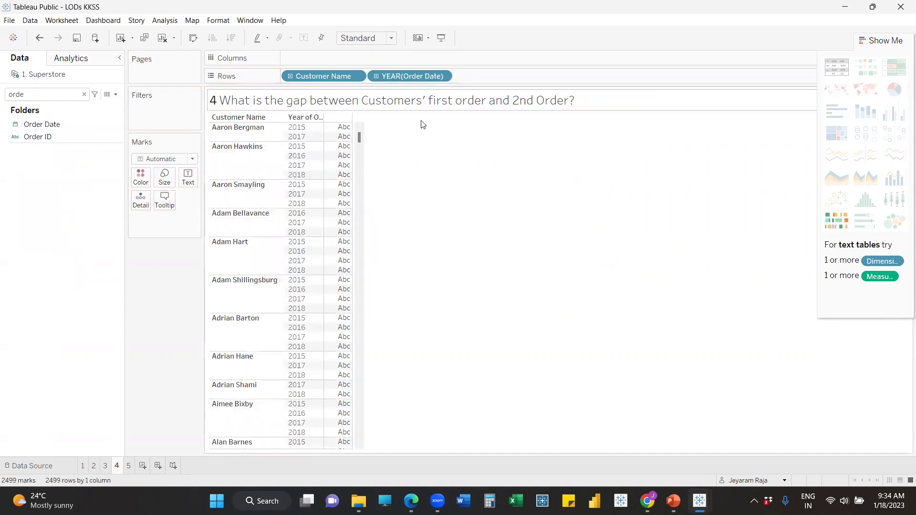
left_click(440, 76)
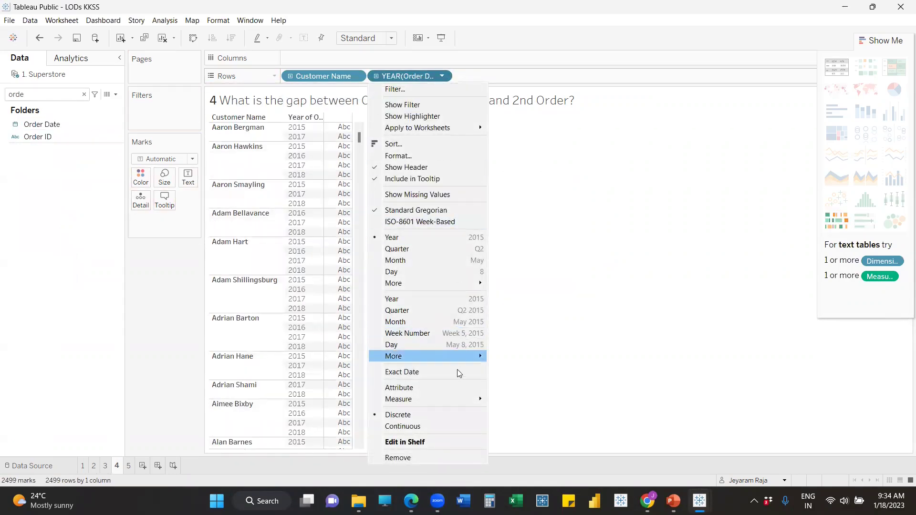
key("Escape")
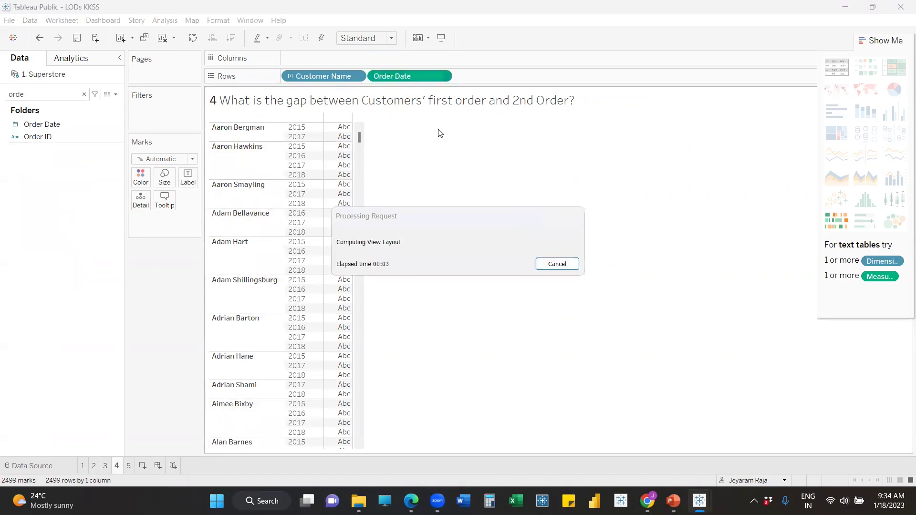
left_click(443, 79)
left_click(422, 401)
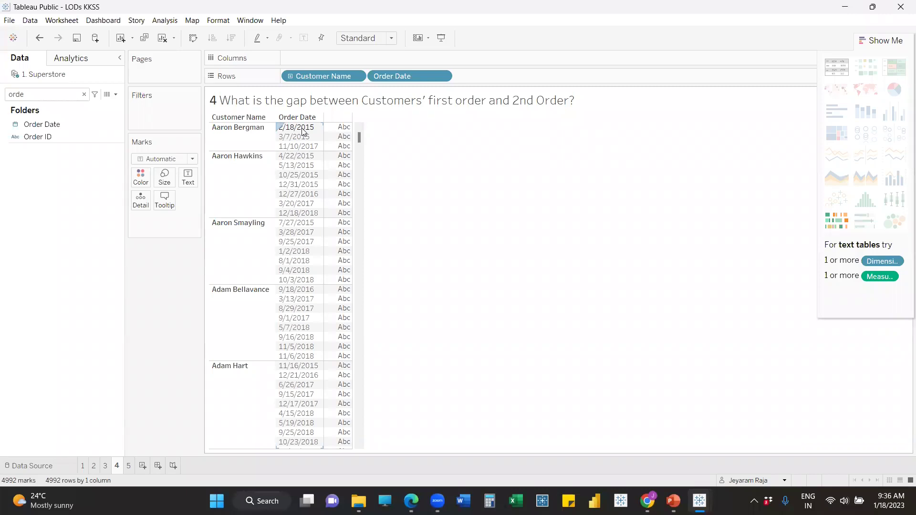
- Create Calculation3 as {FIXED [Customer Name]:MIN([Order Date])} and apply it
left_click(117, 95)
left_click(83, 106)
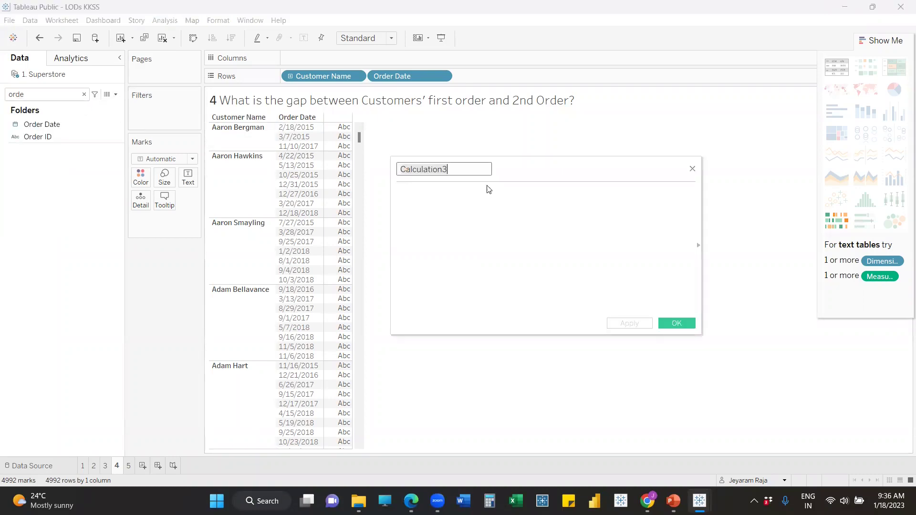
left_click_drag(526, 209, 547, 252)
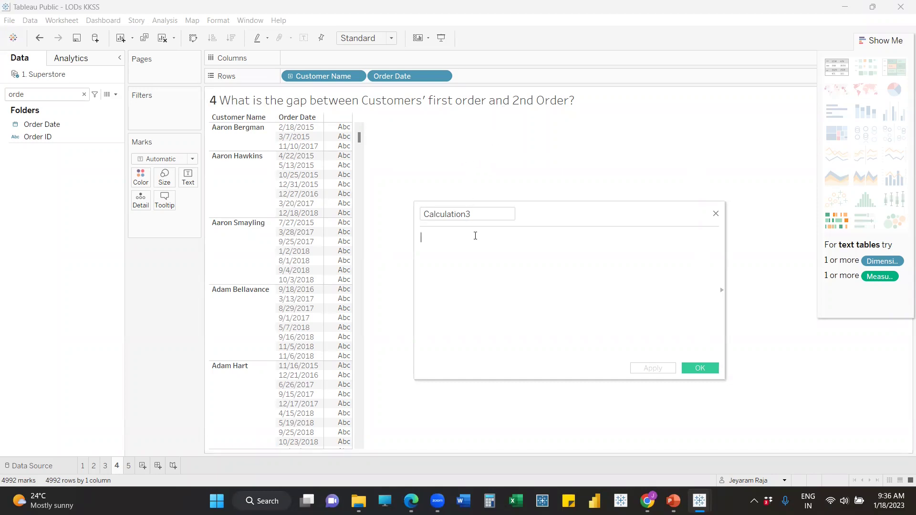
type("{ FIXED ")
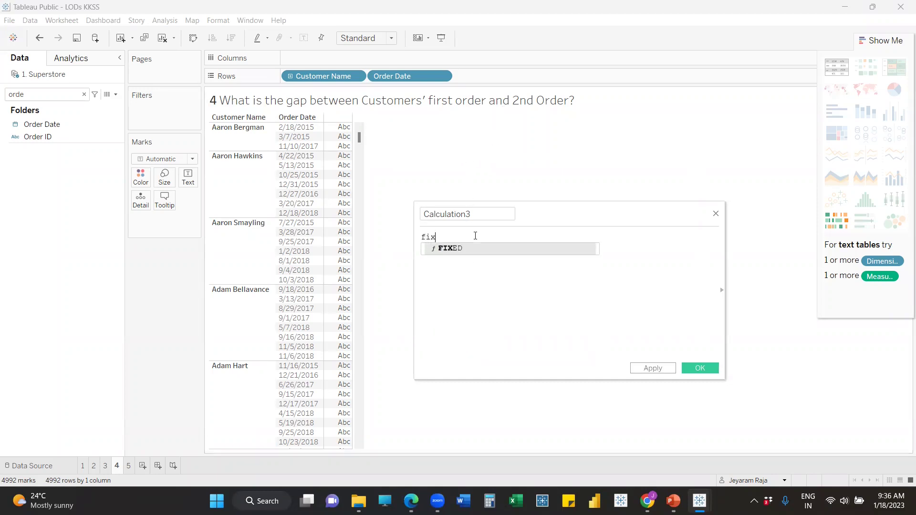
type("cus")
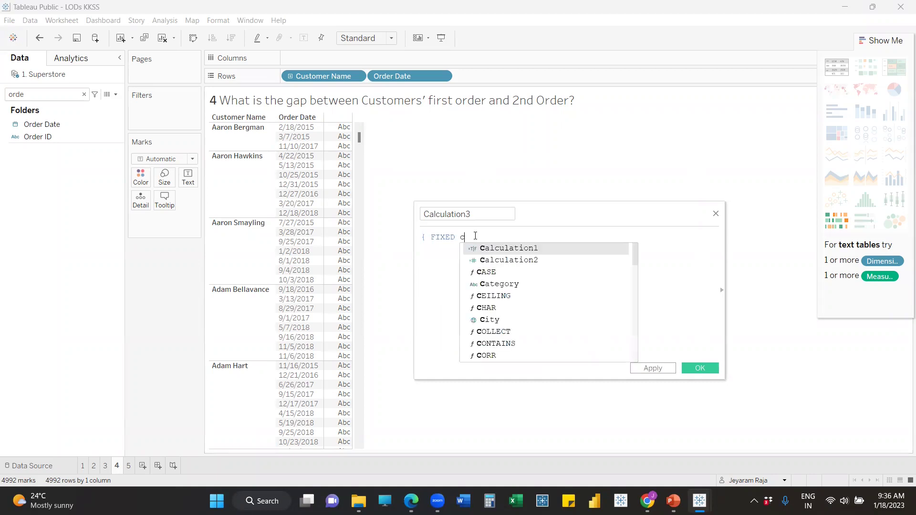
key("Down")
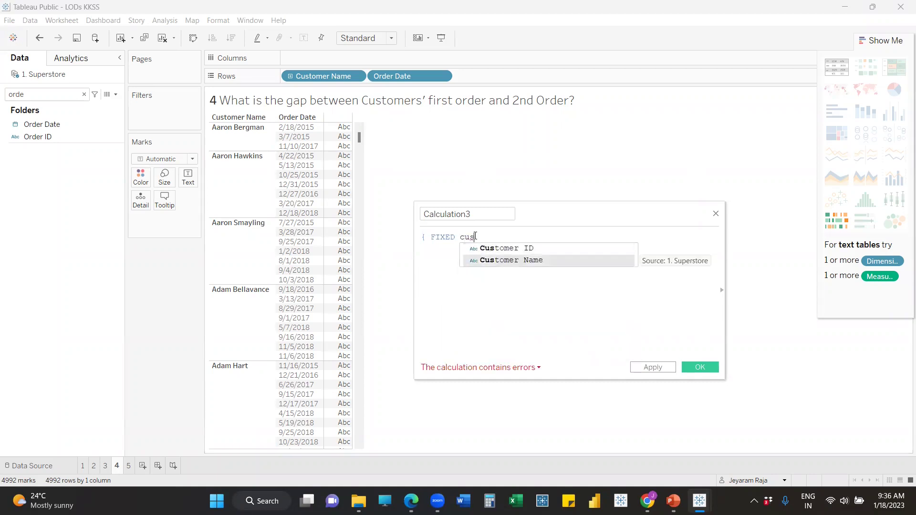
key("Return")
type(":min")
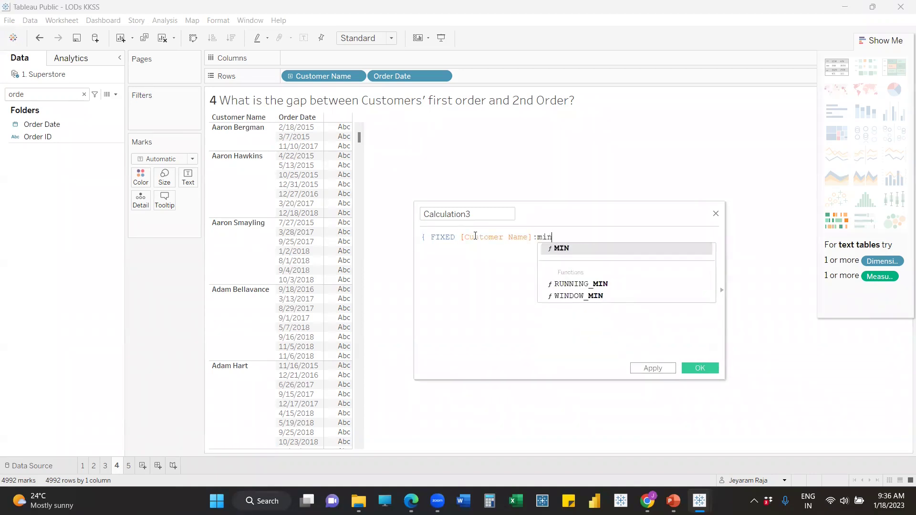
key("Return")
type("ord")
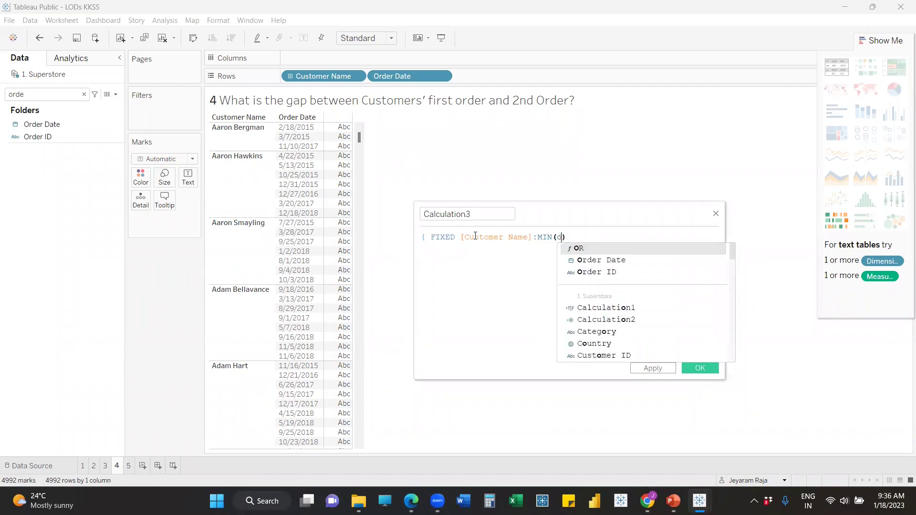
key("Return")
type("}")
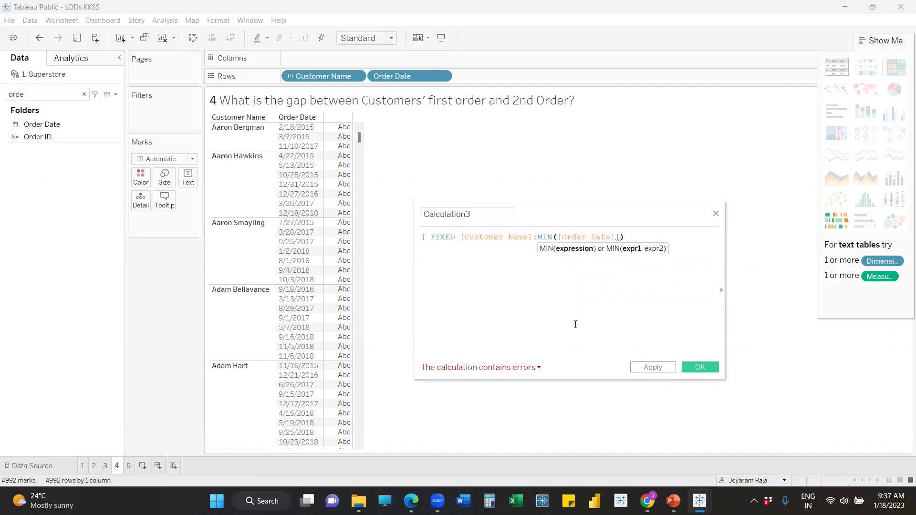
key("BackSpace")
left_click(638, 240)
type("}")
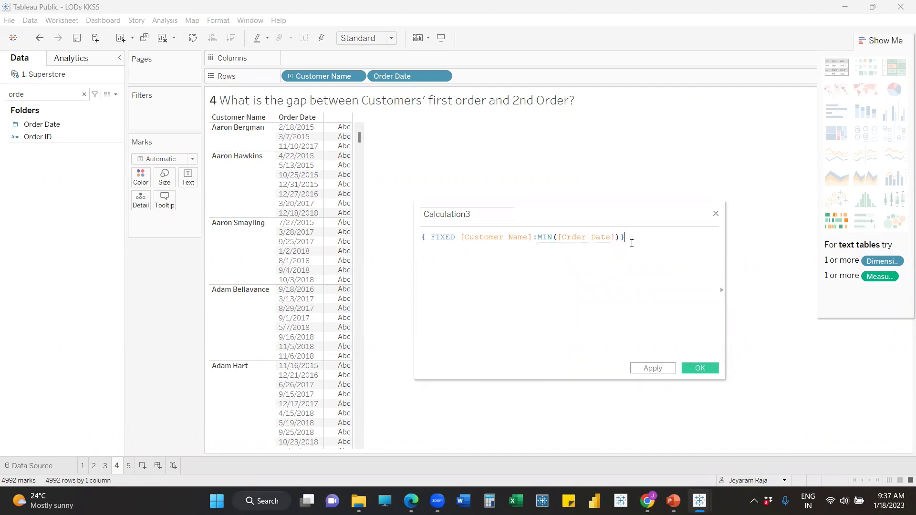
left_click(653, 368)
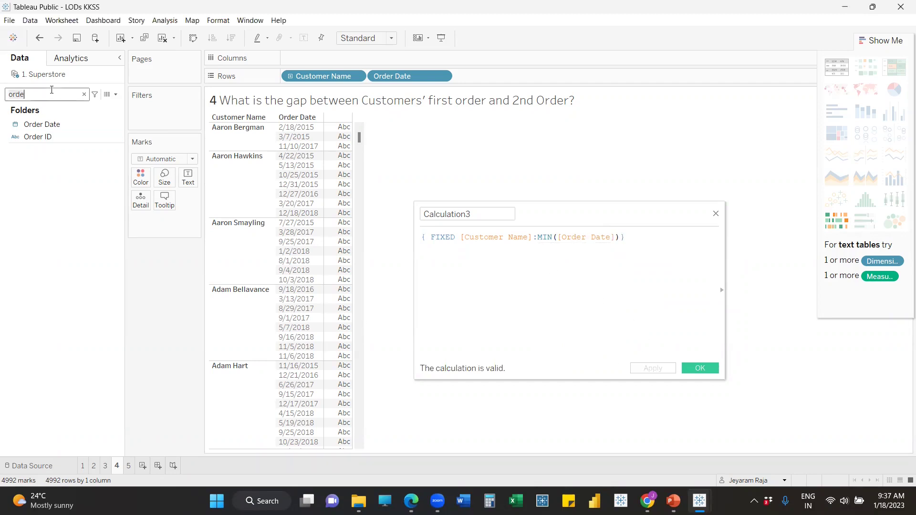
- Find Calculation3 in the field list and drag it onto Rows
key("BackSpace")
key("BackSpace")
key("BackSpace")
key("BackSpace")
type("ca")
left_click(62, 135)
left_click_drag(62, 136, 529, 74)
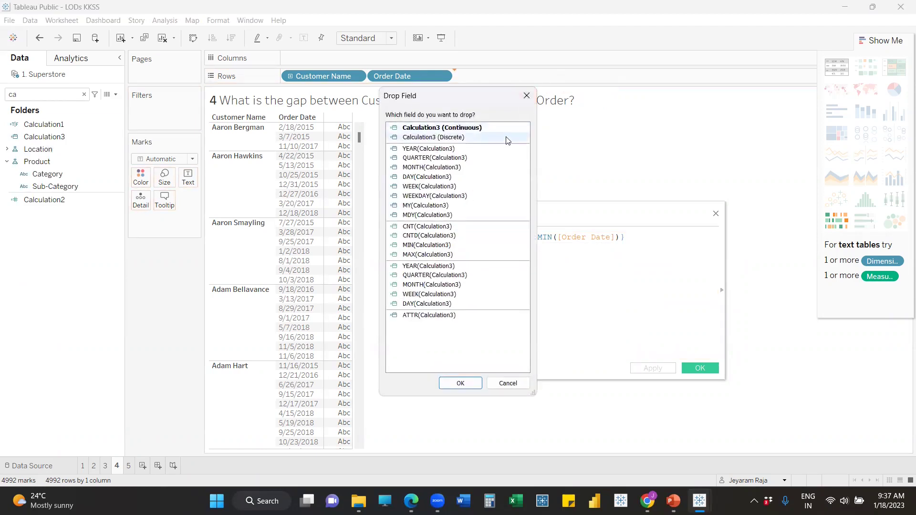
- Add Calculation3 to Rows as discrete, then comment out its formula with // and start a new line
left_click(443, 137)
left_click(459, 383)
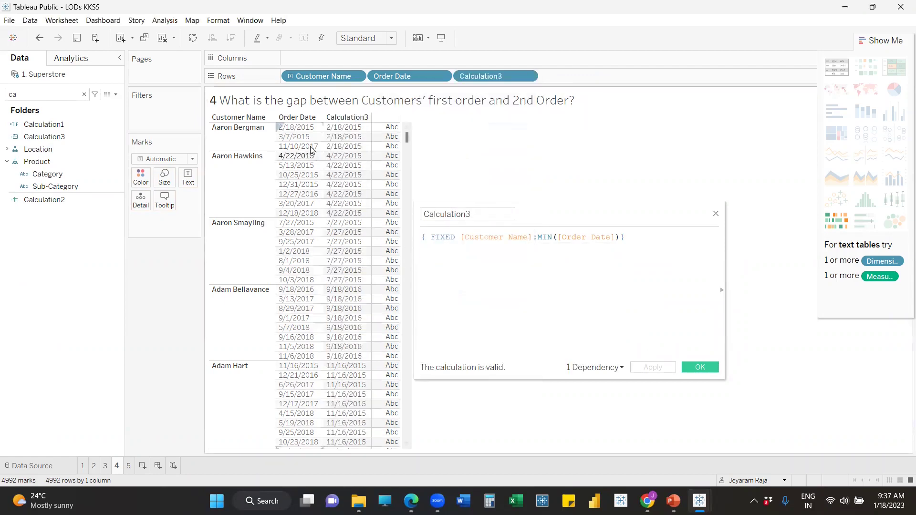
left_click(423, 239)
type("//")
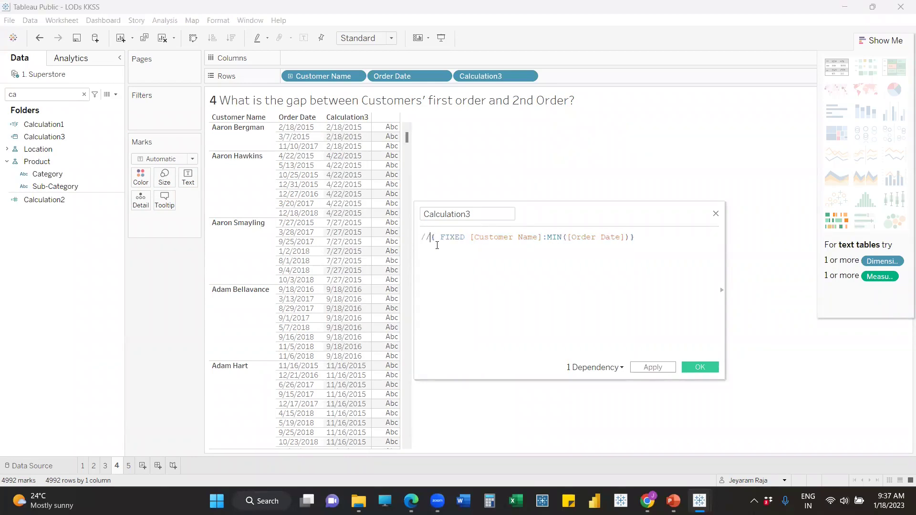
left_click(672, 233)
key("Return")
key("Return")
- Begin the new formula as {FIXED [Customer ID]: IF ([Order Date] >
type("fic")
key("BackSpace")
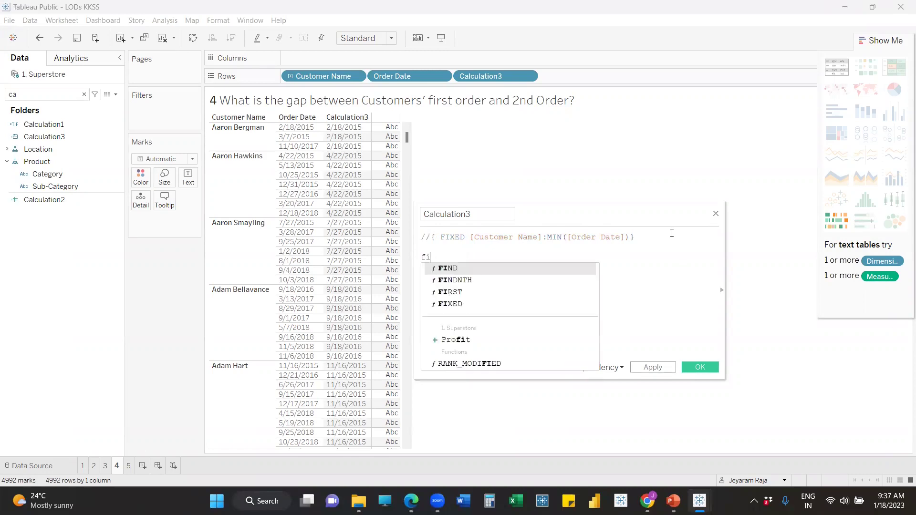
key("Down")
key("Down")
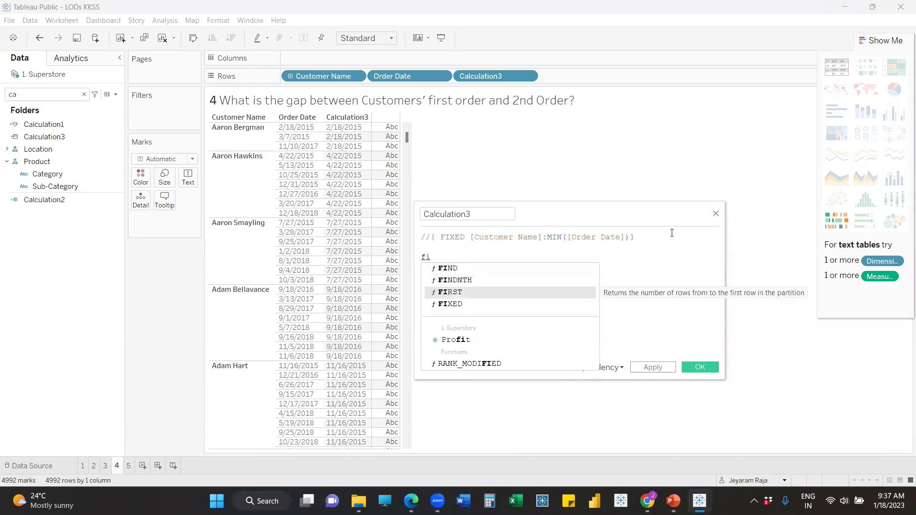
type("xe")
key("Return")
type("cus")
key("Return")
type(":")
type("i")
key("Return")
type("(")
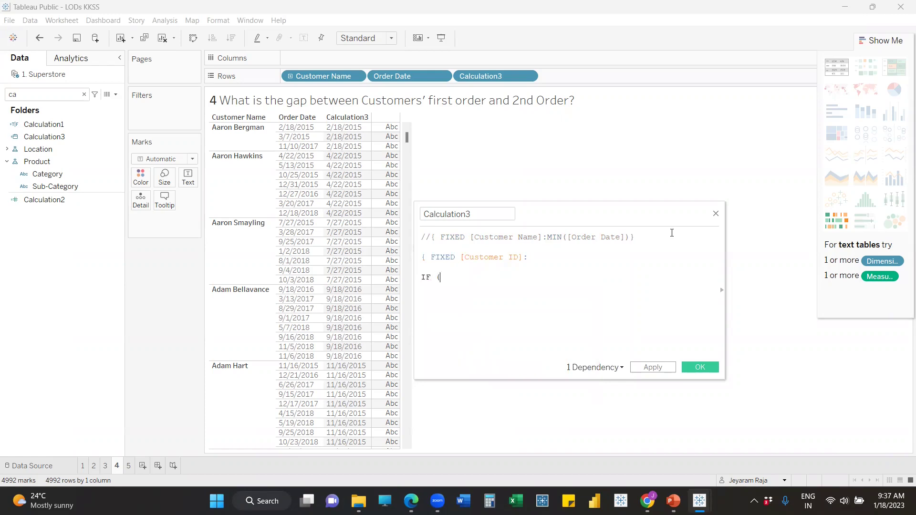
type("ord")
key("Return")
type(">")
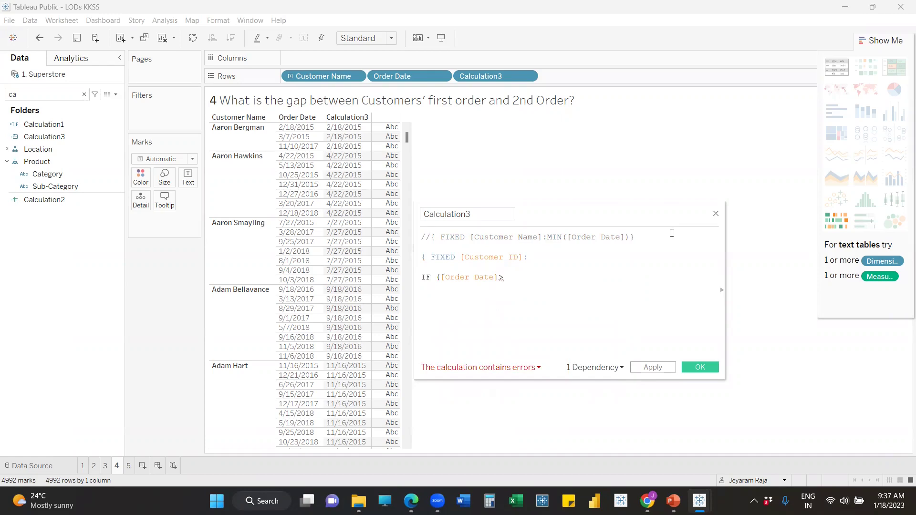
- Complete the condition with the copied first-order expression and add THEN [Order Date]
left_click_drag(431, 237, 637, 238)
key("ctrl+c")
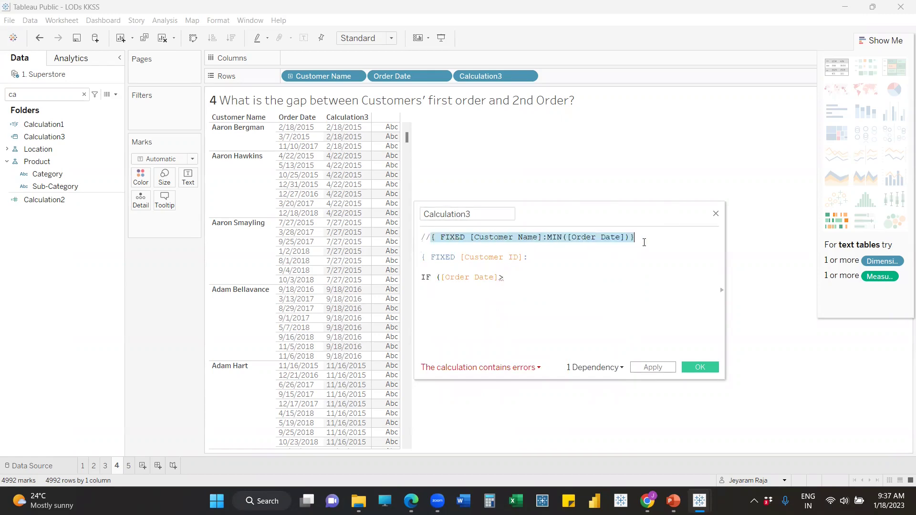
left_click(533, 277)
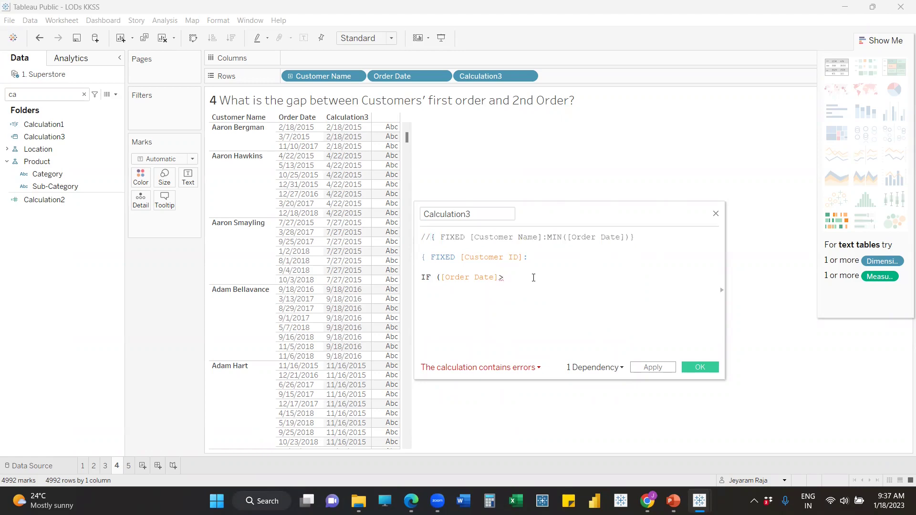
key("ctrl+v")
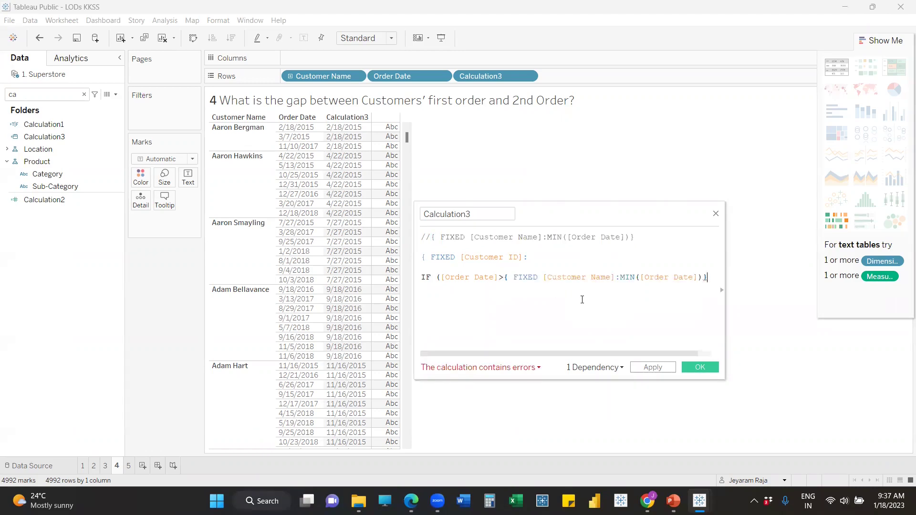
type(")")
key("Return")
type("th")
left_click(583, 303)
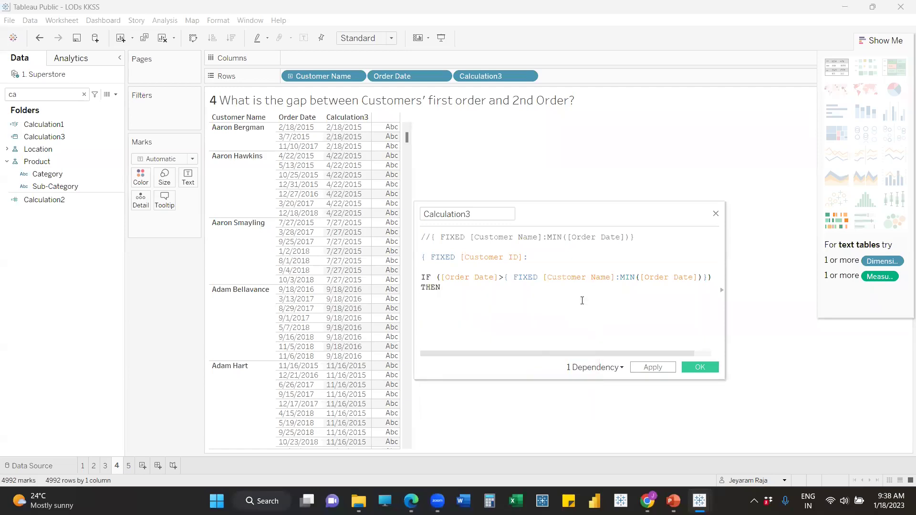
type("orde")
left_click(582, 300)
- Close the IF with END, wrapping it in MIN( ) and the closing brace
type("end")
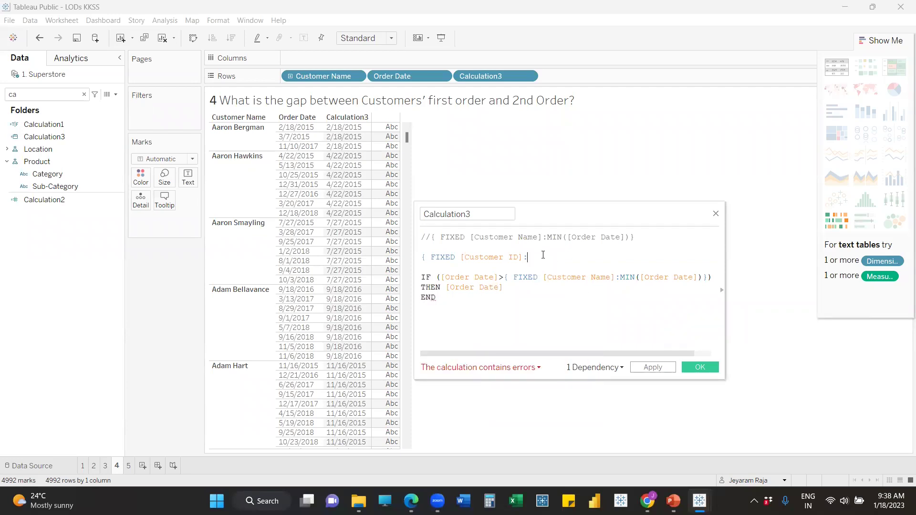
left_click(542, 257)
type("min")
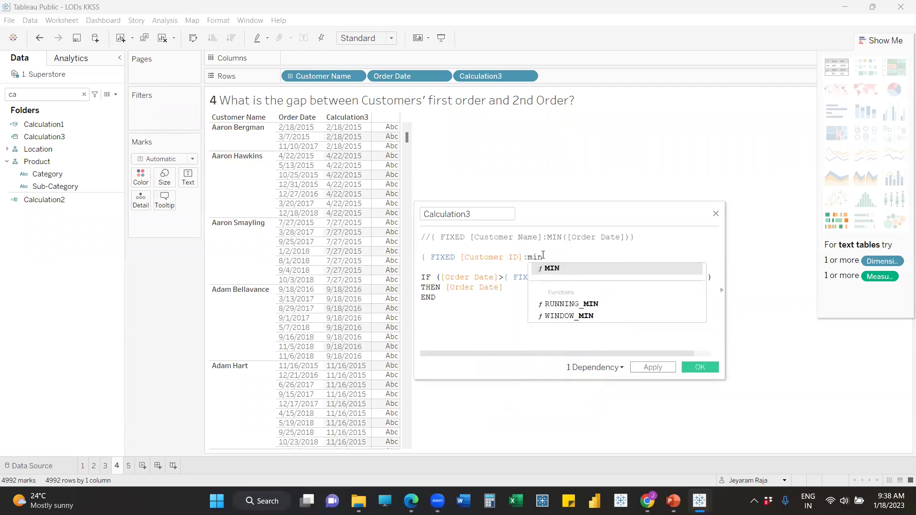
type("(")
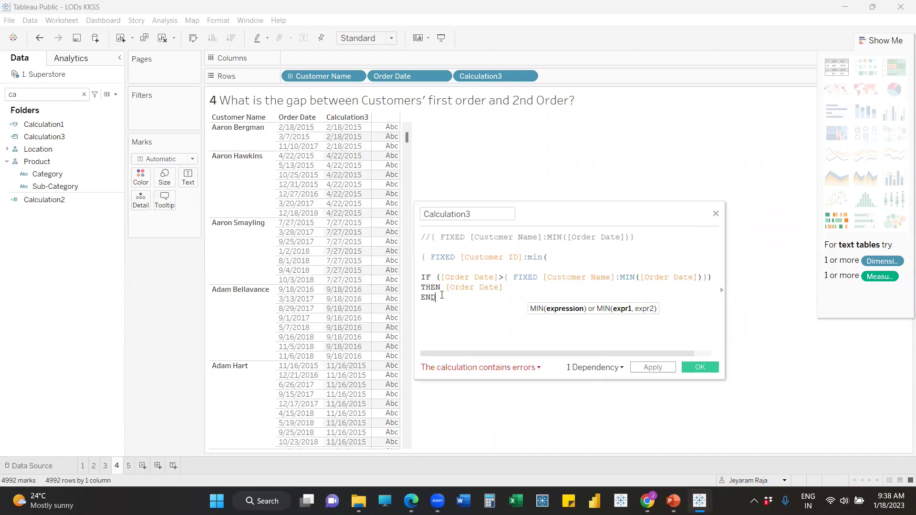
left_click(442, 296)
type(")")
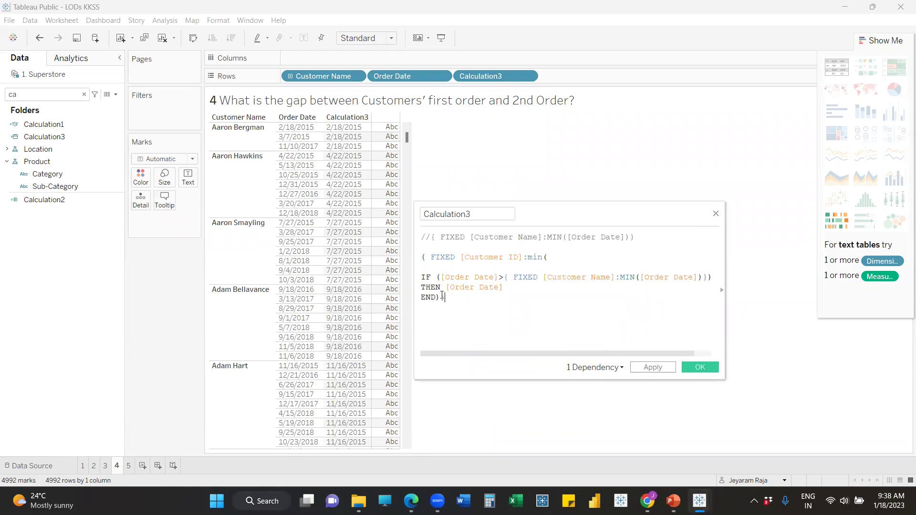
type("}")
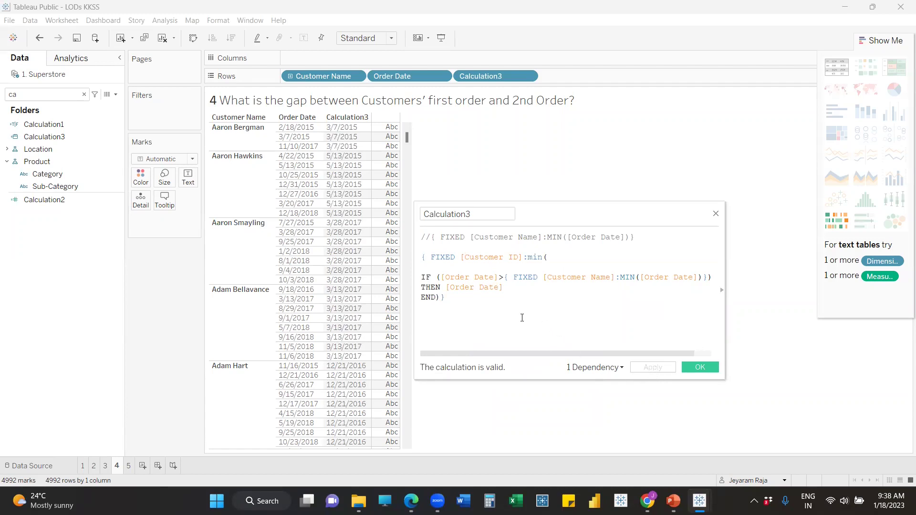
- Delete the blank line after min( and remove the // from the first-order-date line
left_click_drag(423, 257, 448, 296)
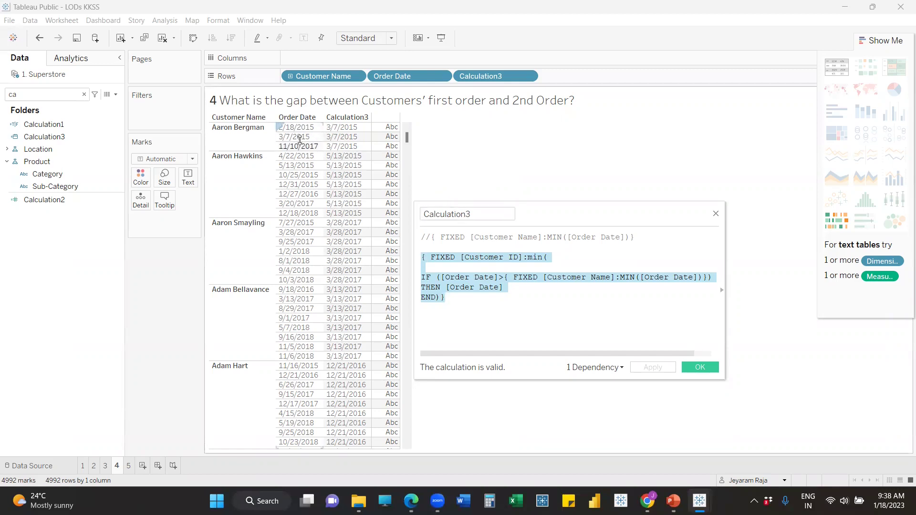
left_click(467, 266)
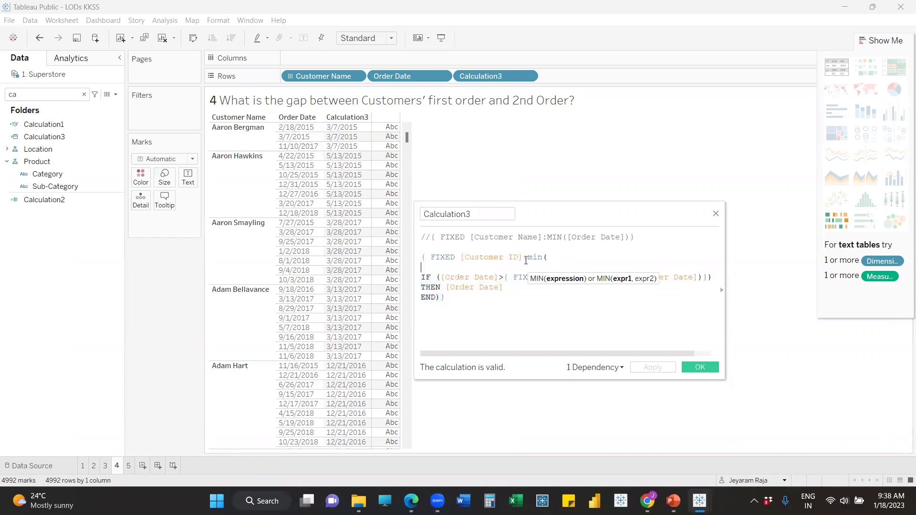
left_click_drag(526, 261, 537, 258)
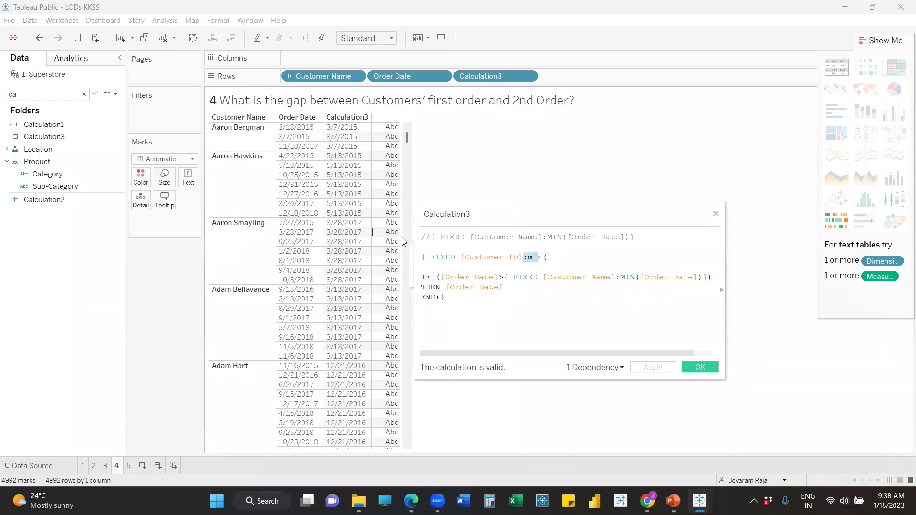
left_click(470, 271)
key("BackSpace")
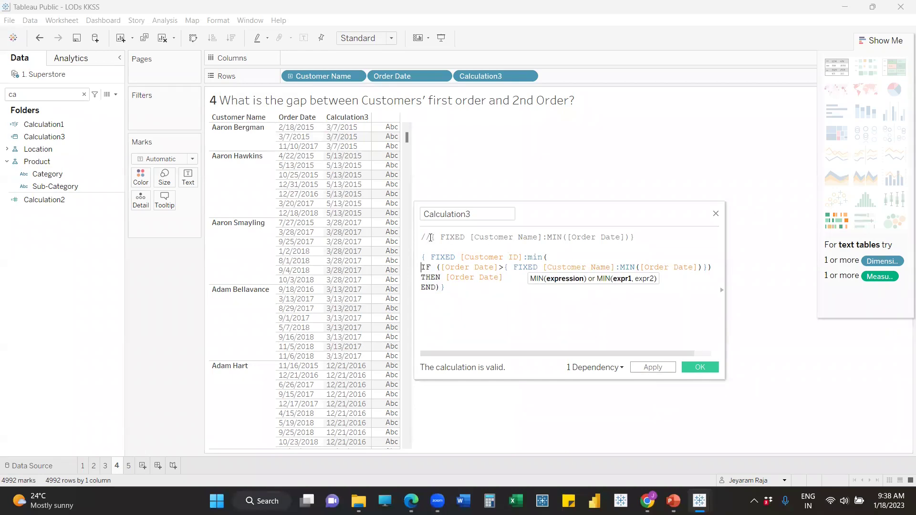
left_click_drag(430, 237, 411, 235)
key("Delete")
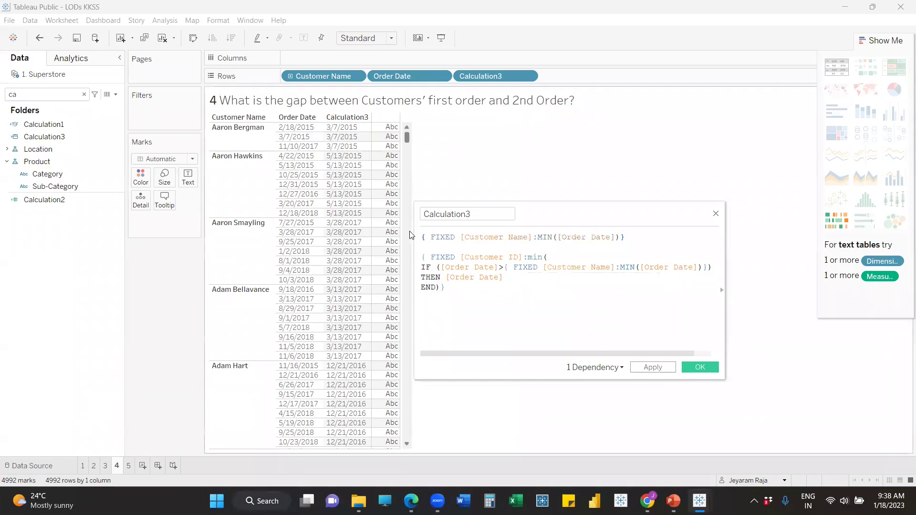
- Drop the DATEDIFF attempt, subtract the second-order expression from the first, and apply
key("Return")
key("Return")
key("Up")
key("Up")
type("date")
key("Return")
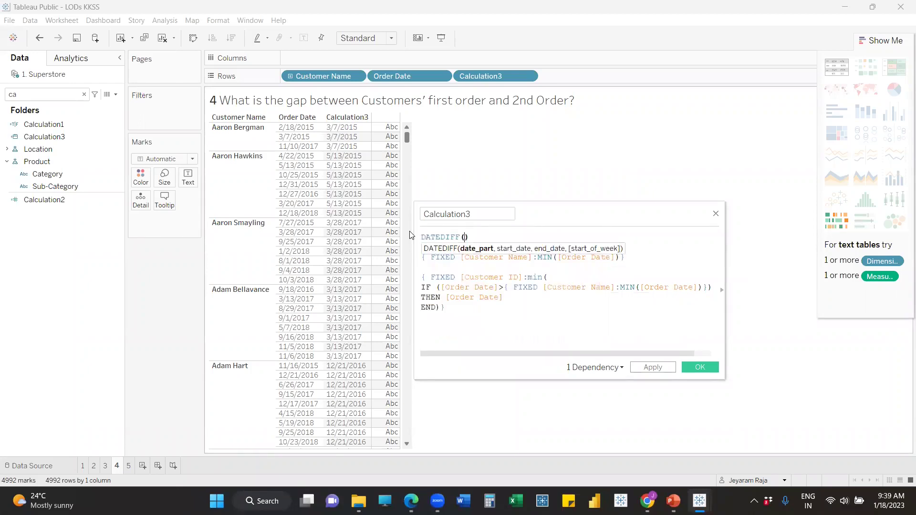
type("''")
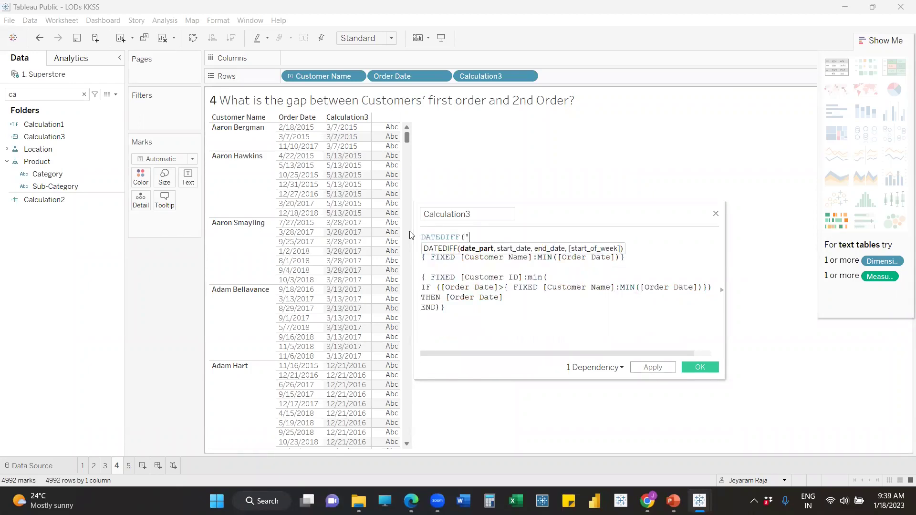
type("day")
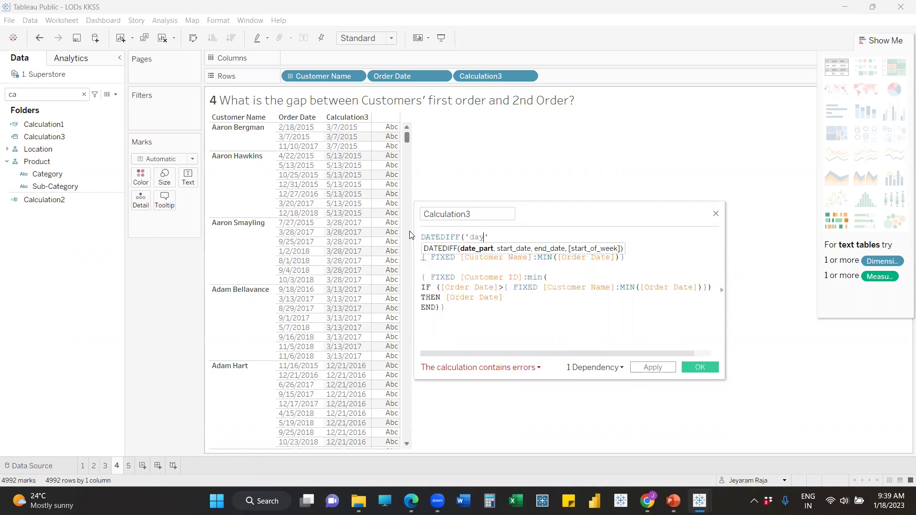
type(",")
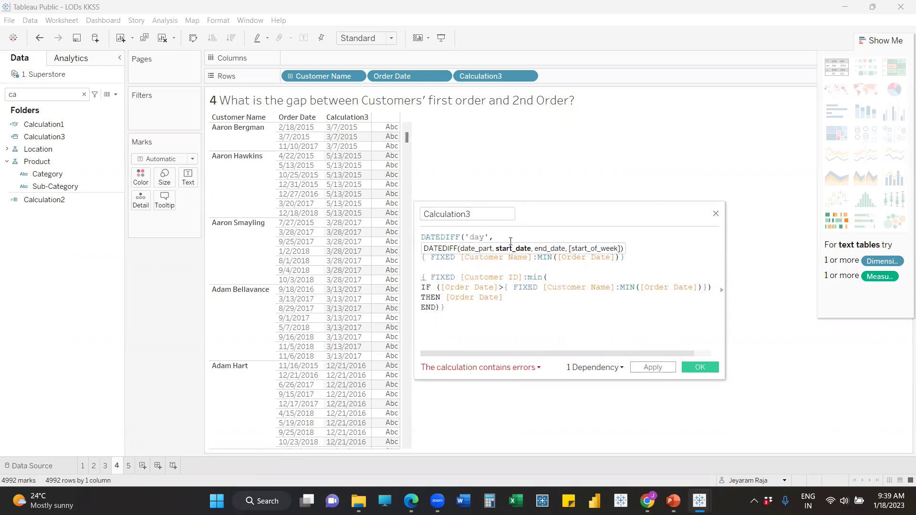
left_click_drag(411, 236, 414, 244)
key("BackSpace")
left_click(447, 270)
type("-")
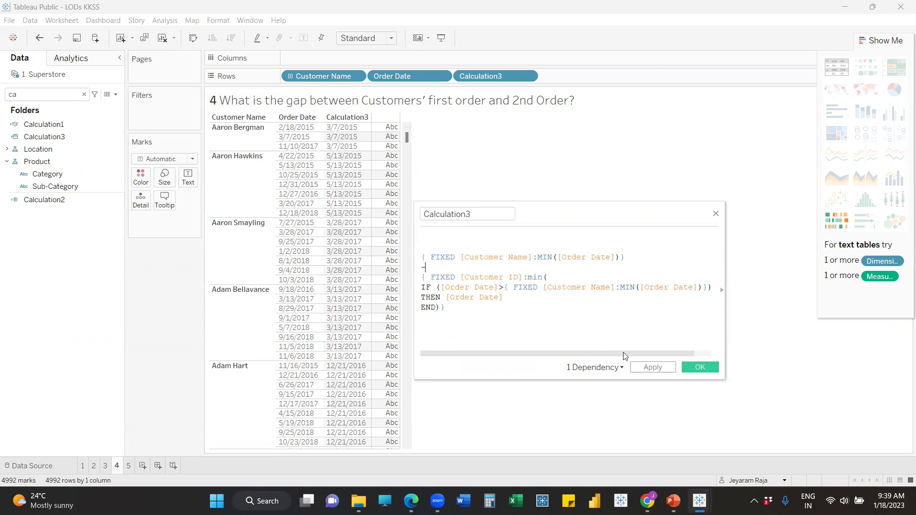
left_click(650, 368)
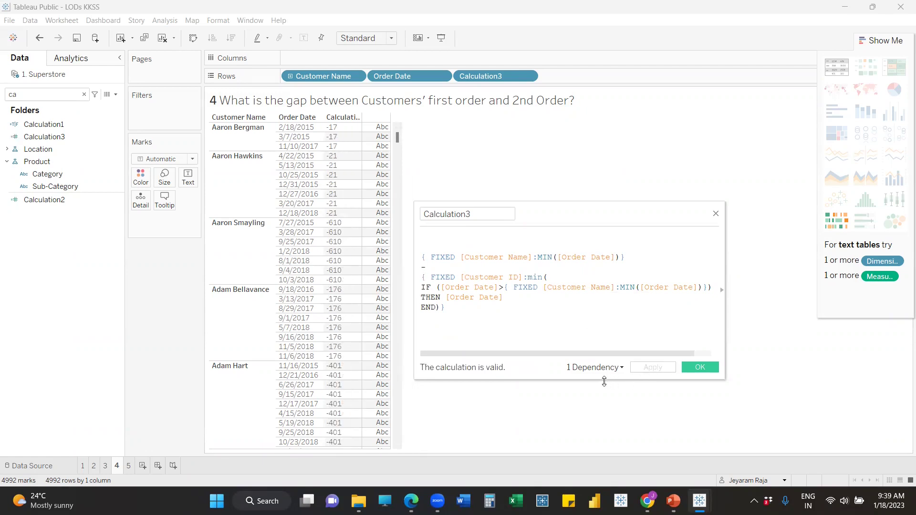
- Open a parenthesis at the top to start wrapping the whole formula for negation
left_click(429, 242)
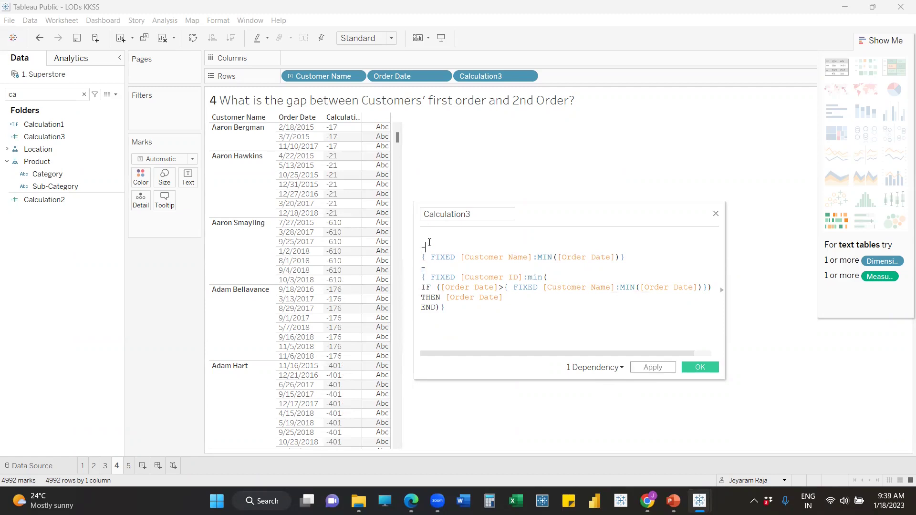
type("9")
key("BackSpace")
type("(")
left_click(461, 309)
- Close the negating parenthesis, apply, and drop Order Date from Rows to show one gap per customer
type(")")
left_click(666, 368)
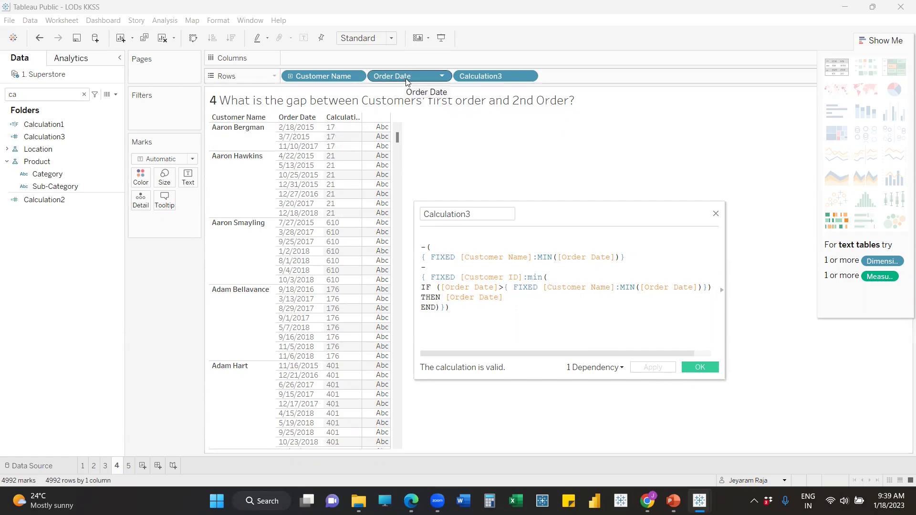
left_click_drag(407, 81, 120, 155)
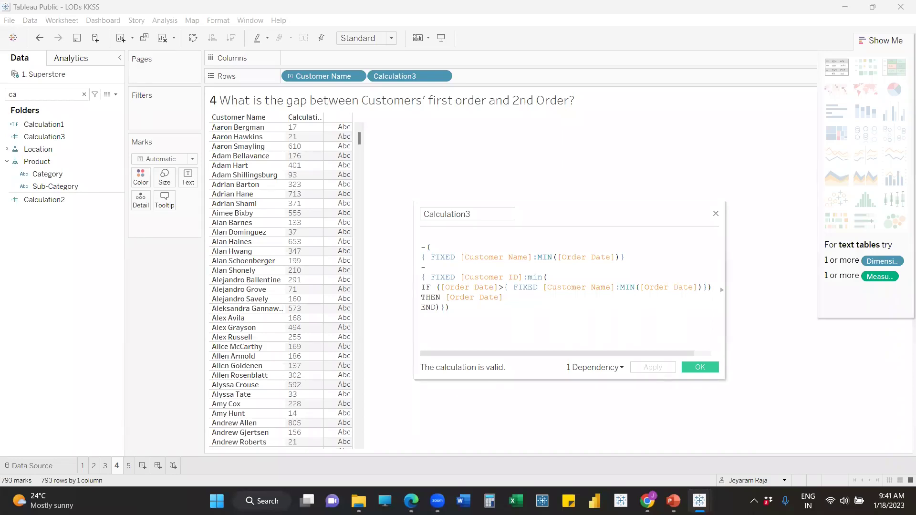
- Swap Calculation3 on Rows for Order Date nested under each customer
left_click(716, 216)
left_click_drag(397, 77, 73, 261)
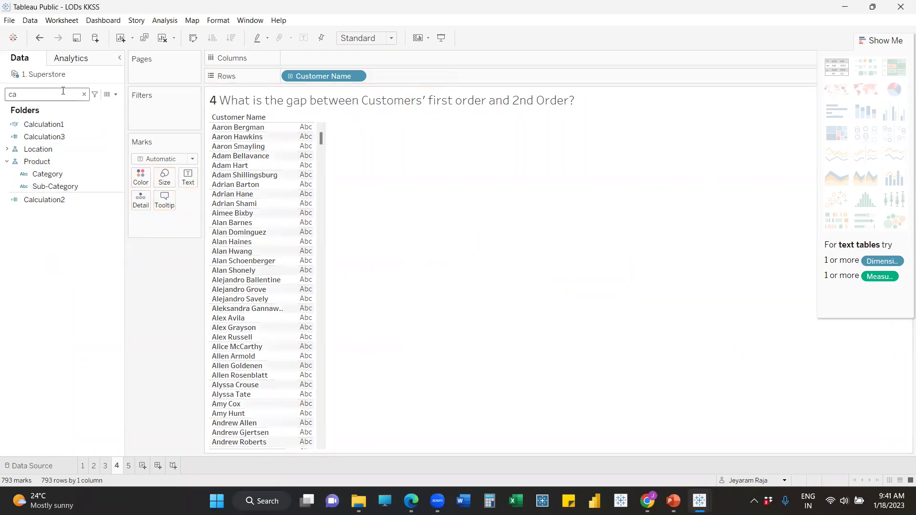
key("BackSpace")
key("BackSpace")
type("ord")
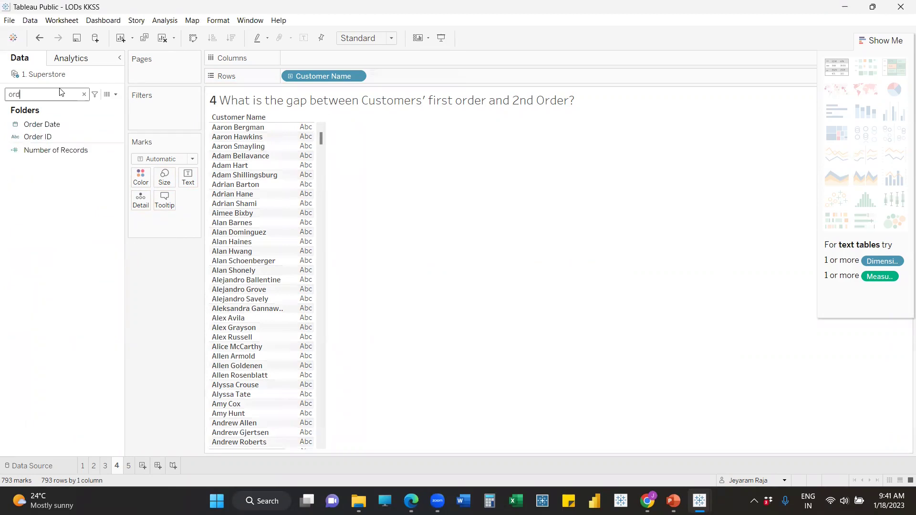
left_click_drag(61, 125, 418, 80)
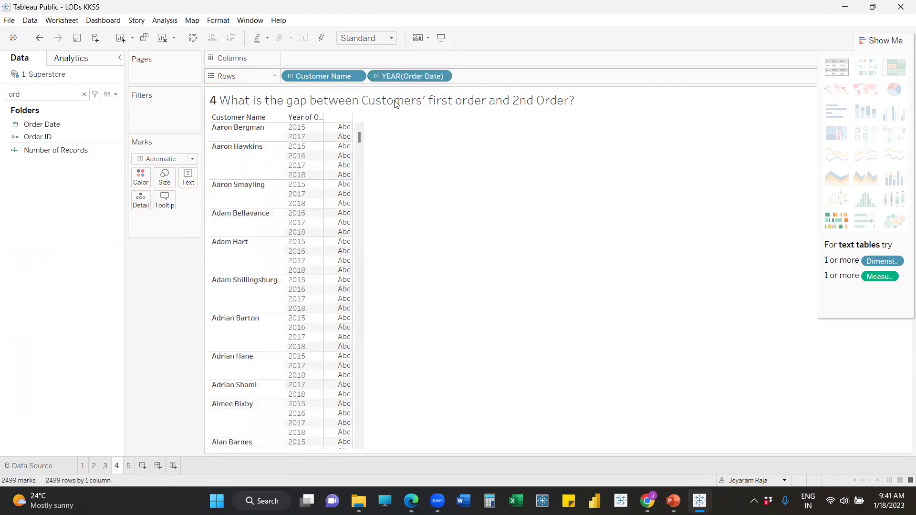
- Show Order Date as discrete exact dates so every order date is listed
left_click(442, 76)
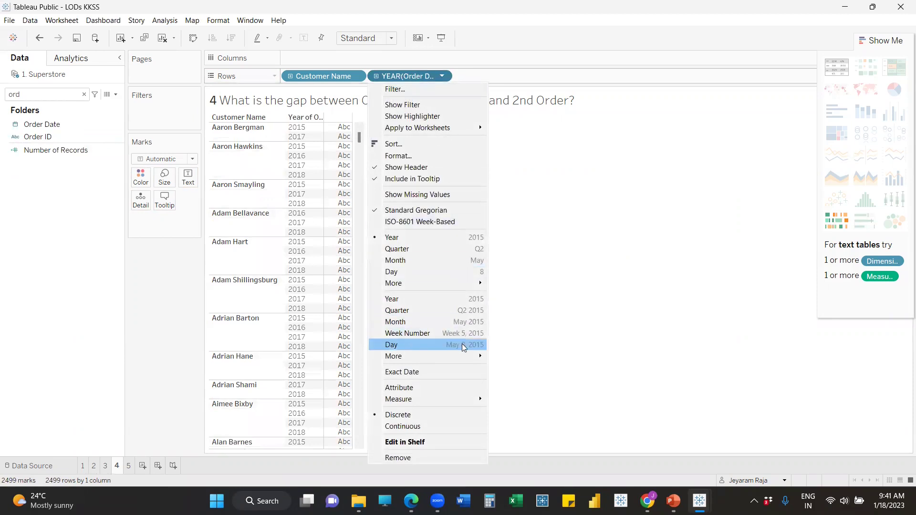
left_click(445, 374)
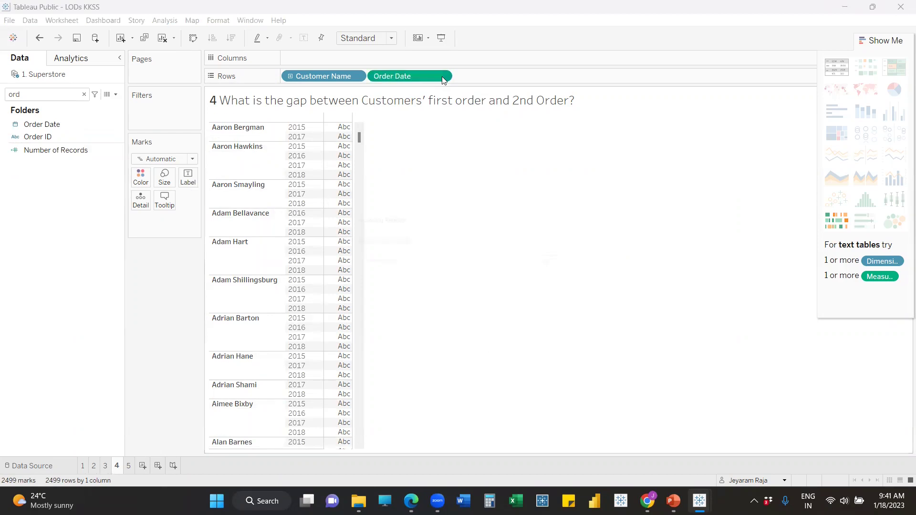
left_click(442, 76)
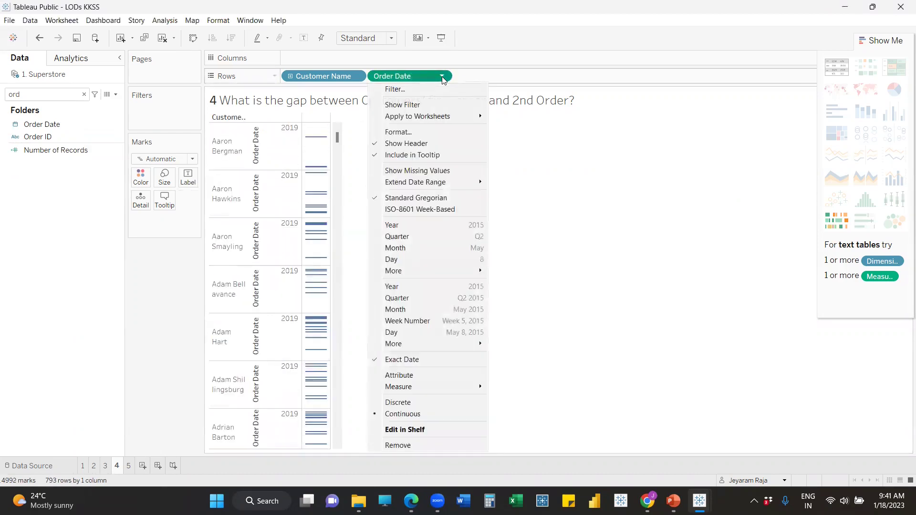
left_click(437, 406)
left_click(116, 94)
left_click(48, 106)
- Write Calculation4 as RANK(MAX([Order Date])), fixing the error, and save it
type("r")
double_click(444, 256)
type("ord")
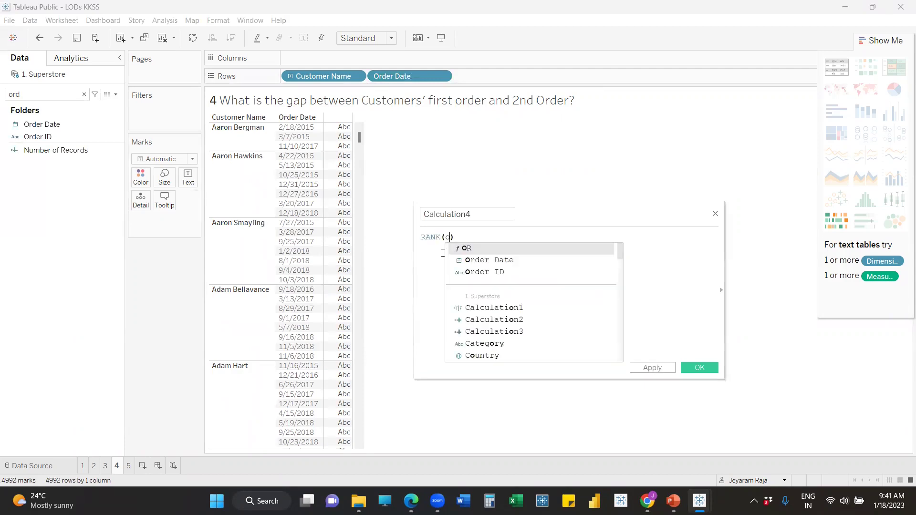
key("Return")
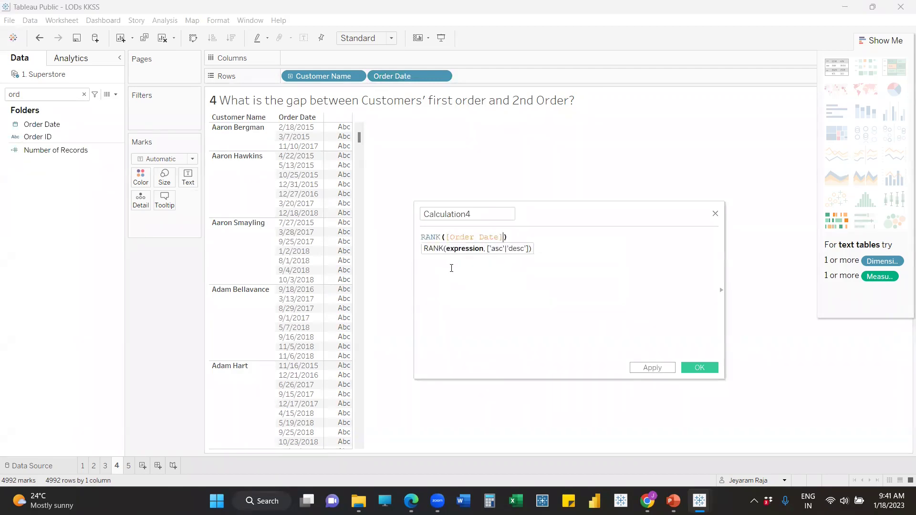
left_click(479, 367)
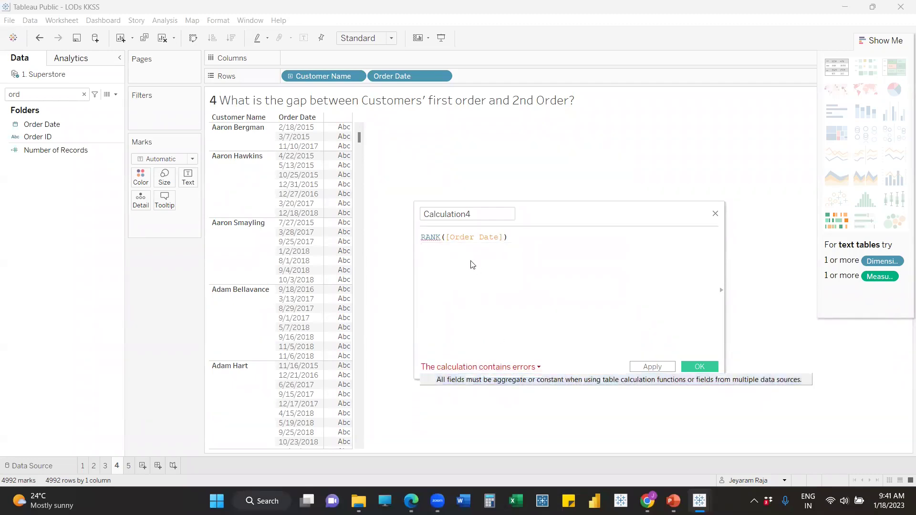
left_click(449, 237)
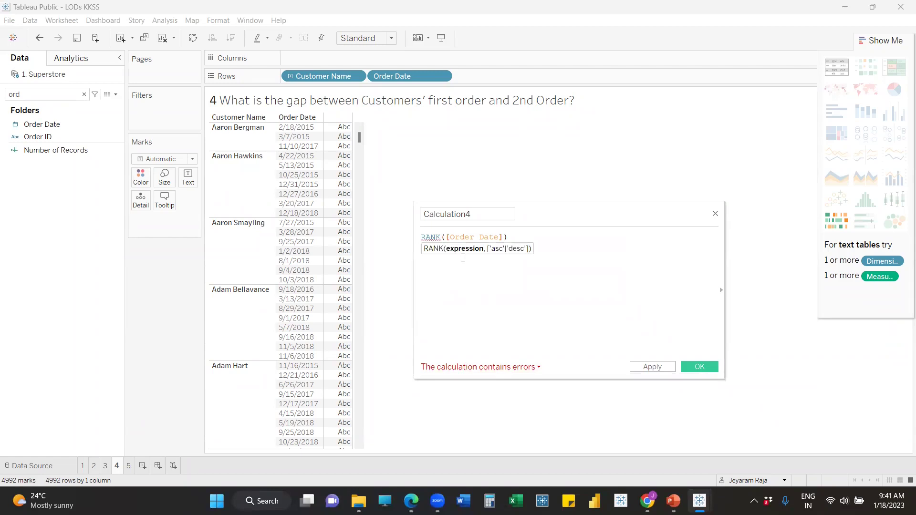
type("max(")
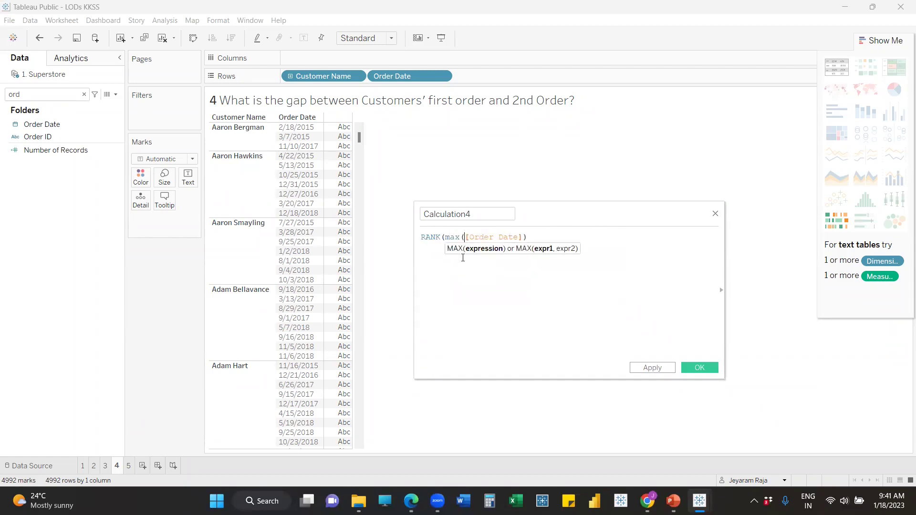
left_click(525, 236)
type(")")
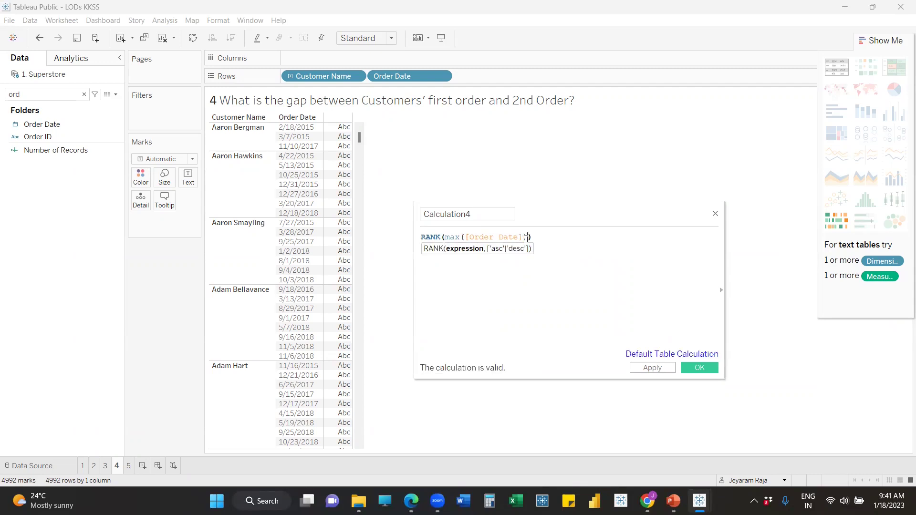
left_click(650, 368)
left_click(650, 368)
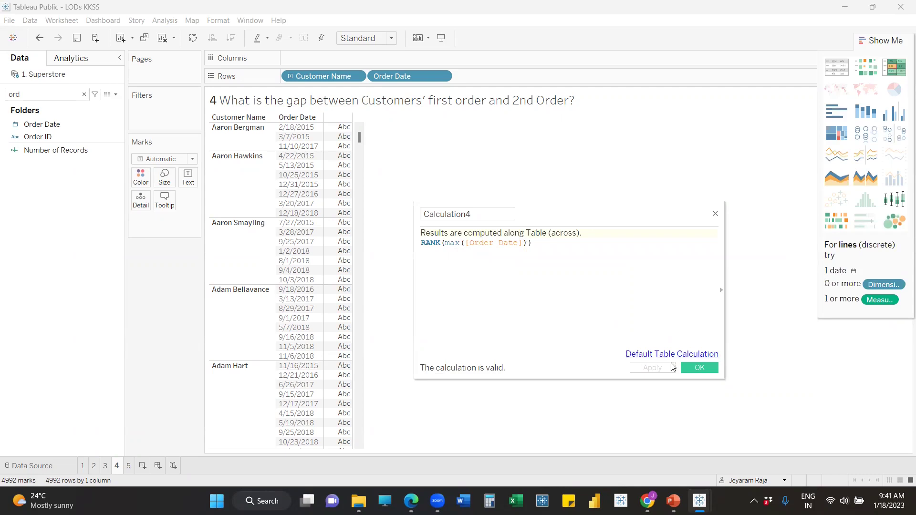
left_click(690, 368)
- Add Calculation4 to Rows after Order Date as a discrete column
key("BackSpace")
key("BackSpace")
key("BackSpace")
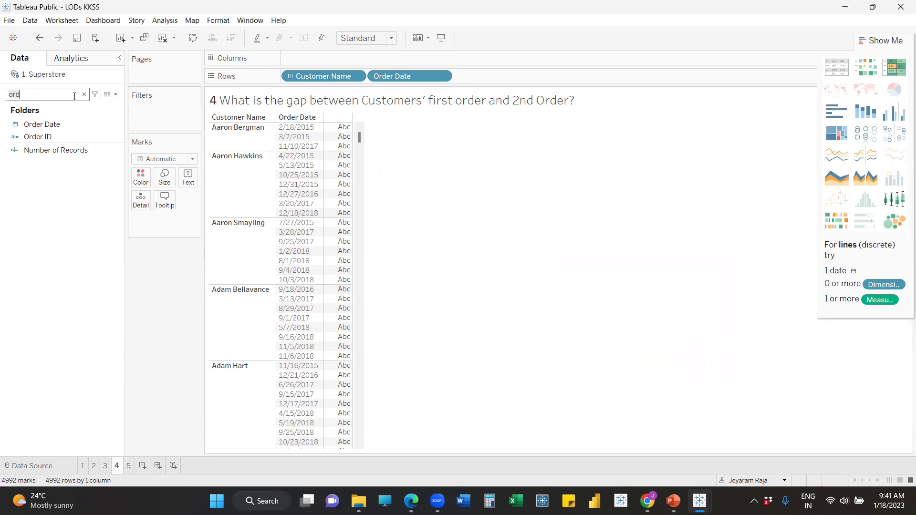
type("ca")
left_click(62, 212)
mouse_move(62, 212)
left_mouse_down()
mouse_move(388, 155)
mouse_move(496, 77)
mouse_move(511, 115)
mouse_move(510, 100)
left_mouse_up()
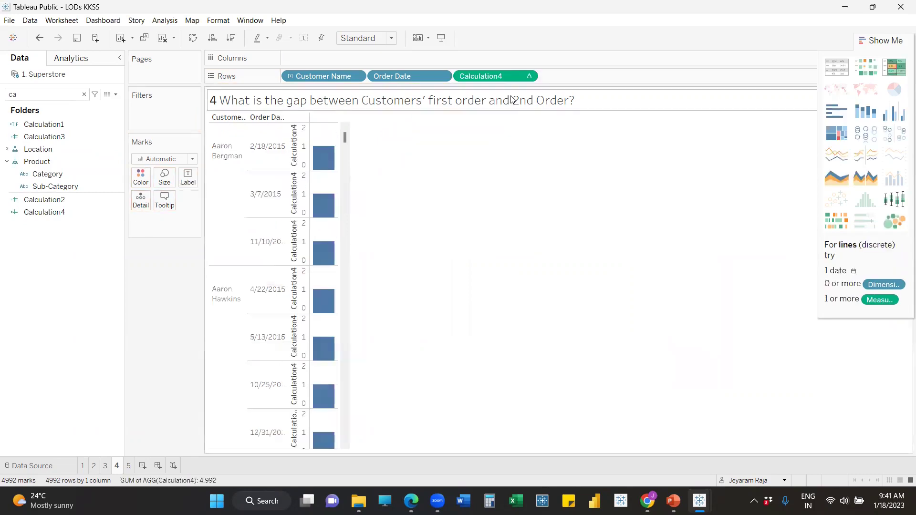
left_click(528, 76)
left_click(508, 158)
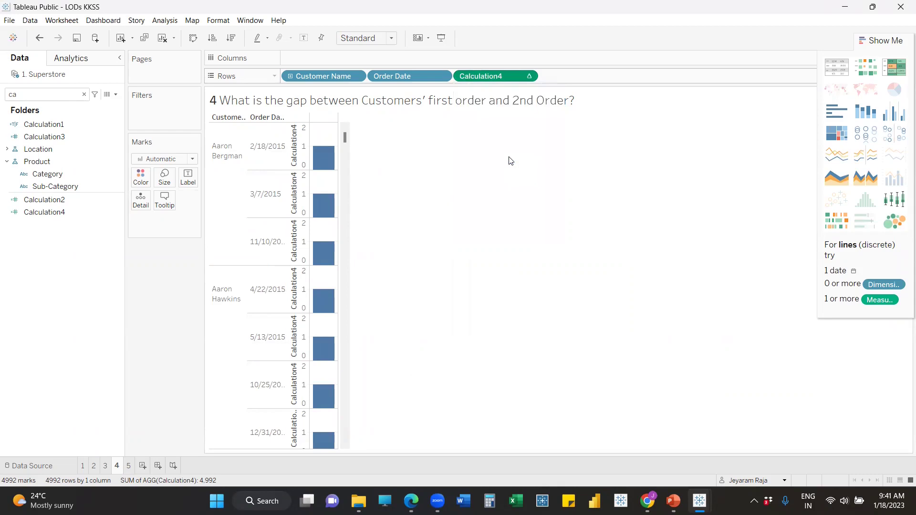
- Set Calculation4's rank to compute along Order Date only using Specific Dimensions
left_click(527, 76)
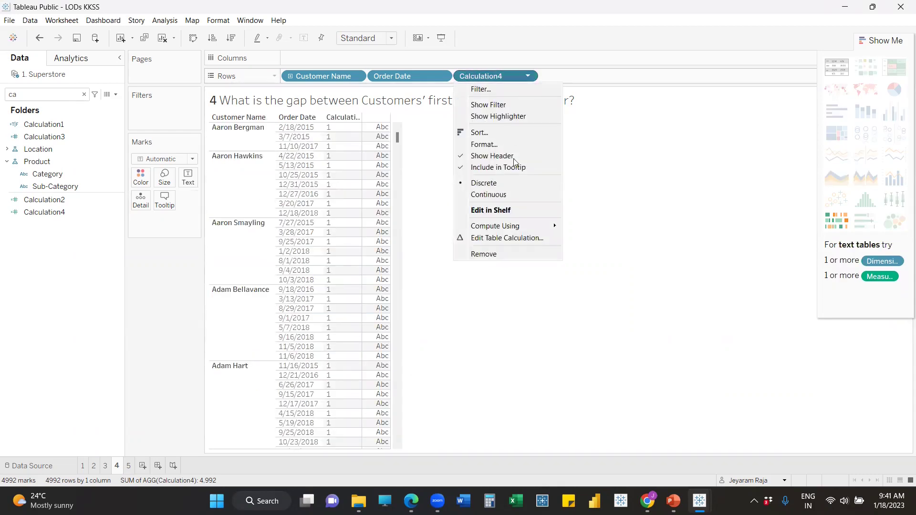
left_click(521, 237)
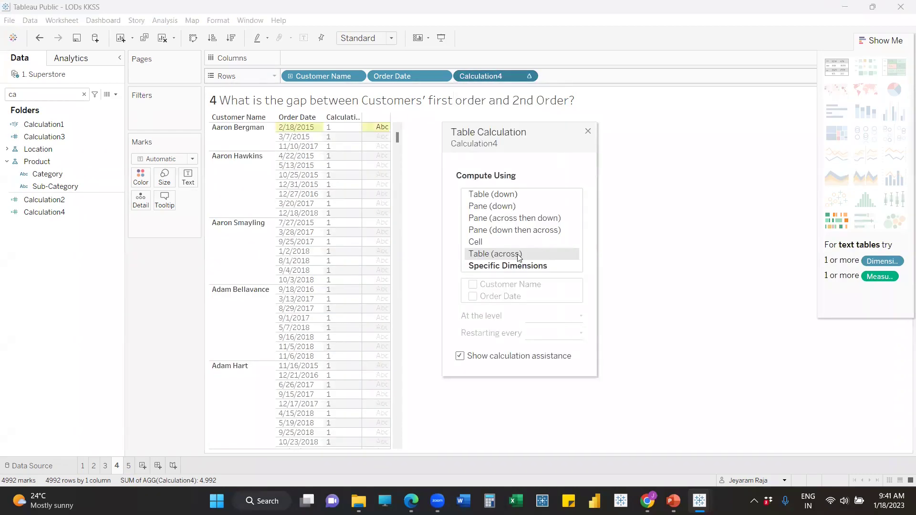
left_click(503, 266)
left_click(472, 285)
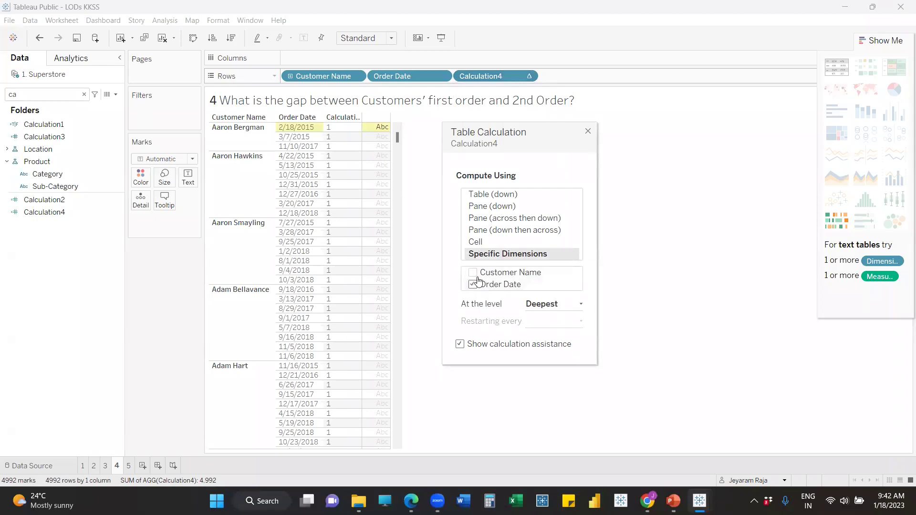
left_click(480, 241)
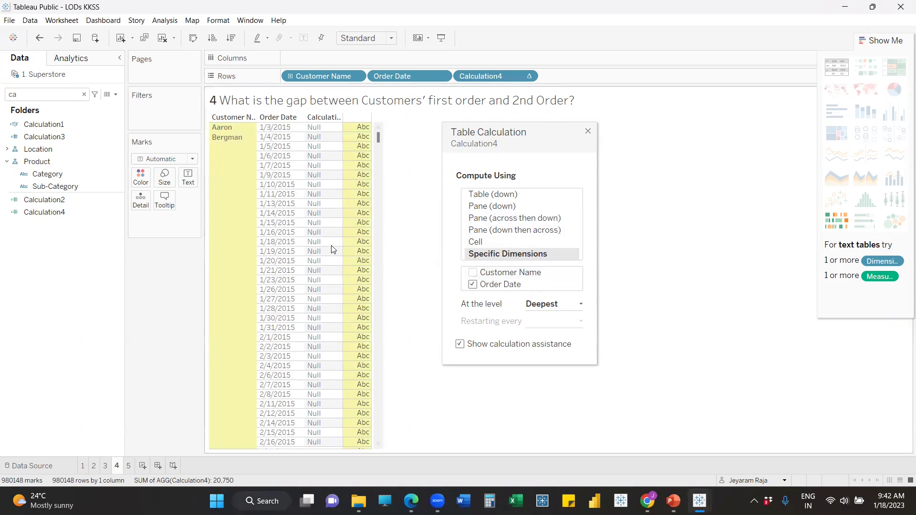
- Drag Calculation4 onto Filters to list its 18 values
mouse_move(376, 135)
left_mouse_down()
mouse_move(380, 164)
mouse_move(379, 144)
left_mouse_up()
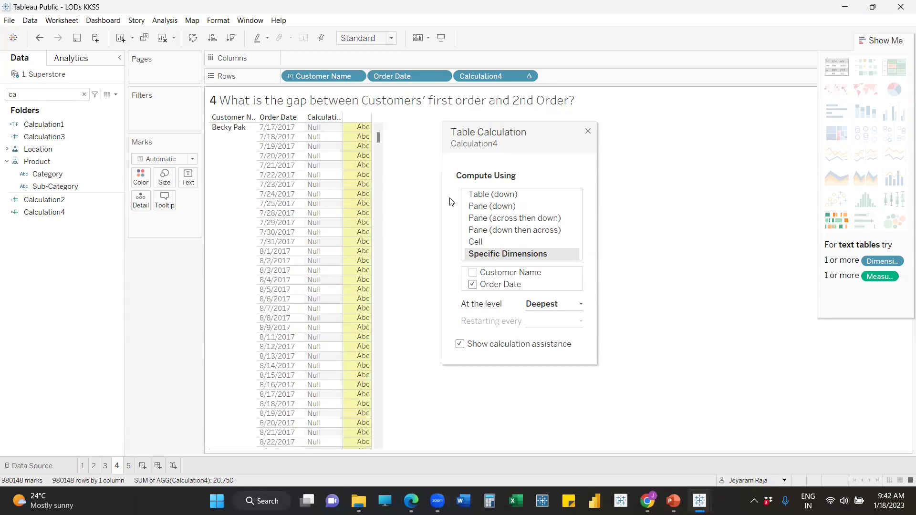
scroll(290, 286, "down", 3)
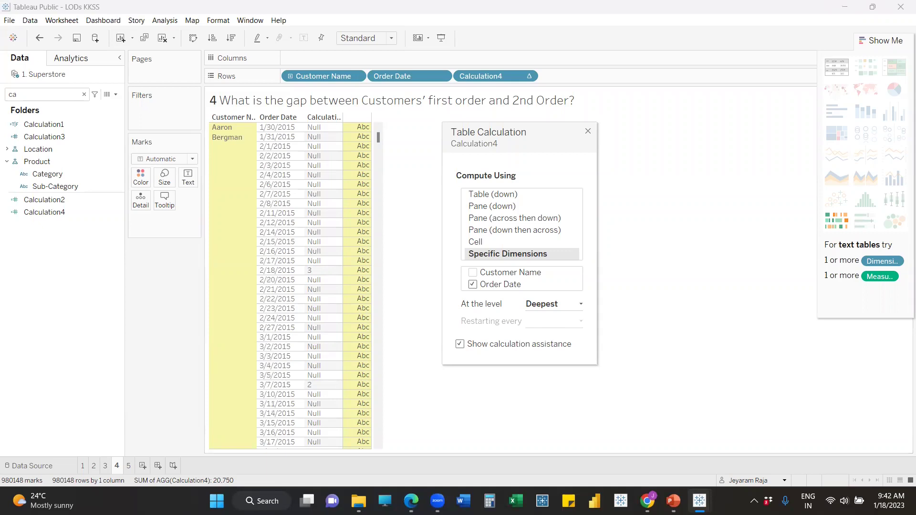
left_click_drag(484, 75, 153, 113)
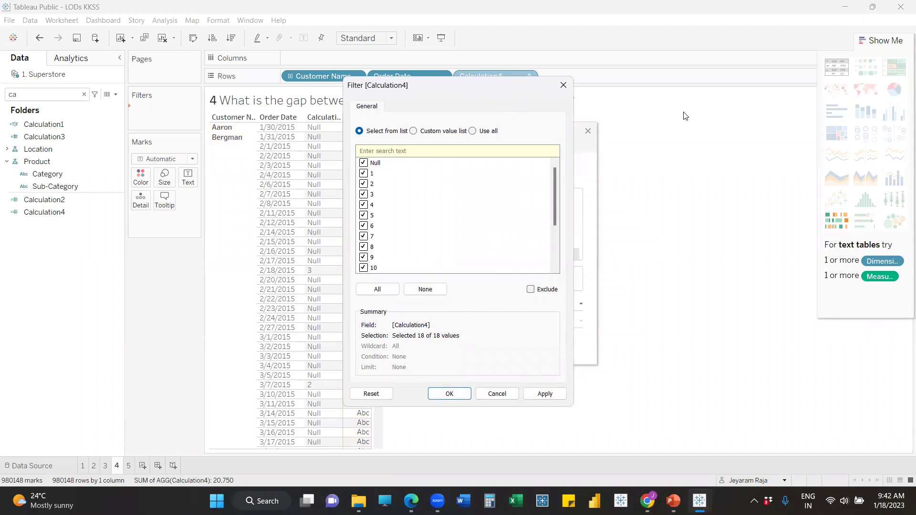
- Close the filter and table calculation dialogs and cancel the slow view rebuild
left_click_drag(501, 93, 684, 116)
scroll(653, 240, "down", 3)
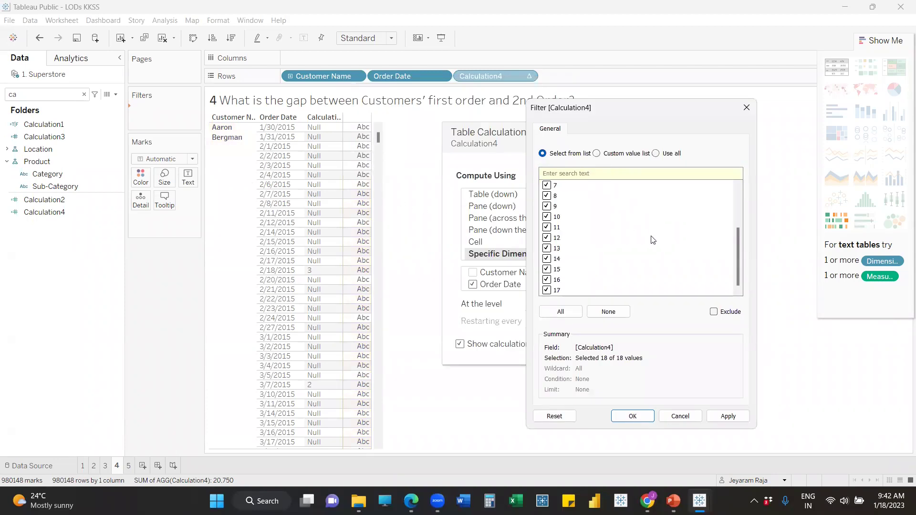
scroll(577, 260, "up", 3)
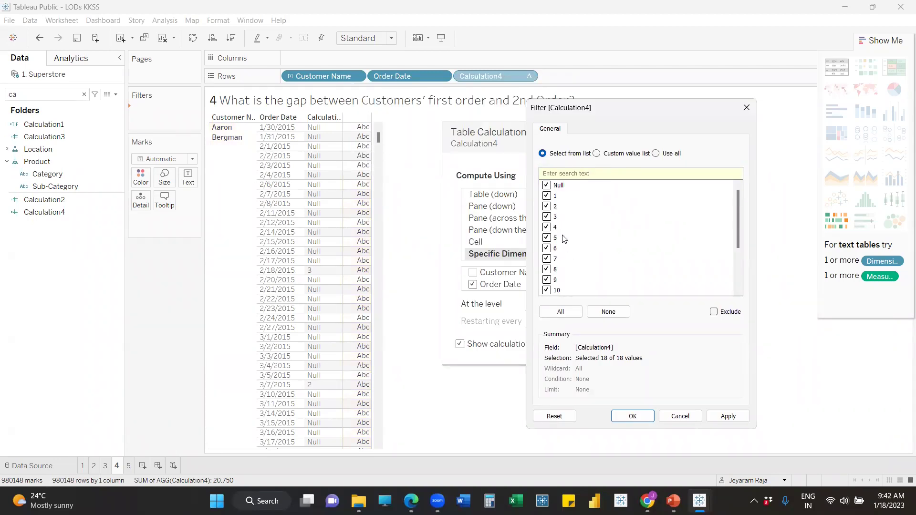
left_click(377, 138)
left_click(747, 108)
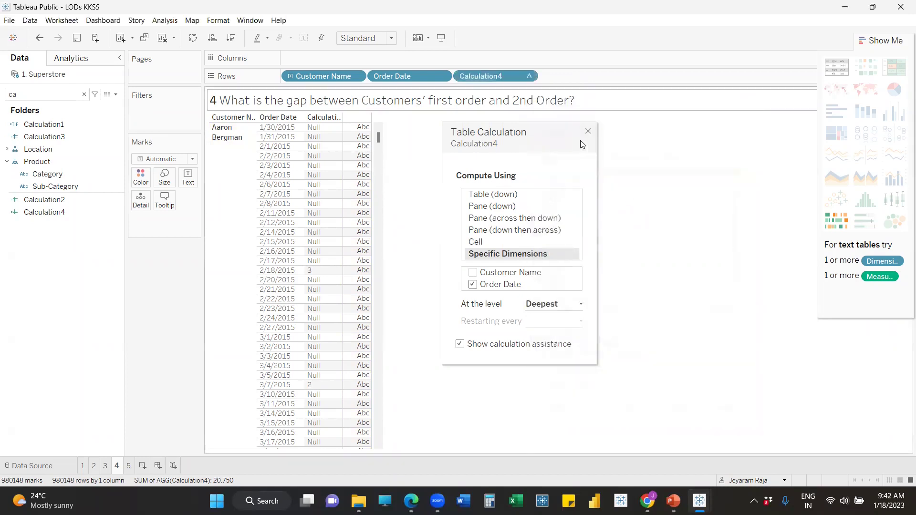
left_click(587, 132)
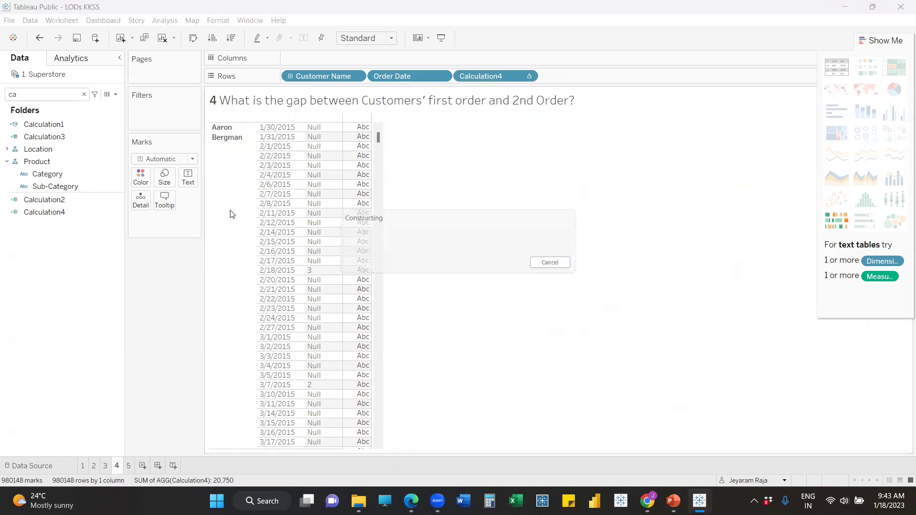
left_click(554, 264)
- Filter Calculation4 to ranks 1 and 2, leaving 1574 rows
left_click_drag(480, 77, 162, 109)
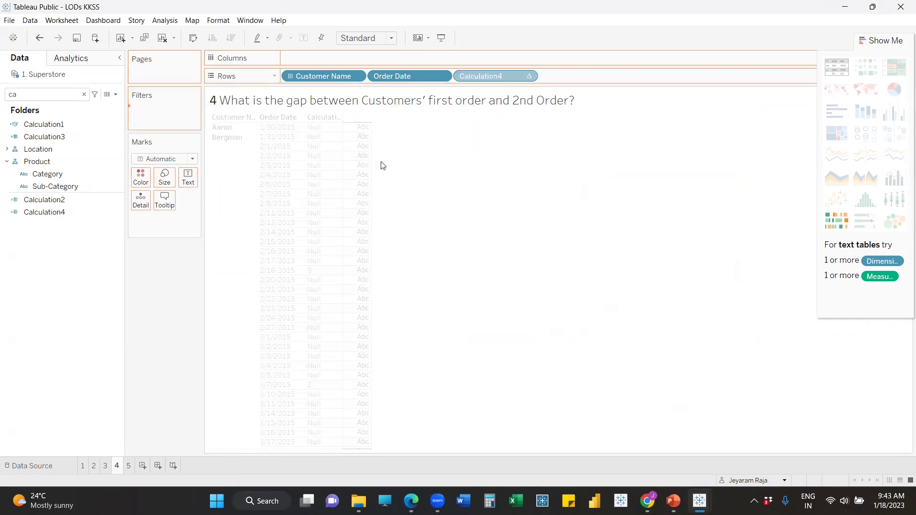
left_click(424, 289)
left_click(364, 174)
left_click(364, 184)
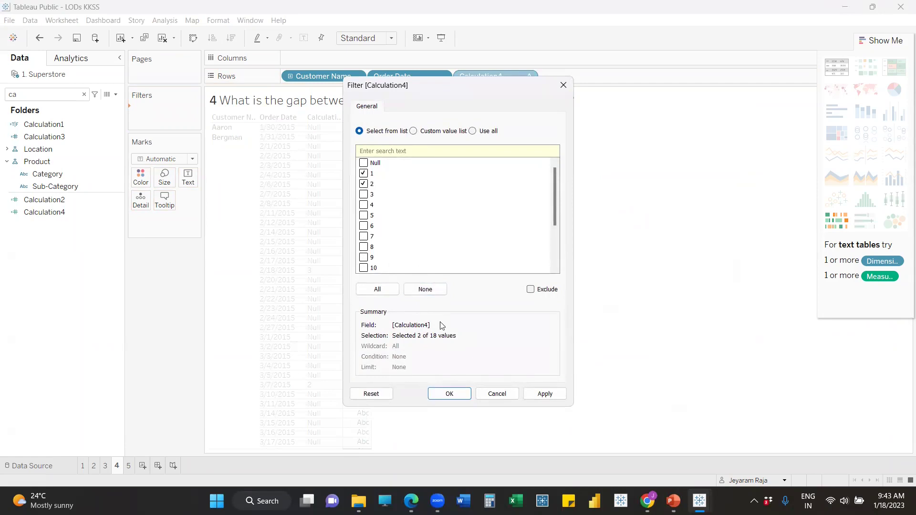
left_click(542, 393)
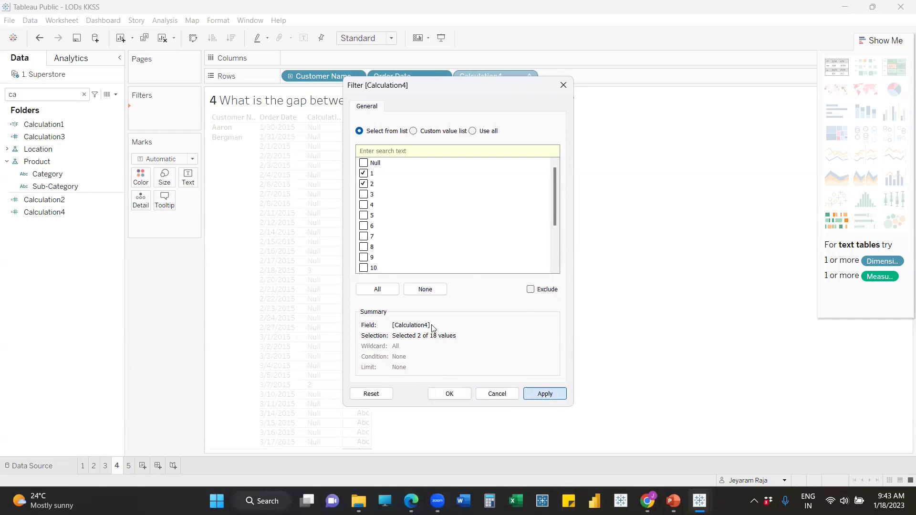
left_click(450, 394)
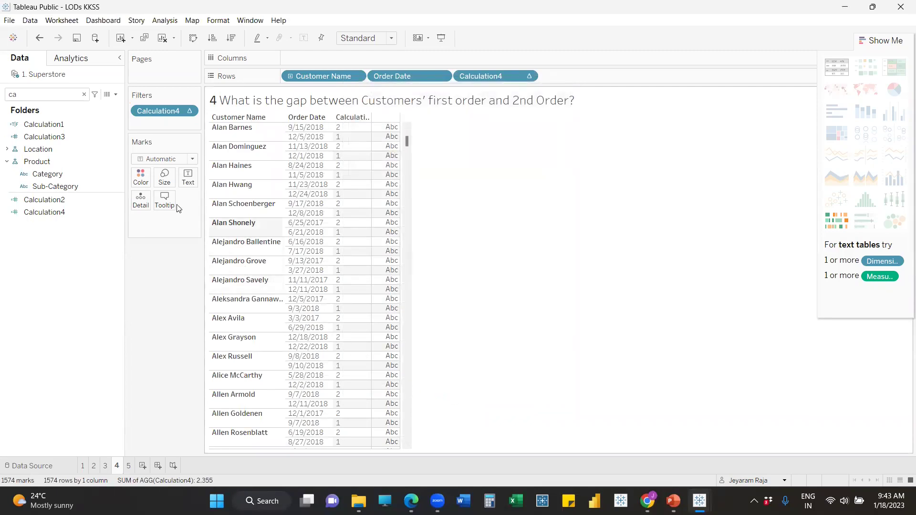
left_click(115, 98)
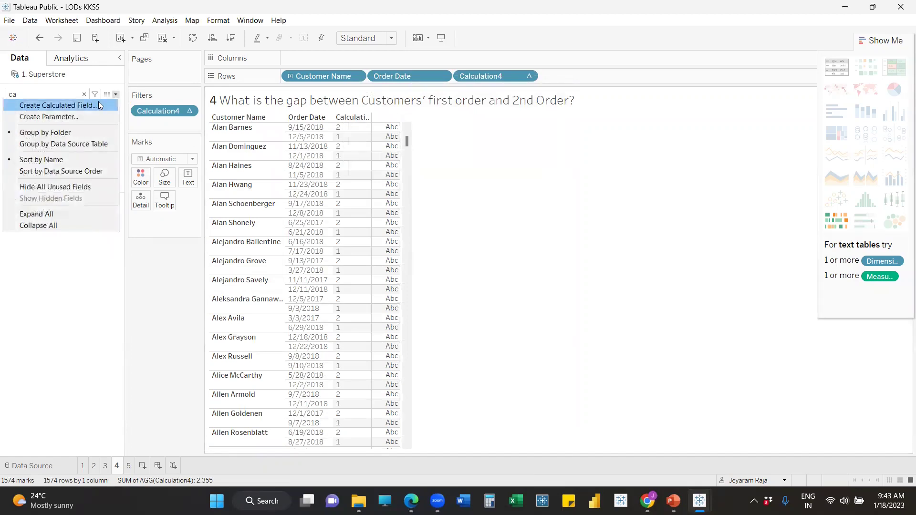
left_click(98, 101)
left_click_drag(531, 217, 597, 207)
left_click(548, 244)
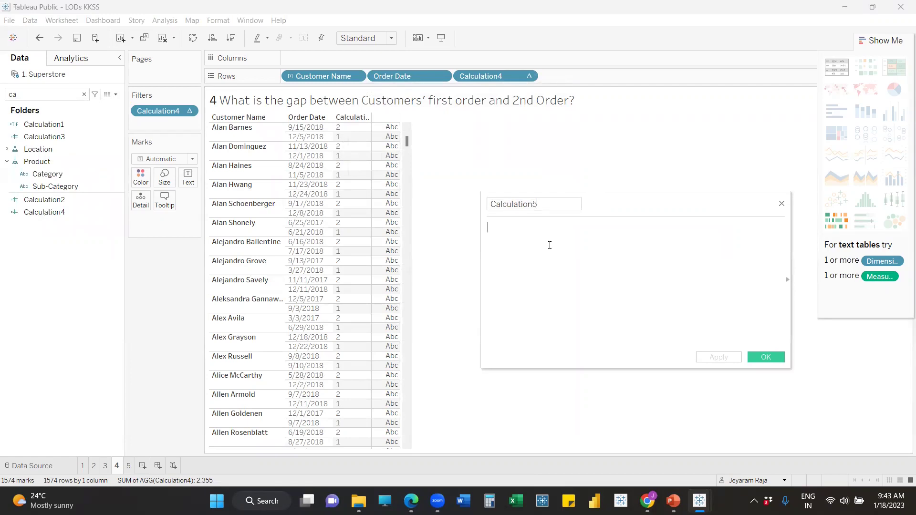
type("o")
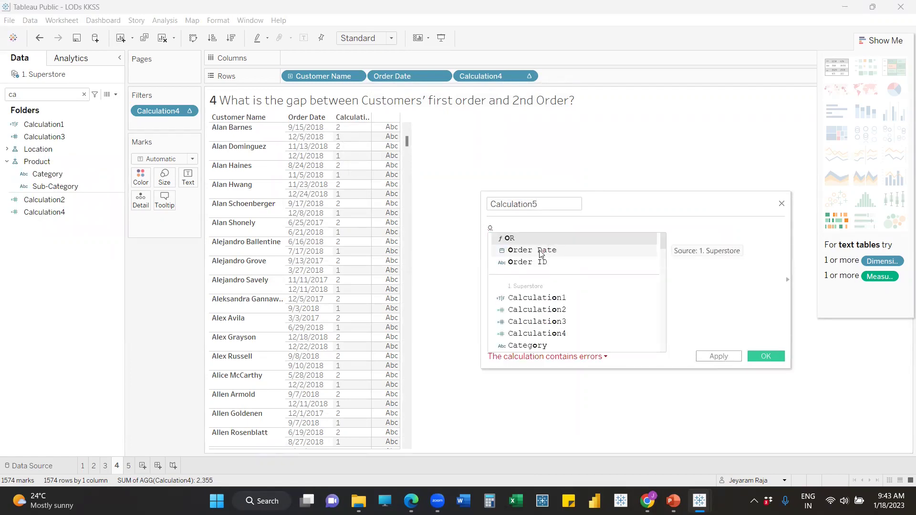
double_click(541, 251)
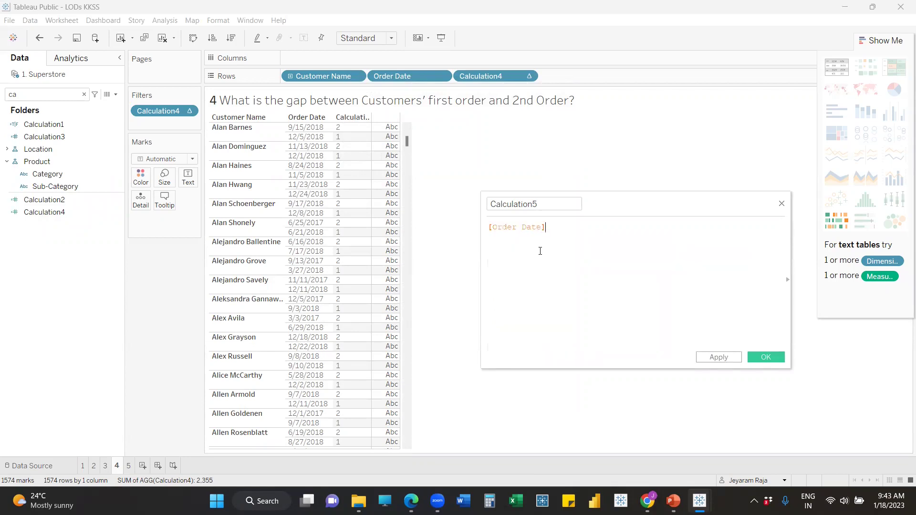
left_click(781, 205)
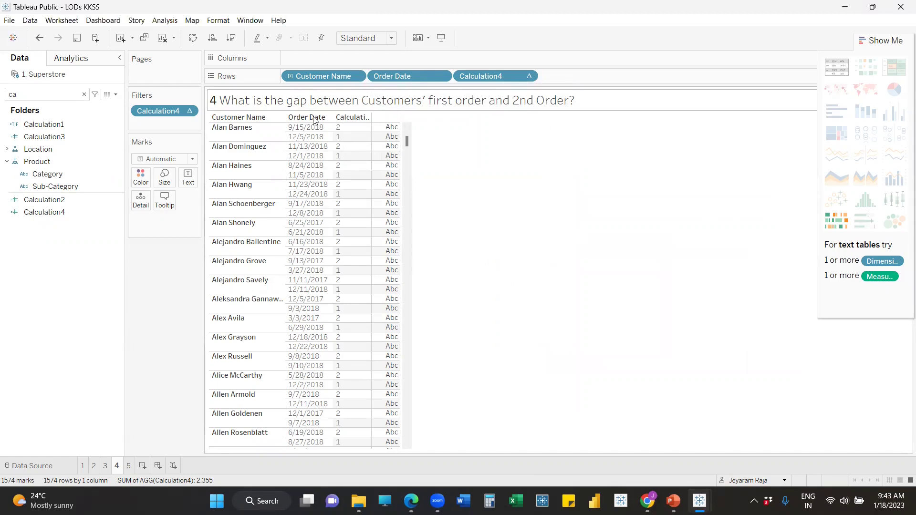
left_click(445, 75)
left_click(405, 72)
left_click_drag(405, 83, 444, 97)
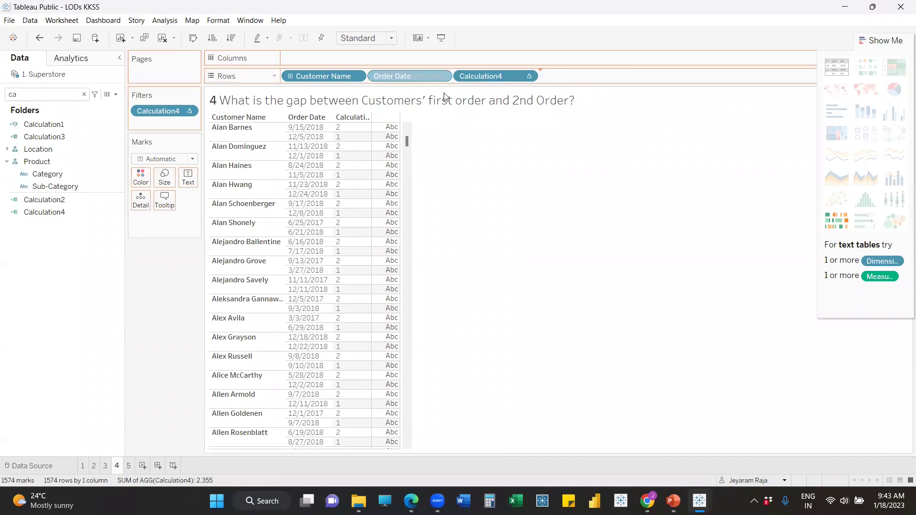
left_click_drag(494, 115, 496, 115)
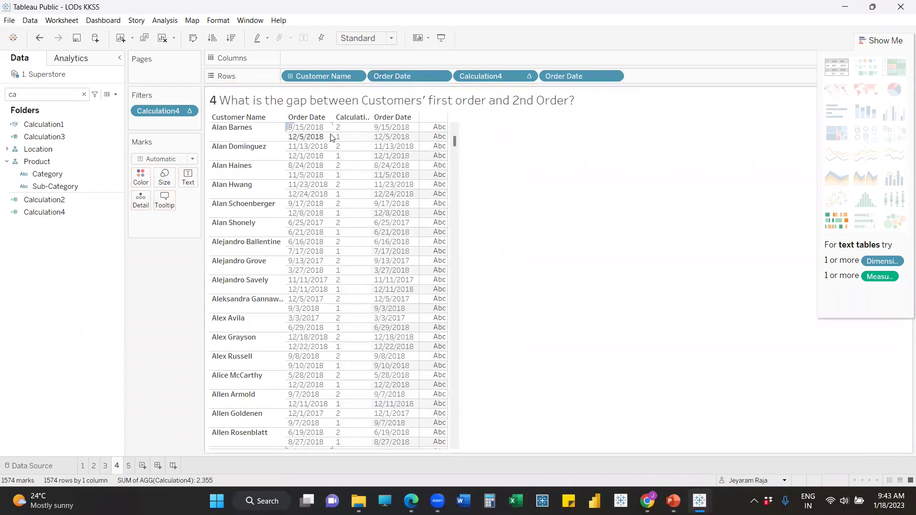
left_click(212, 39)
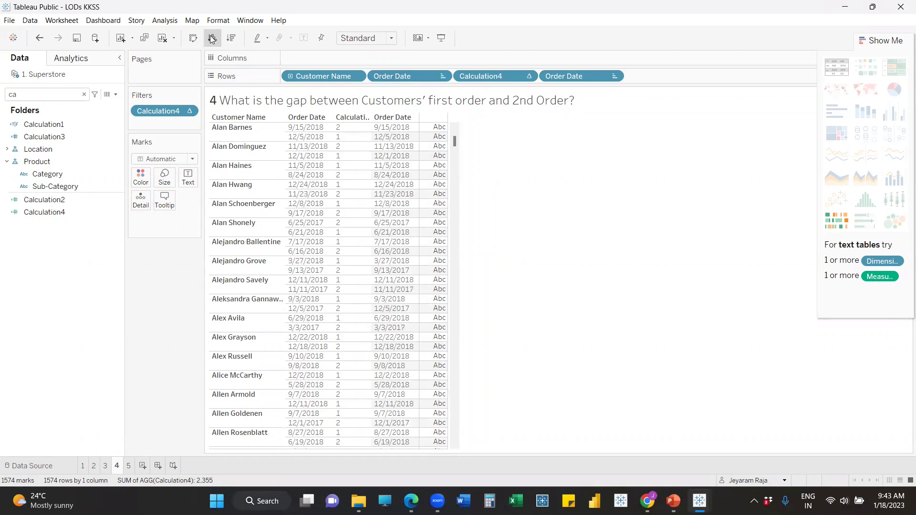
left_click(260, 127)
right_click(261, 127)
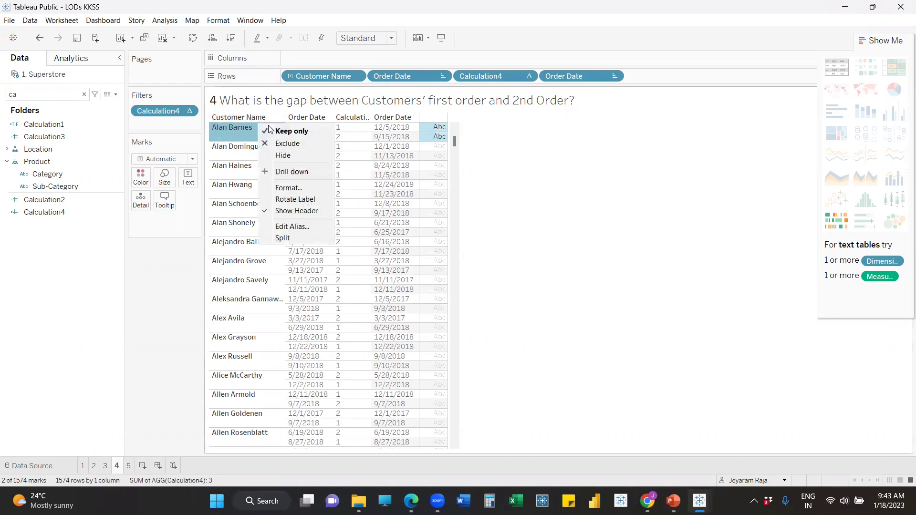
left_click(361, 80)
left_click(358, 78)
left_click(482, 126)
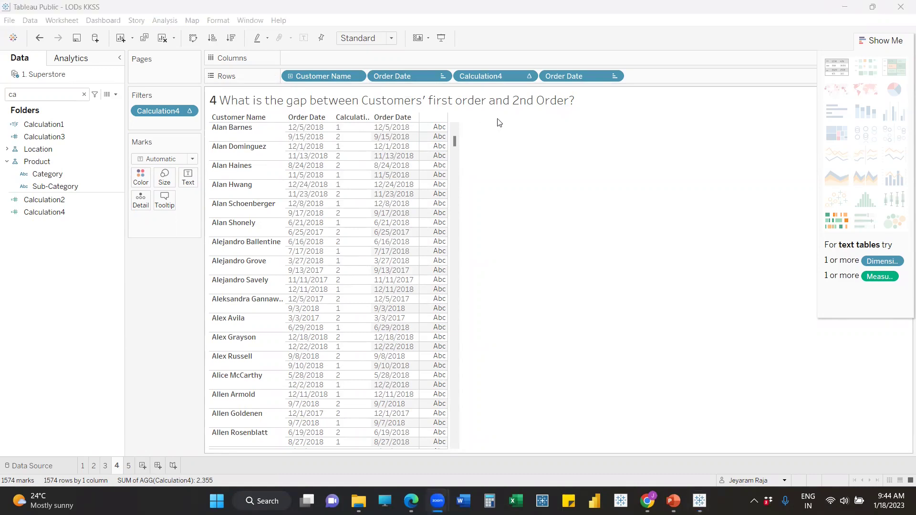
mouse_move(416, 139)
left_click(614, 77)
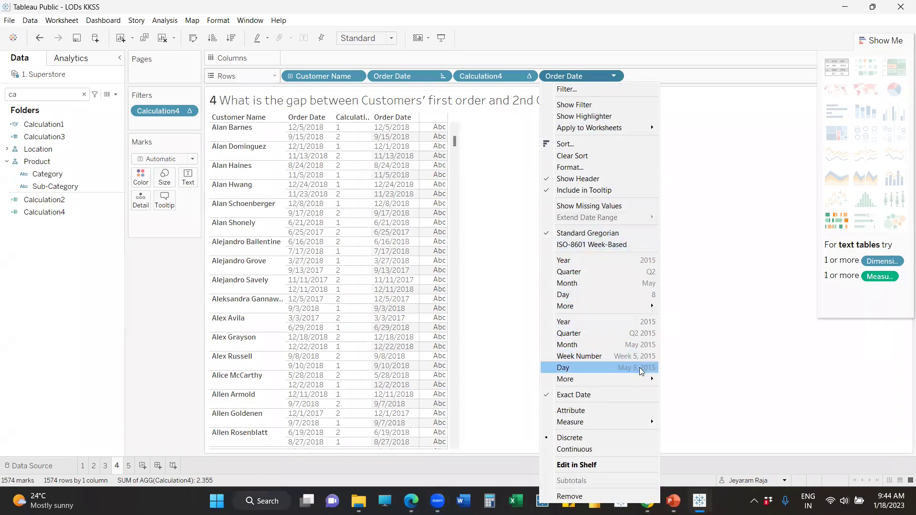
mouse_move(641, 380)
left_click(482, 255)
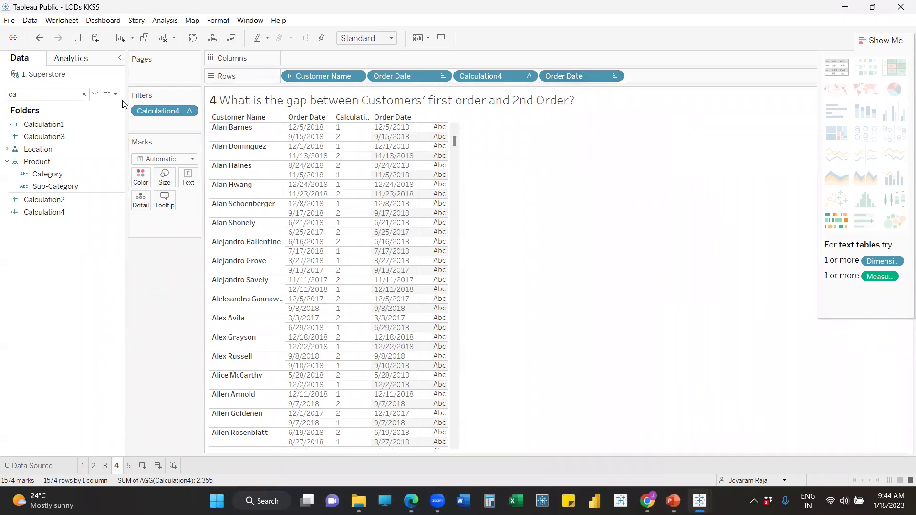
- Create Calculation5 as a LOOKUP of MAX([Order Date]) with an offset
right_click(78, 107)
left_click(137, 125)
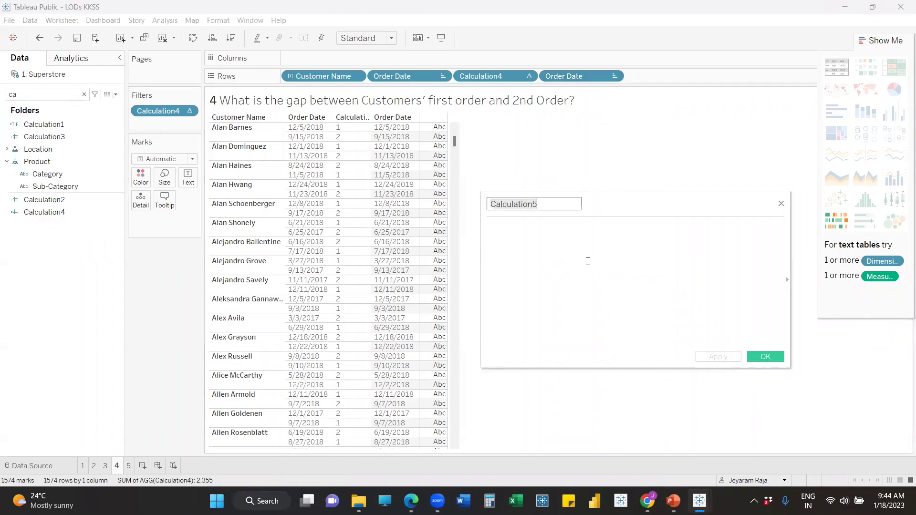
type("lo")
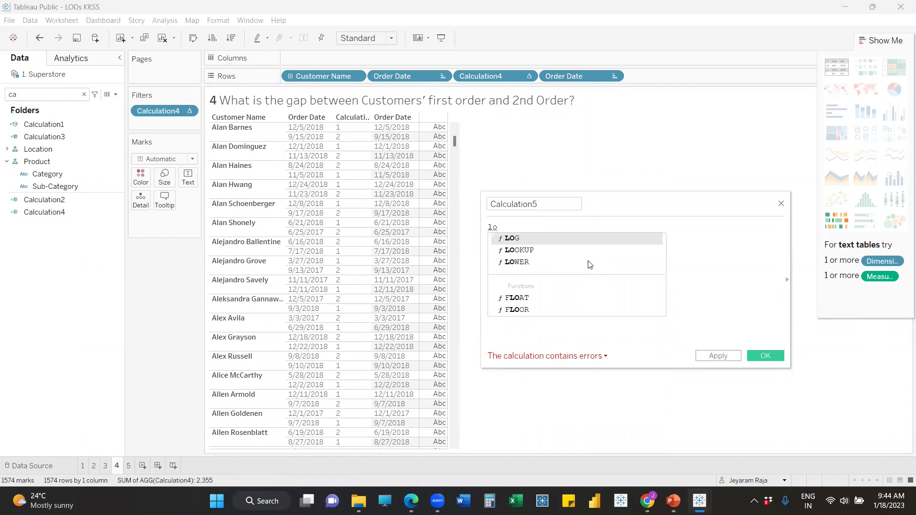
key("Down")
key("Return")
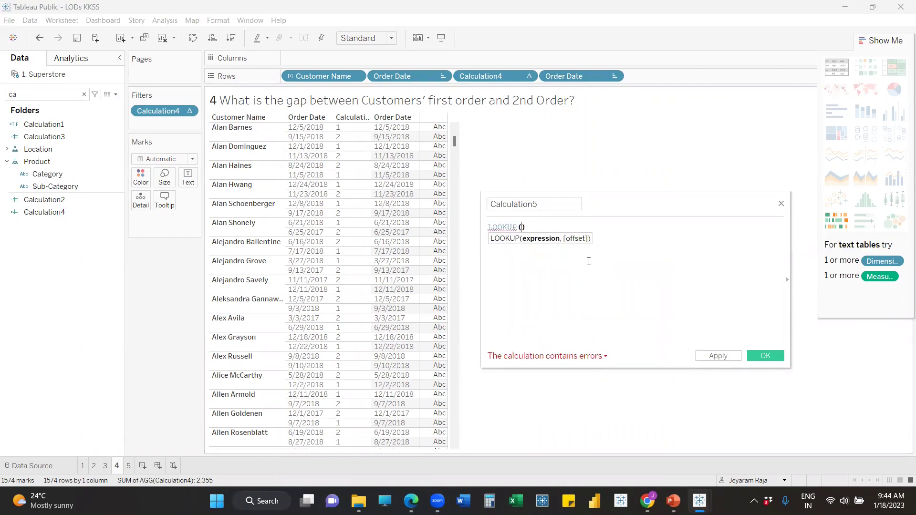
type("ord")
key("Return")
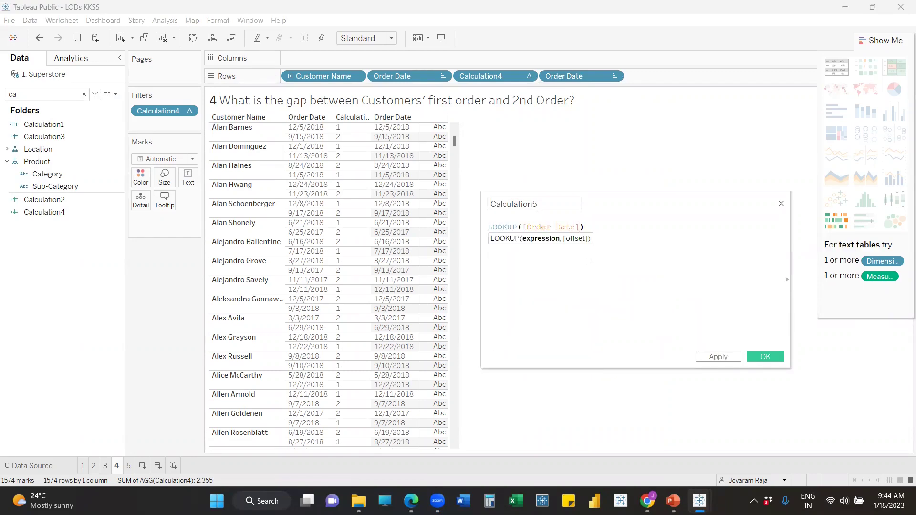
type(",")
type("1")
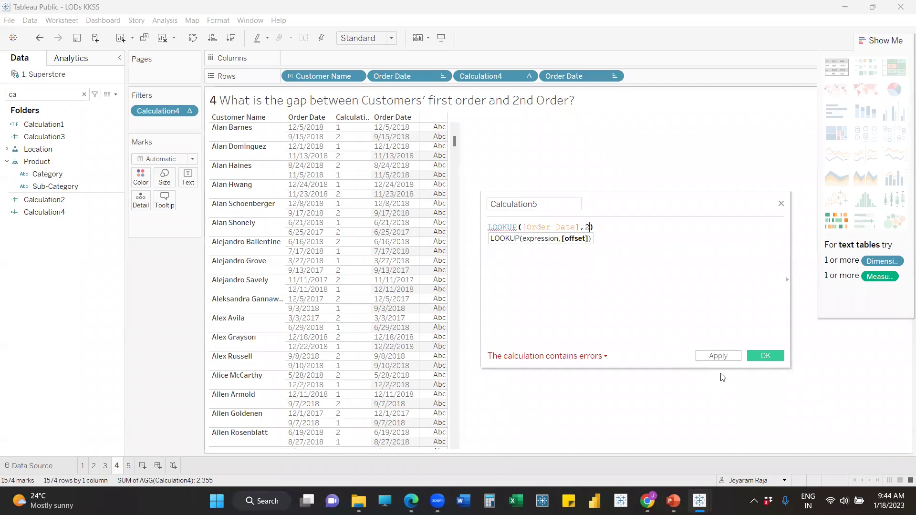
left_click(523, 228)
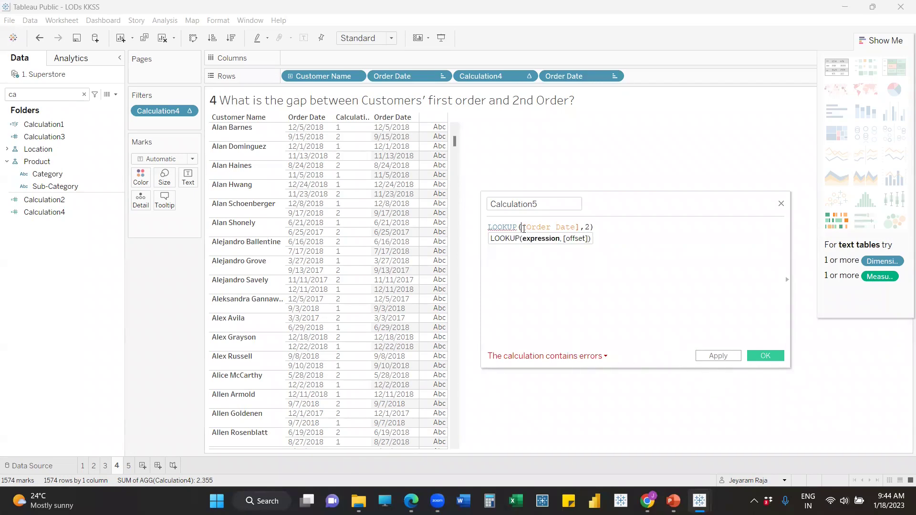
type("max(")
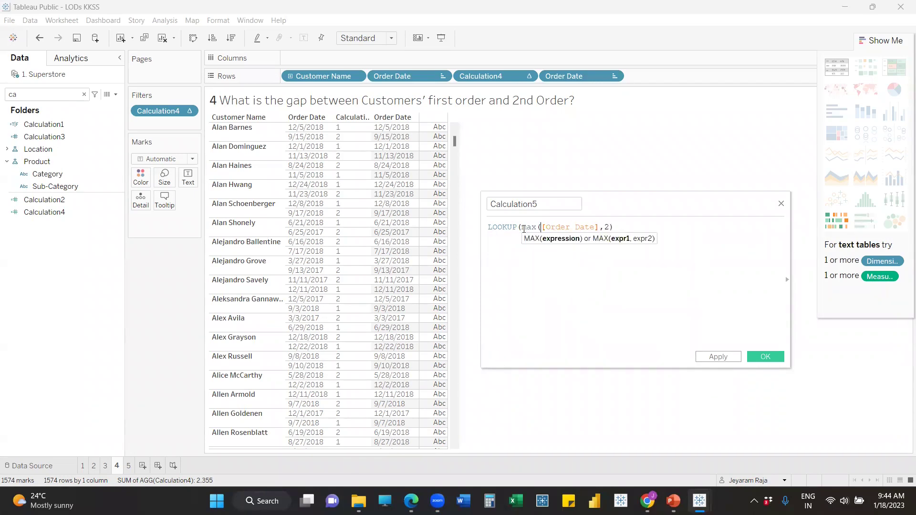
key("Right")
key("Right")
key("Right")
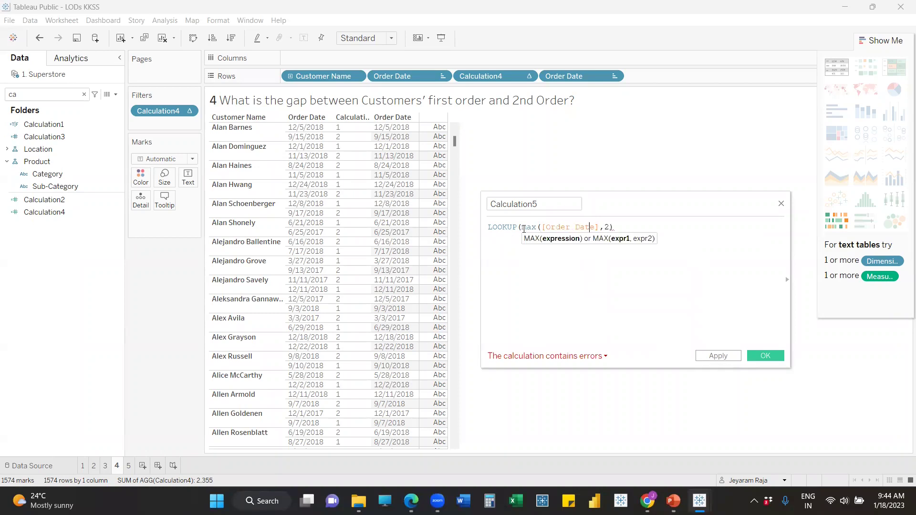
type(")")
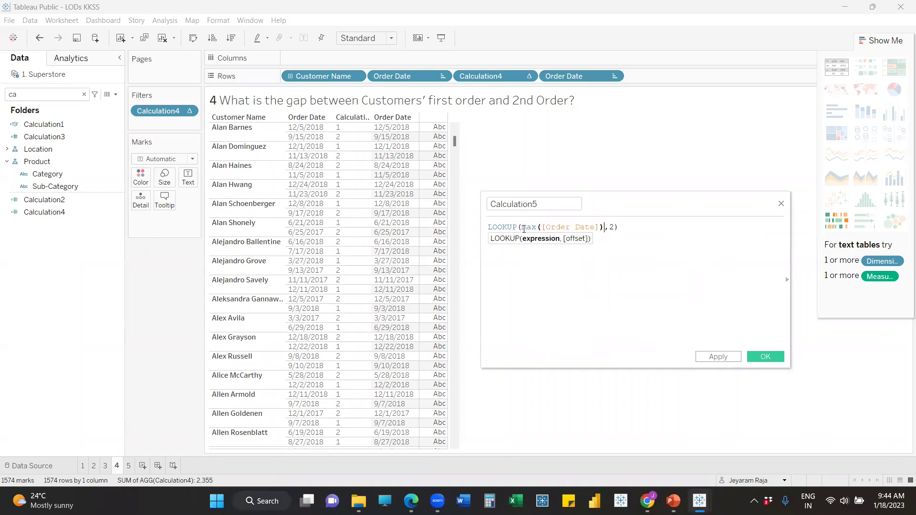
left_click(711, 361)
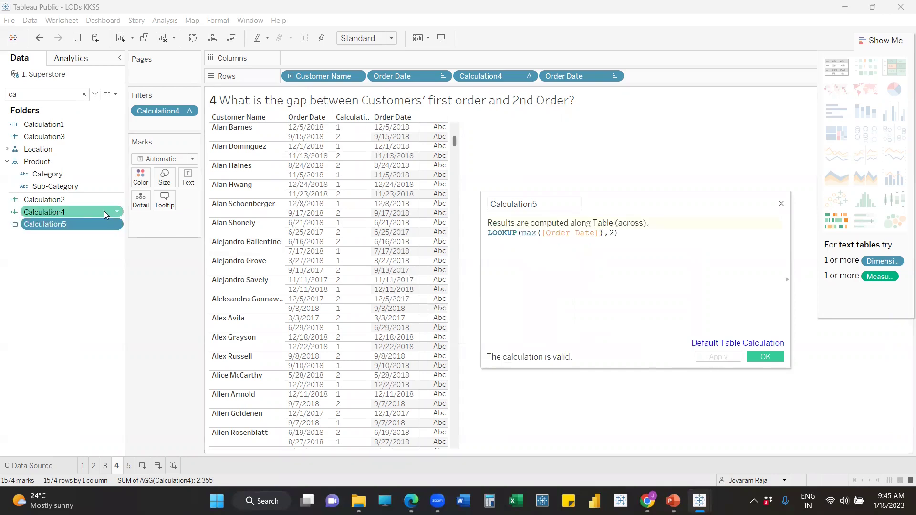
- Add Calculation5 to Rows and compute it along Order Date only, excluding Customer Name
left_click_drag(44, 224, 704, 73)
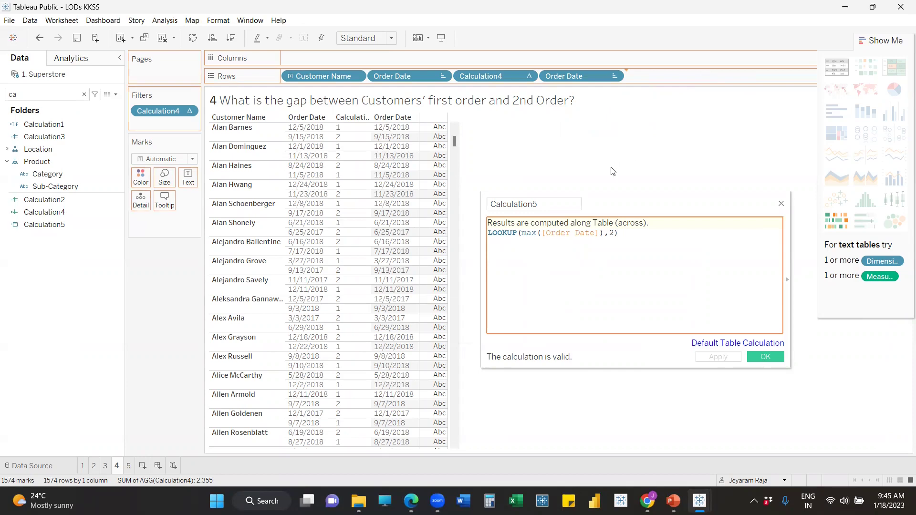
left_click(563, 204)
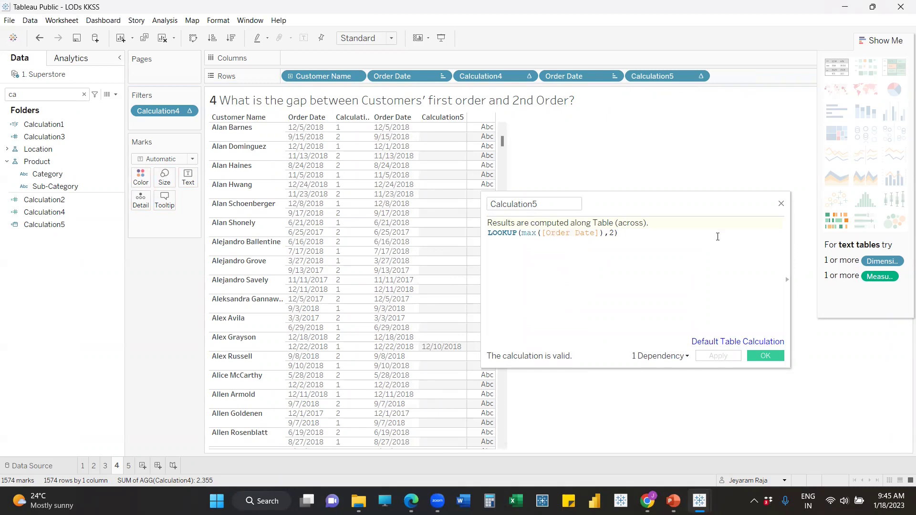
left_click(699, 76)
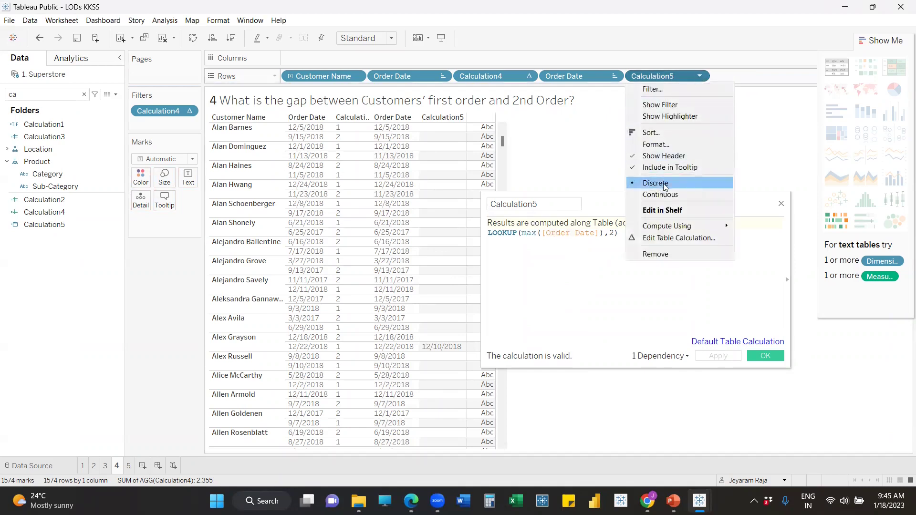
left_click(679, 238)
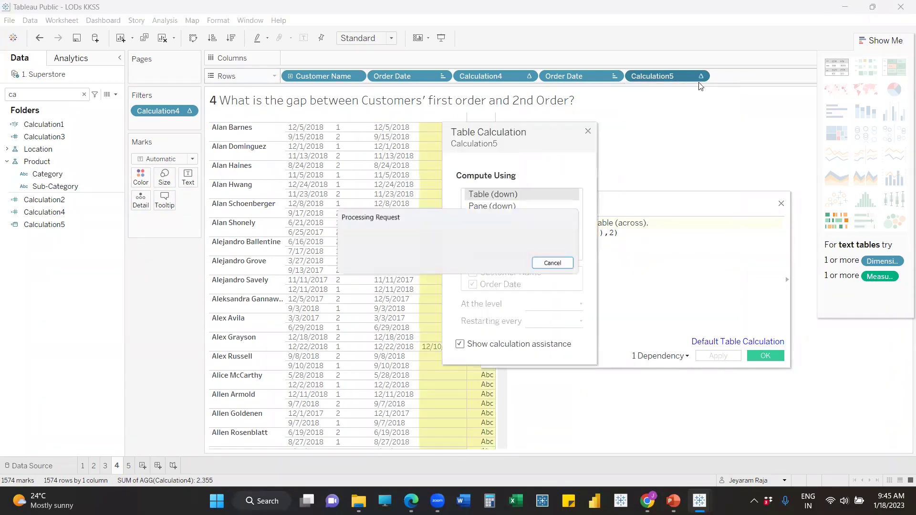
left_click(517, 255)
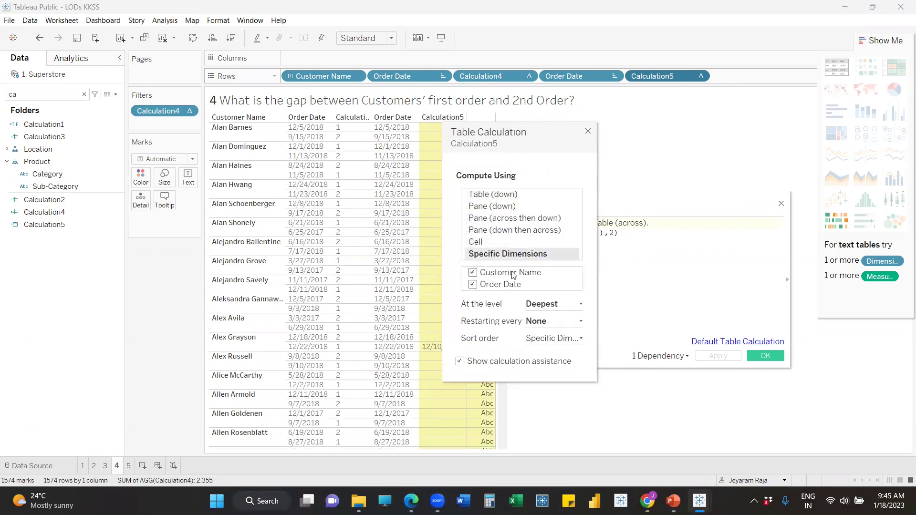
left_click(473, 273)
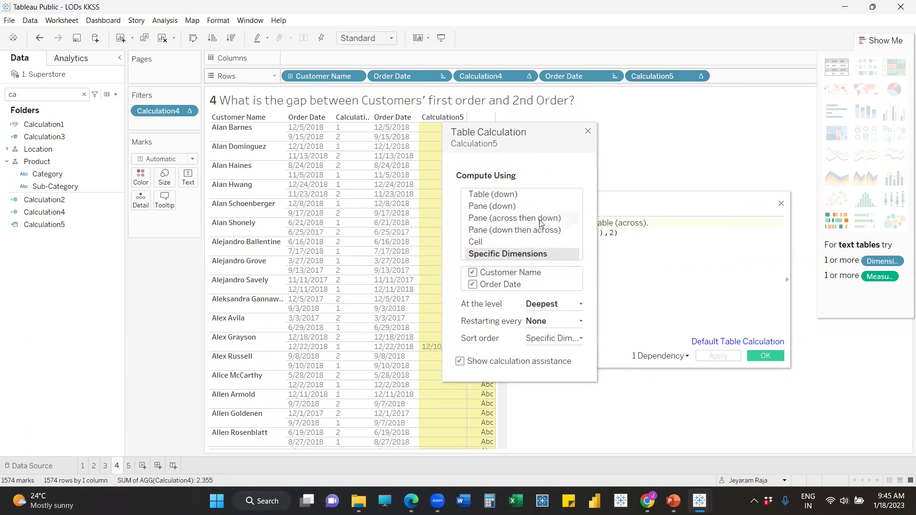
left_click(472, 272)
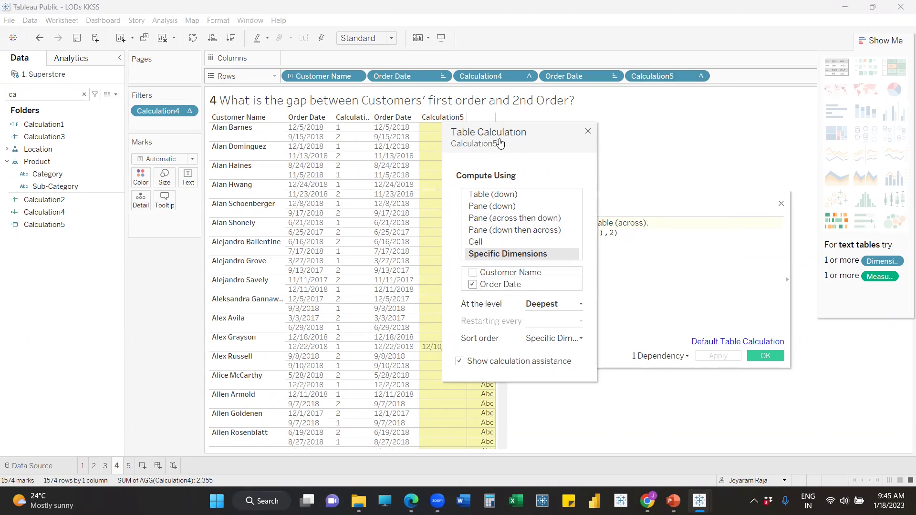
left_click_drag(558, 134, 612, 134)
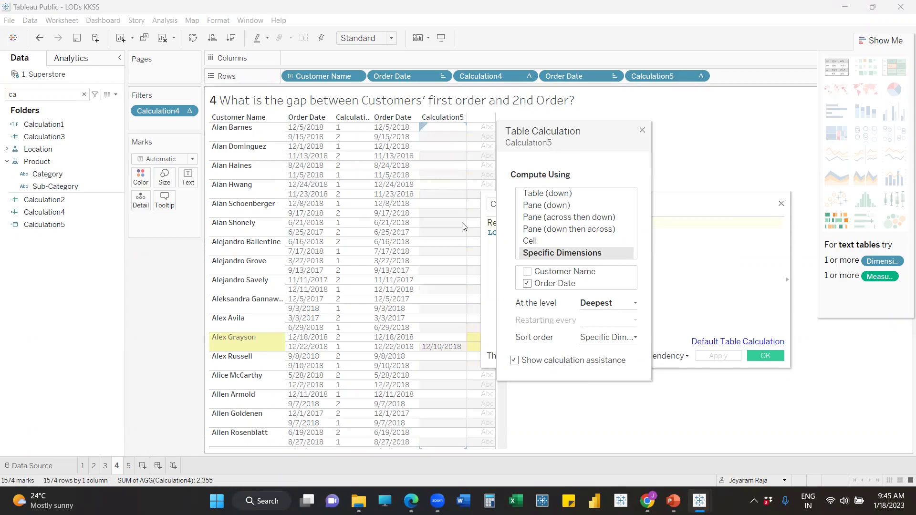
left_click_drag(569, 130, 683, 138)
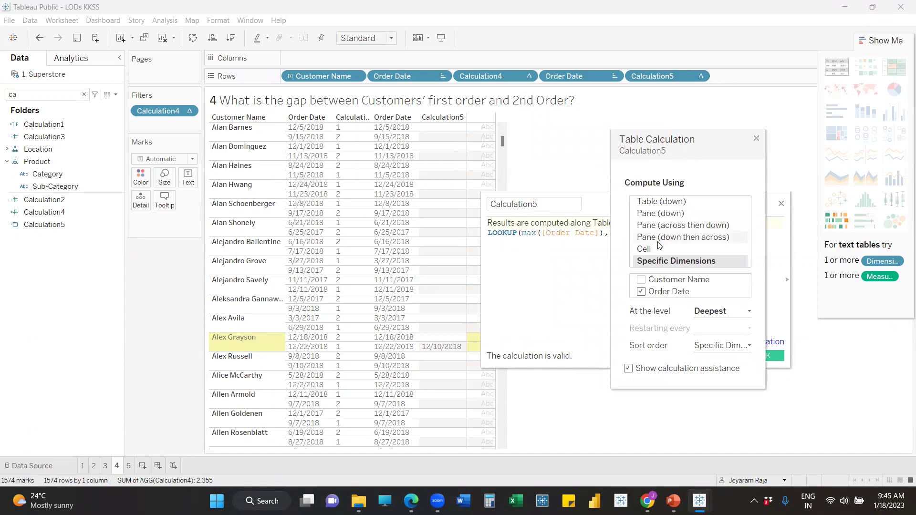
left_click_drag(663, 143, 766, 139)
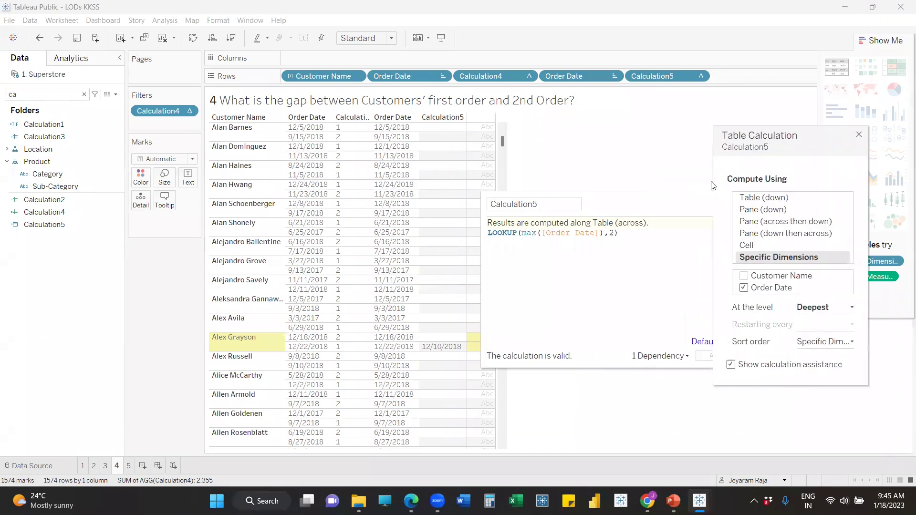
- Change Calculation5's lookup offset to 1 so it shows the next order date
left_click(614, 234)
key("BackSpace")
type("1")
left_click(718, 357)
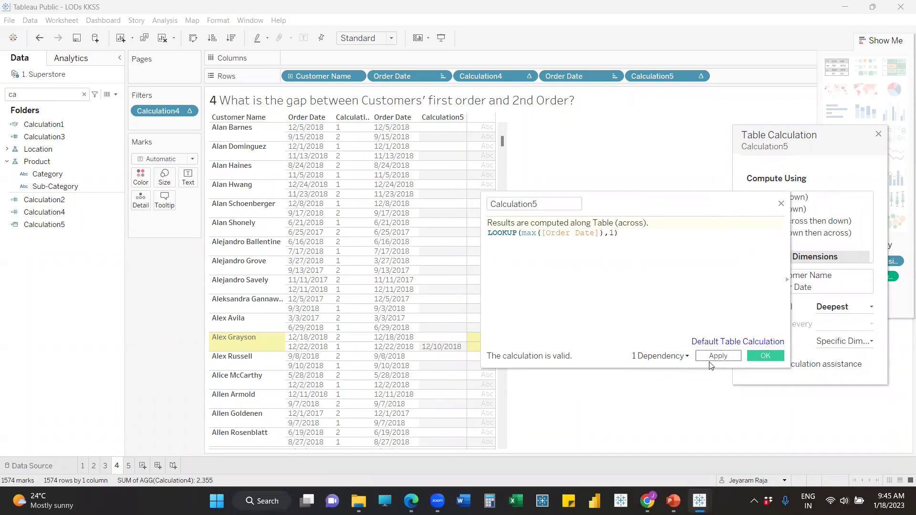
left_click(716, 357)
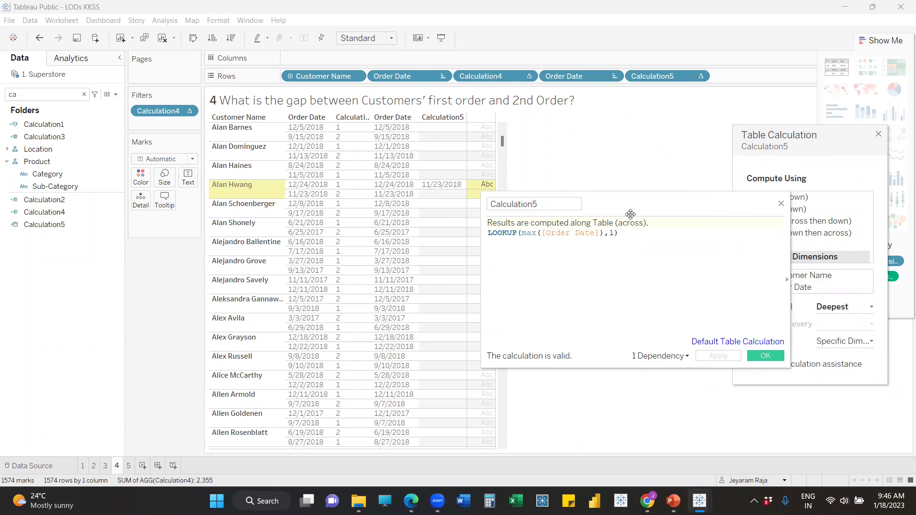
left_click_drag(630, 213, 636, 248)
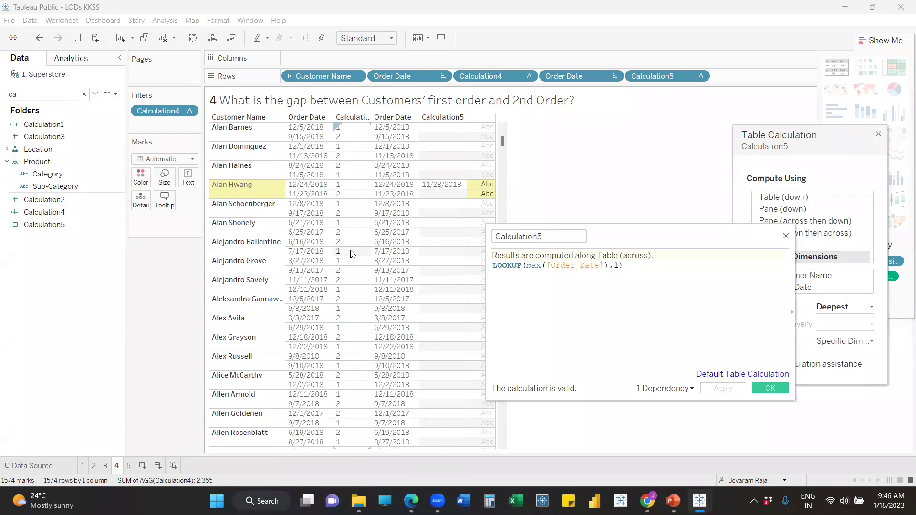
double_click(535, 265)
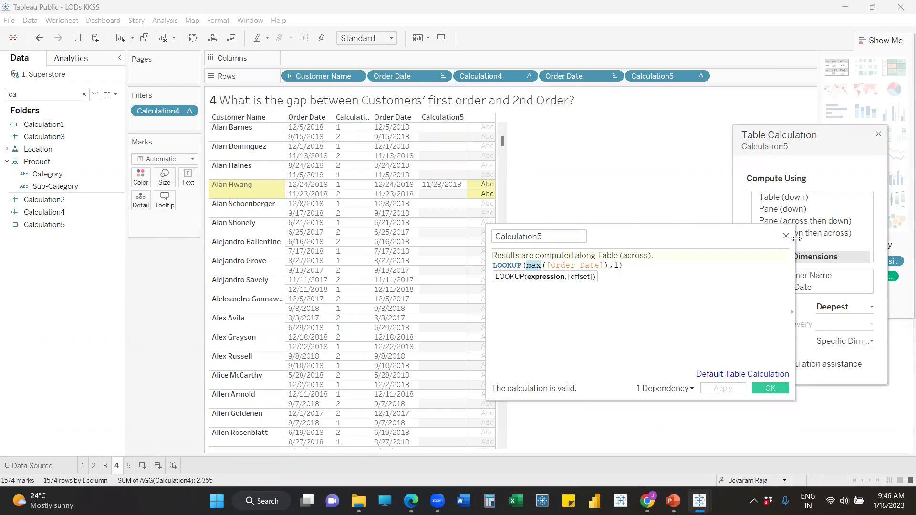
key("Escape")
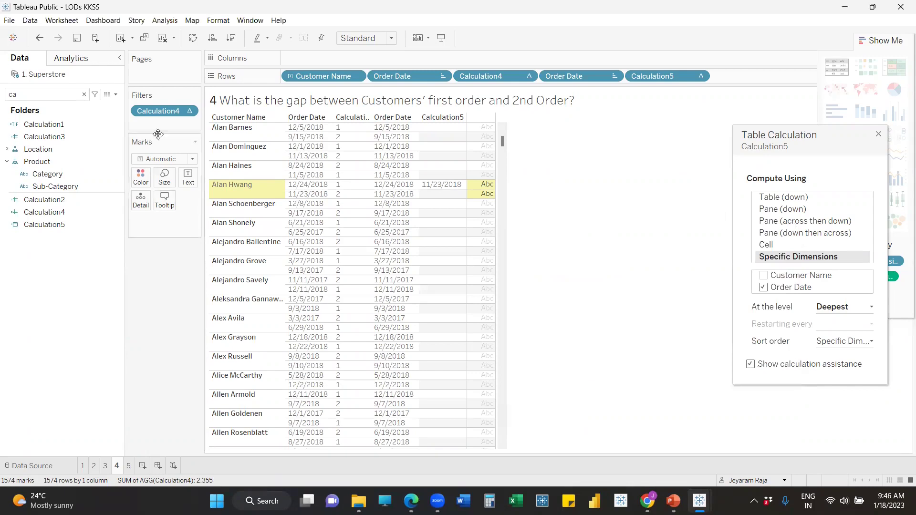
- Start a new Calculation6 formula with YEAR([Order Date])
left_click(115, 94)
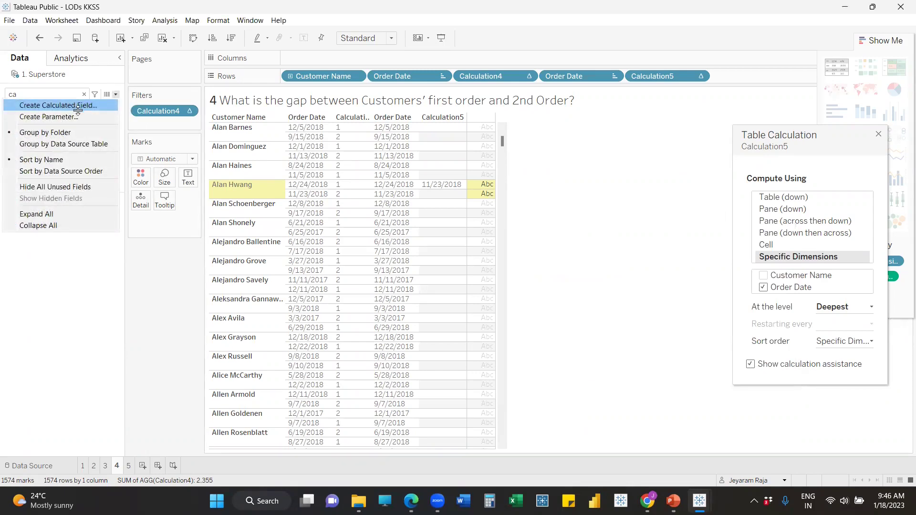
left_click(76, 106)
left_click(516, 270)
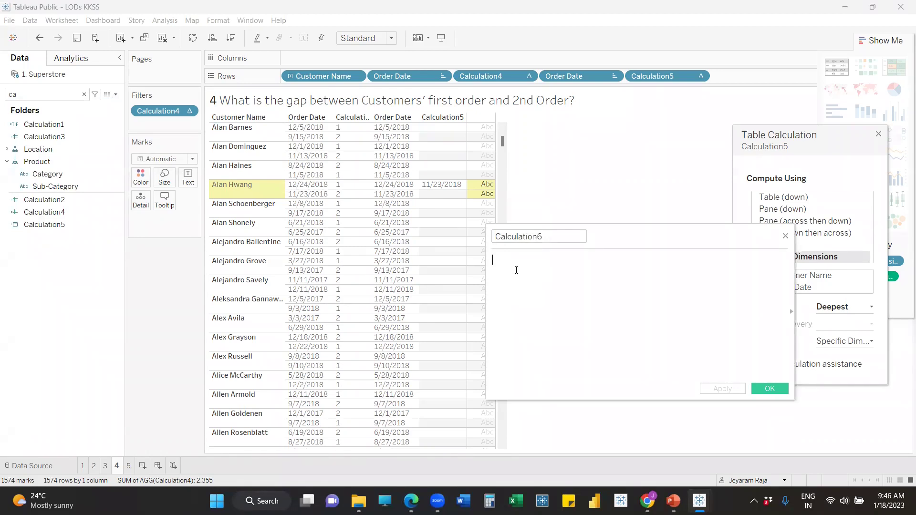
type("ye")
key("Return")
type("or")
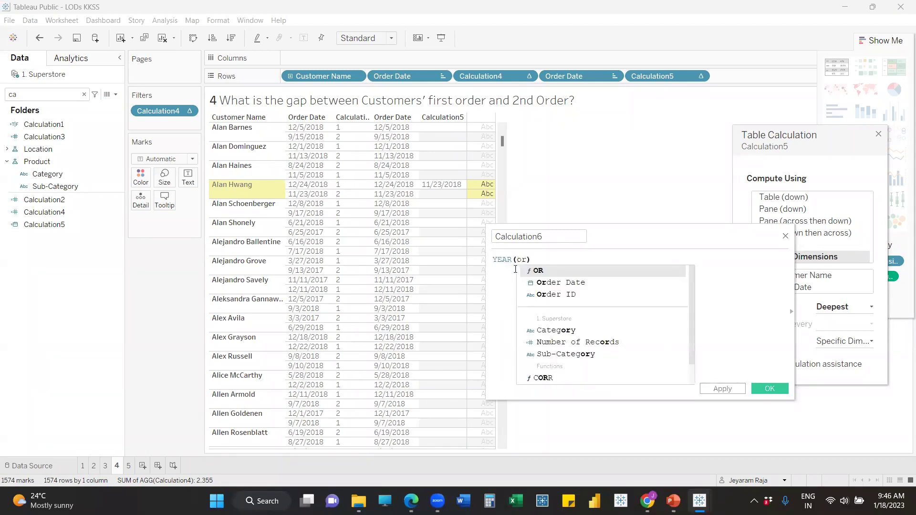
key("Down")
key("Return")
- Add a multiplier and month term so Calculation6 turns dates into numbers like 20150307
type("*10000")
key("BackSpace")
key("BackSpace")
type("+mon")
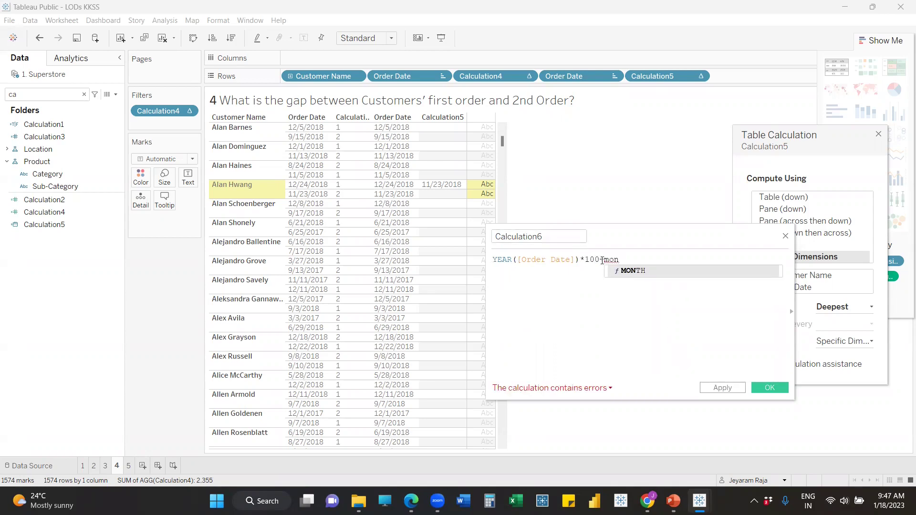
left_click(600, 260)
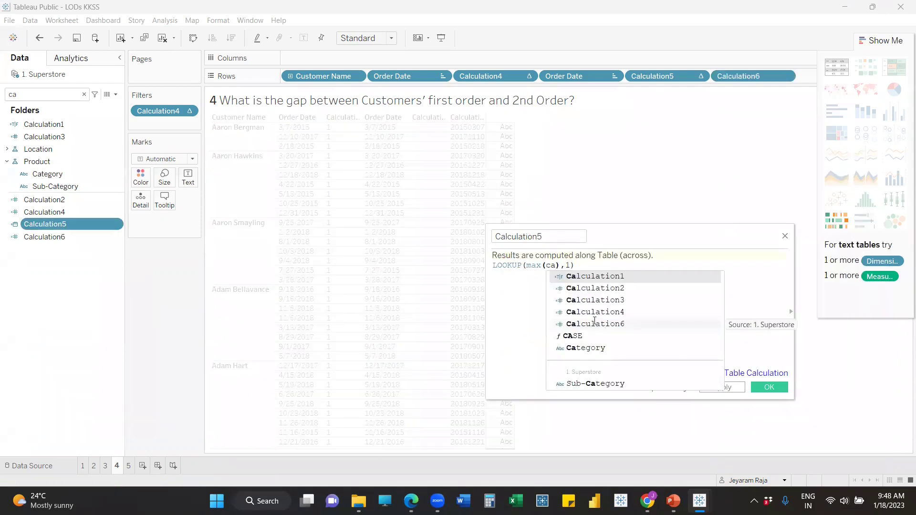
key("Return")
- Replace Calculation5's formula with WINDOW_MAX(AVG([Calculation6]))
double_click(535, 266)
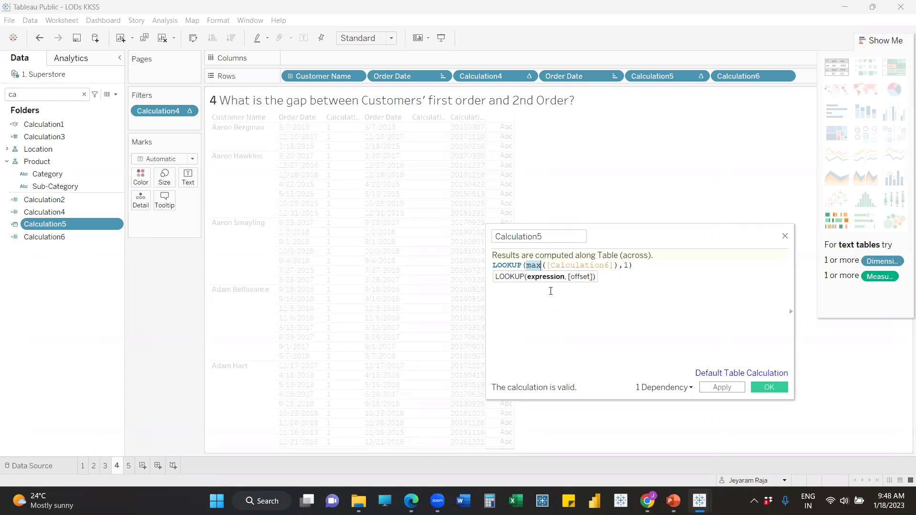
key("ctrl+a")
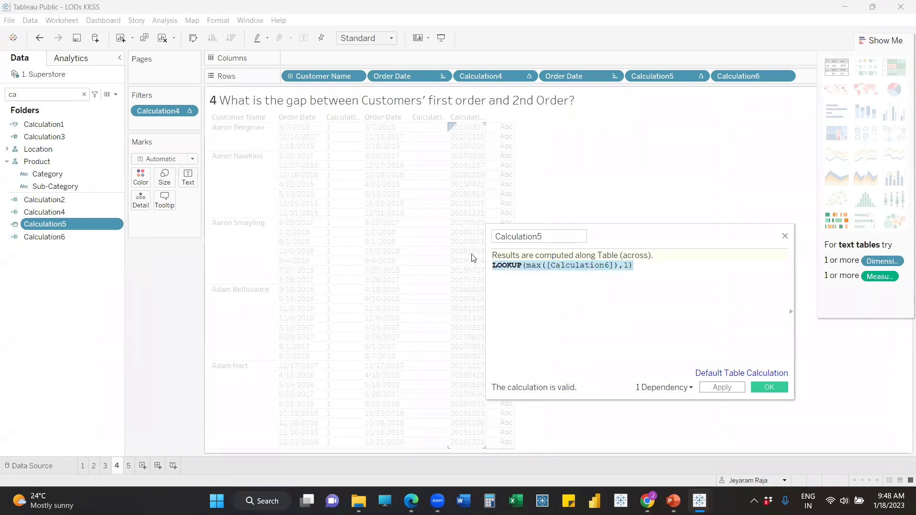
type("win")
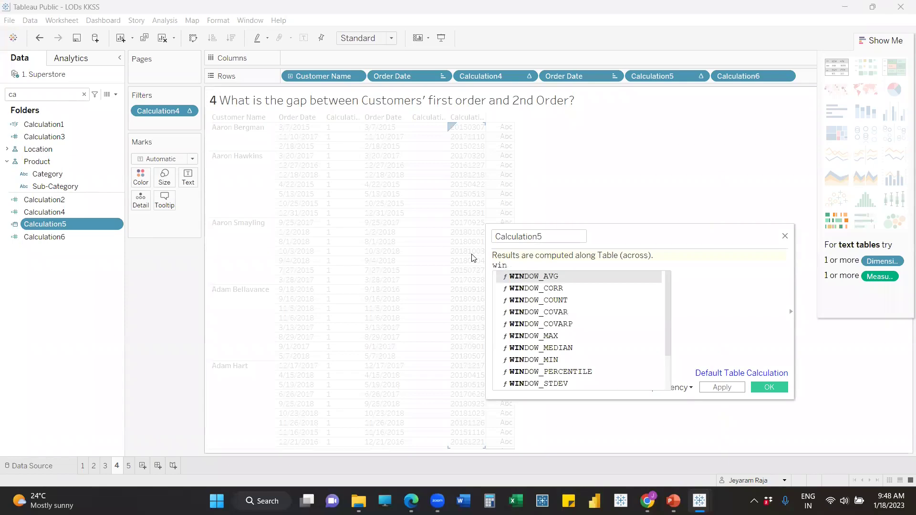
key("Down")
key("Down")
key("Down")
key("Down")
key("Down")
key("Return")
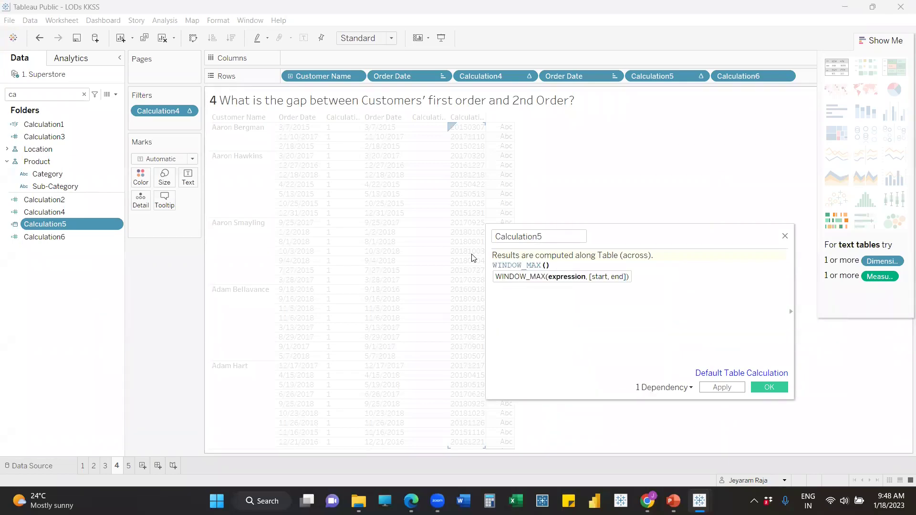
type("ord")
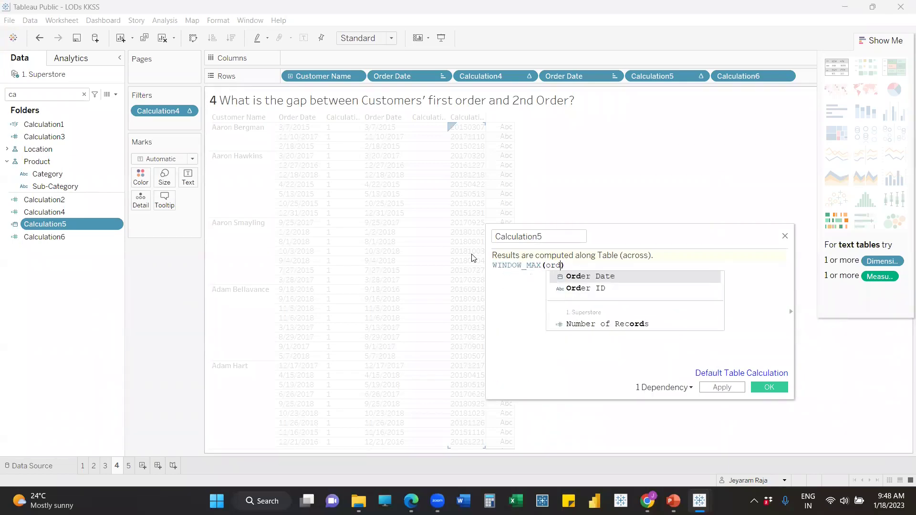
key("Return")
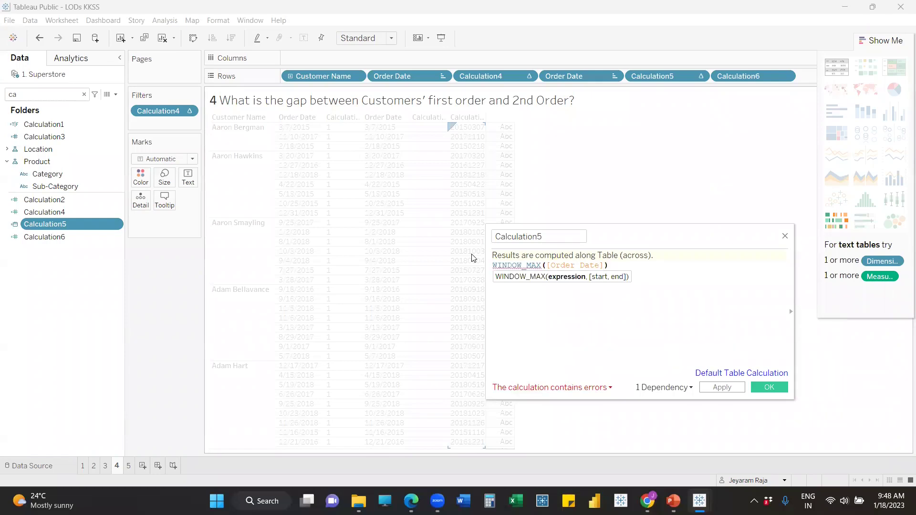
key("Right")
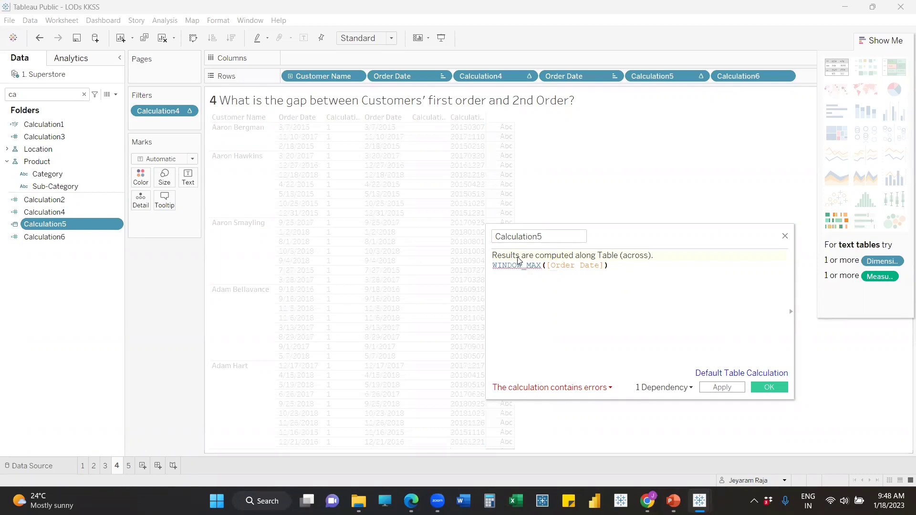
mouse_move(526, 265)
double_click(564, 266)
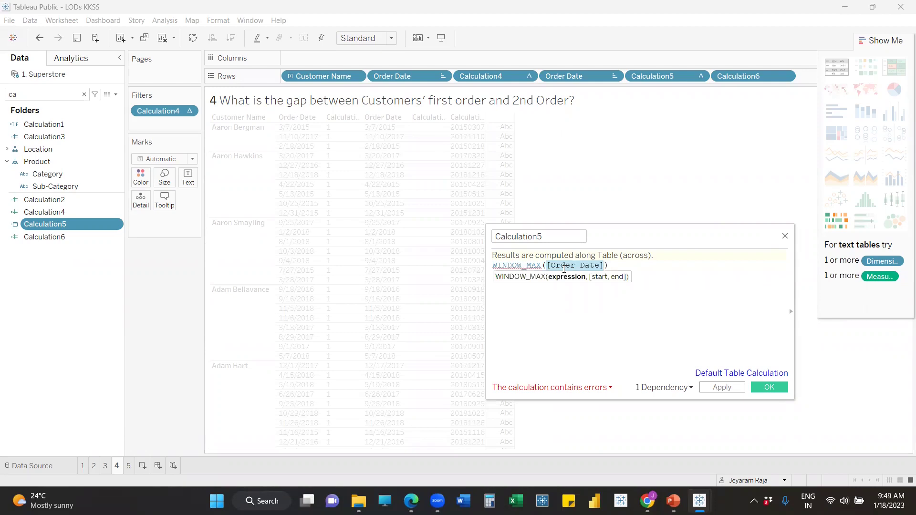
type("AVG(")
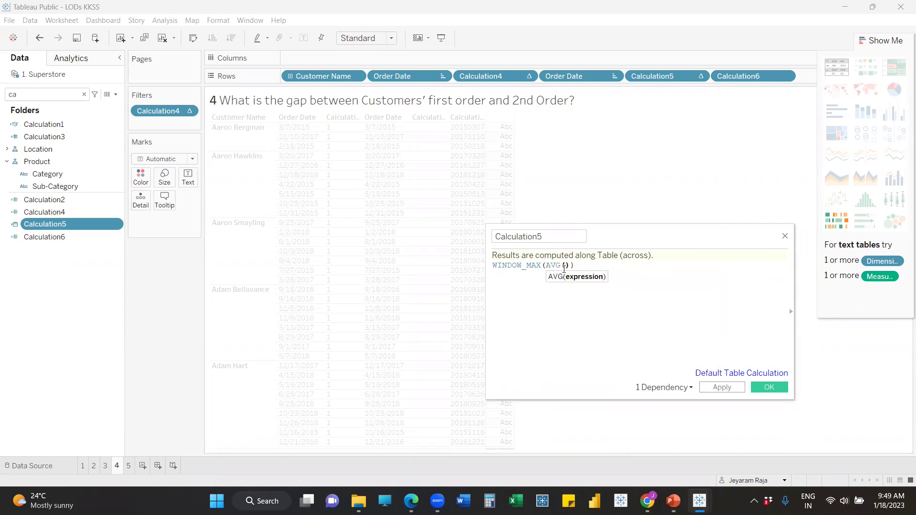
type("cal")
key("Down")
key("Down")
key("Down")
key("Down")
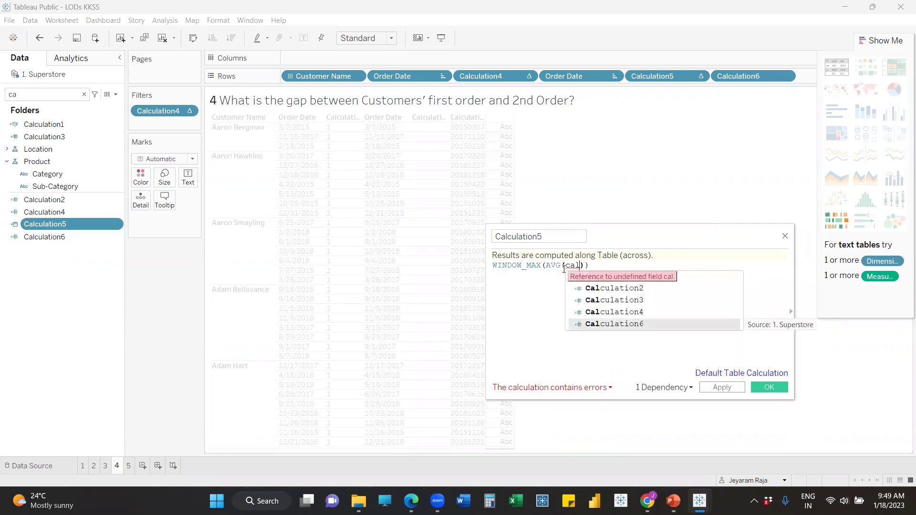
key("Return")
- Subtract WINDOW_MIN(AVG([Calculation6])) and save Calculation5
key("End")
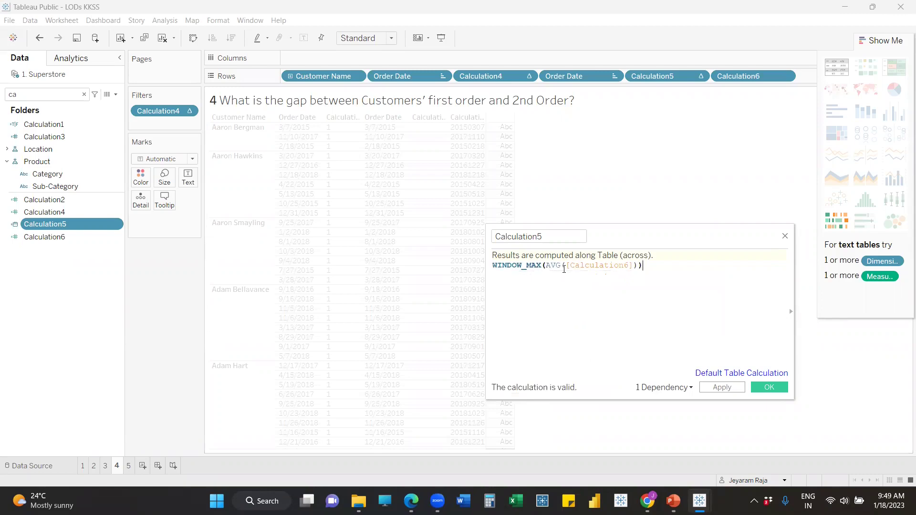
type("-win")
key("Down")
key("Down")
key("Down")
key("Down")
key("Down")
key("Down")
key("Down")
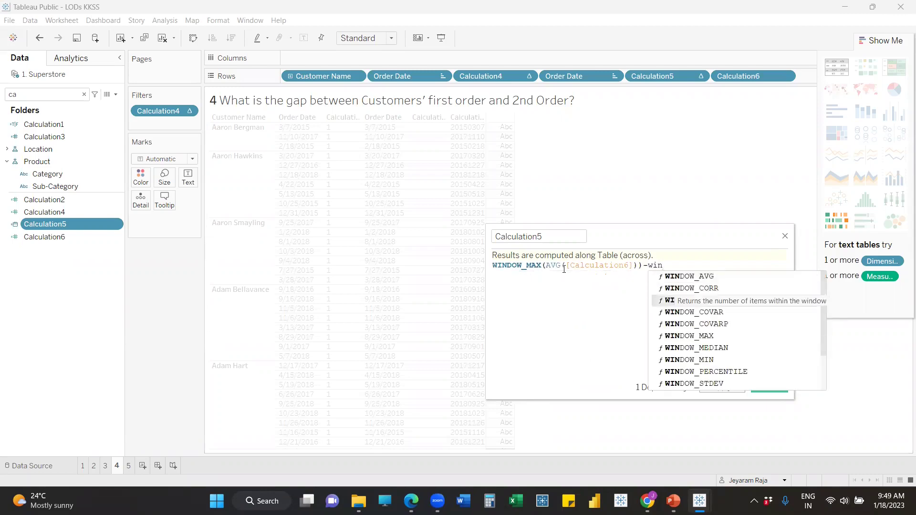
key("Return")
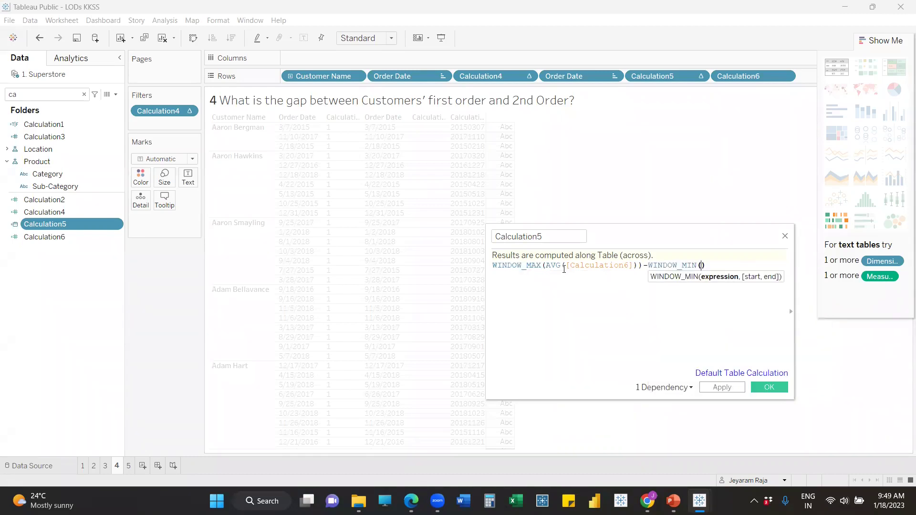
type("a")
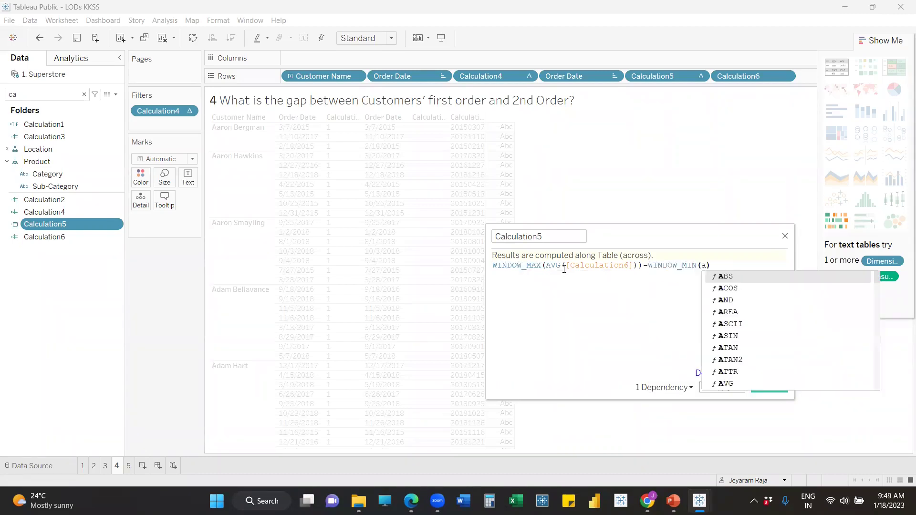
type("c")
key("BackSpace")
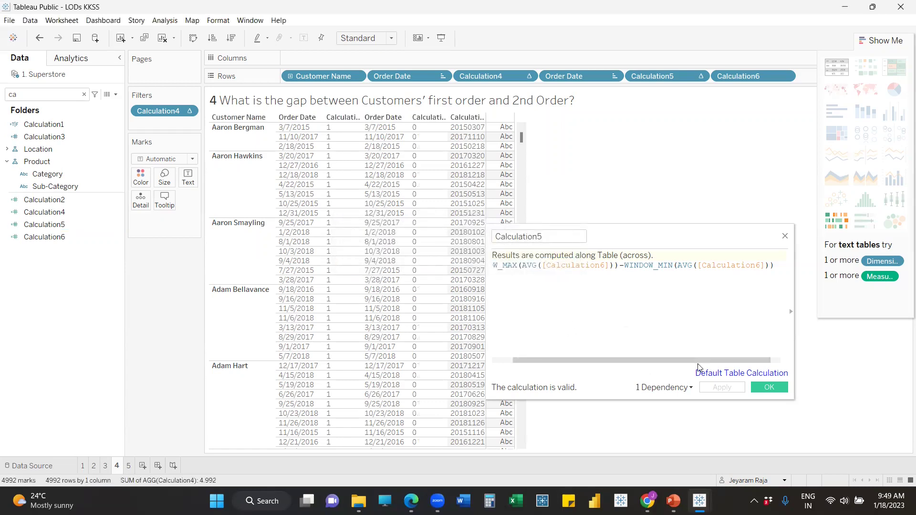
left_click(771, 389)
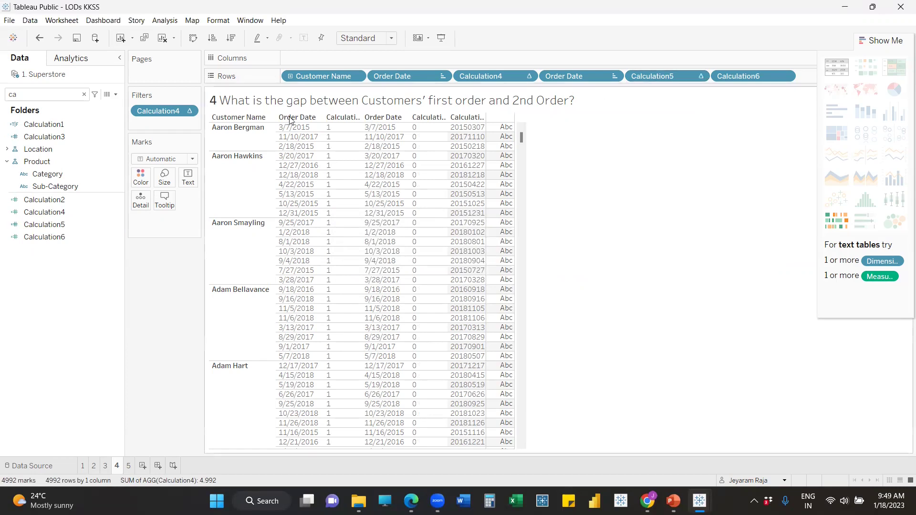
- Review the Calculation4 filter's table calculation along Order Date and Calculation6, cancelling the rebuild
left_click(193, 110)
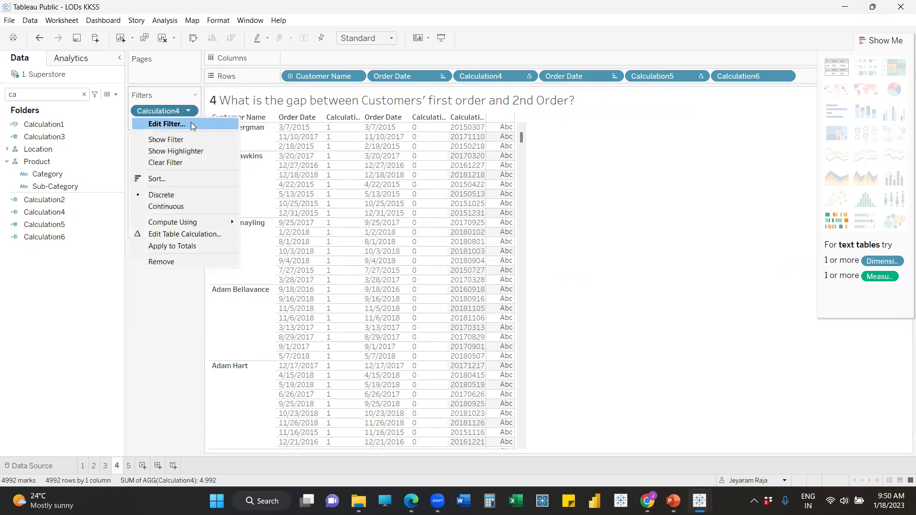
left_click(193, 124)
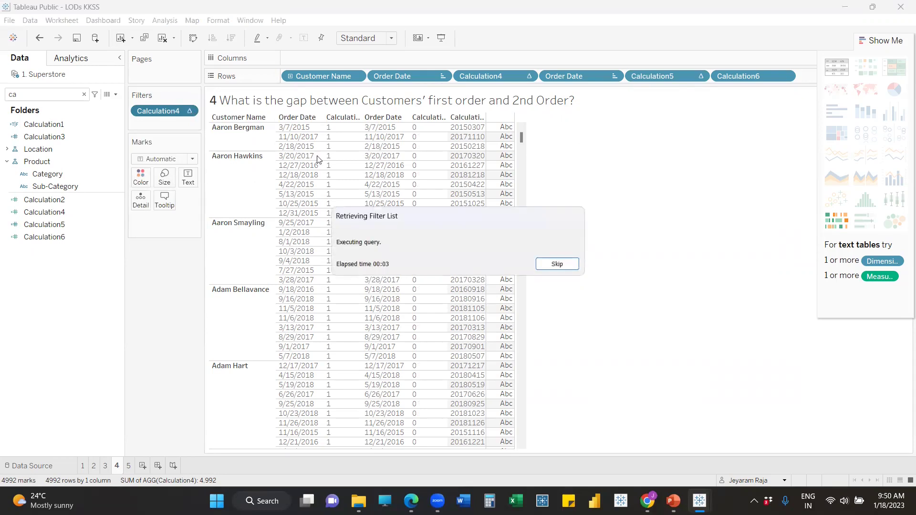
left_click(557, 264)
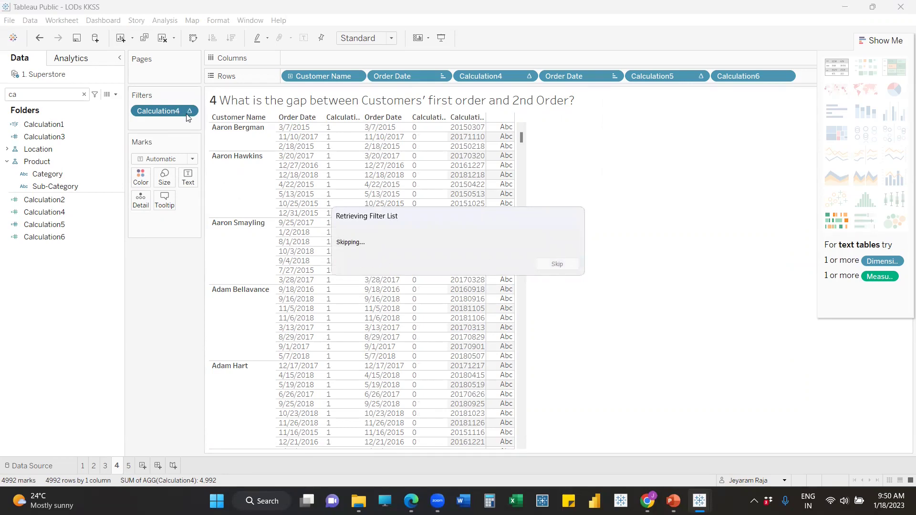
left_click(564, 90)
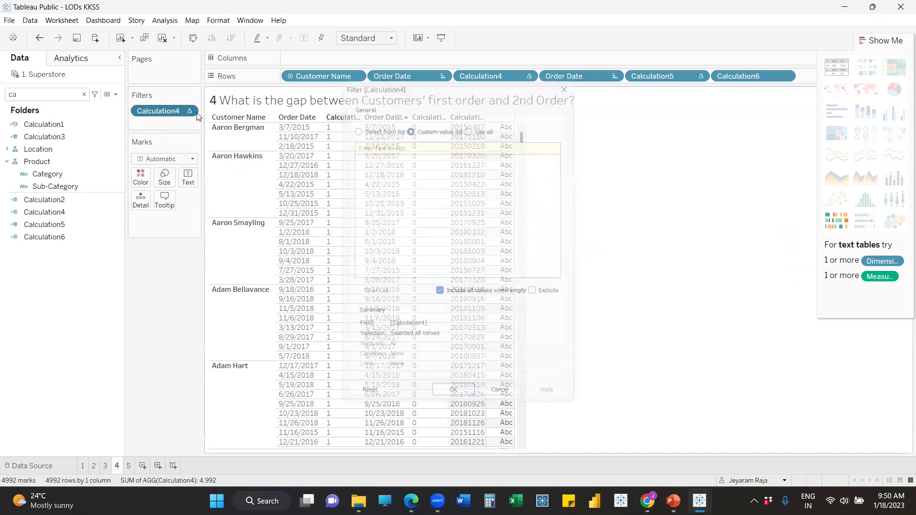
left_click(196, 113)
left_click(185, 234)
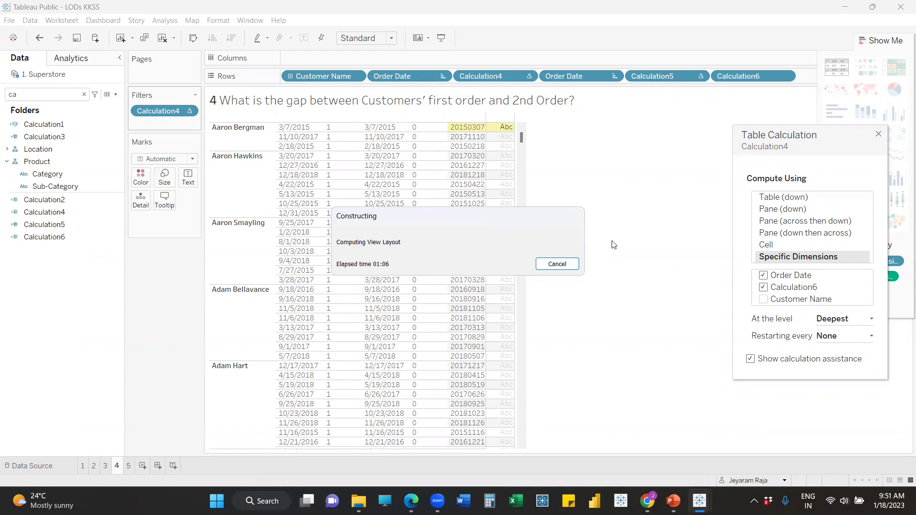
left_click(557, 264)
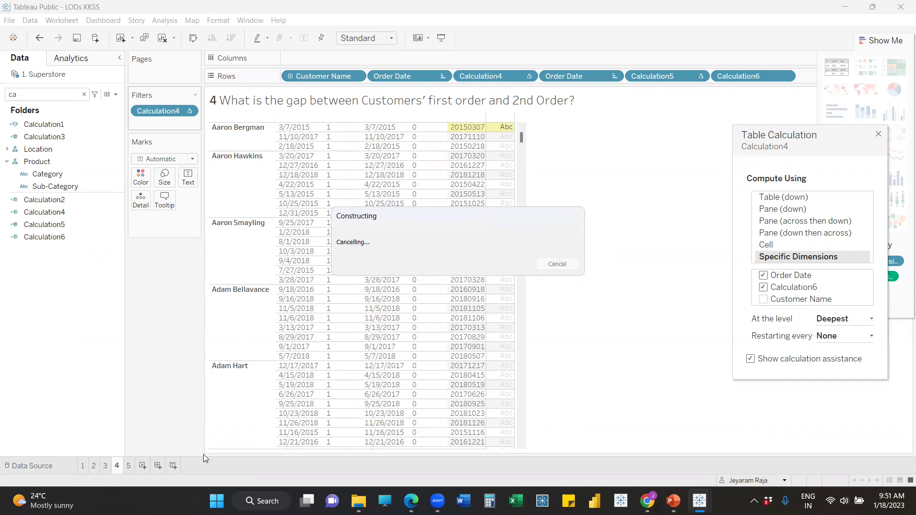
- On worksheet 5, clear the field search, put State on Rows, and hide Show Me
left_click(129, 466)
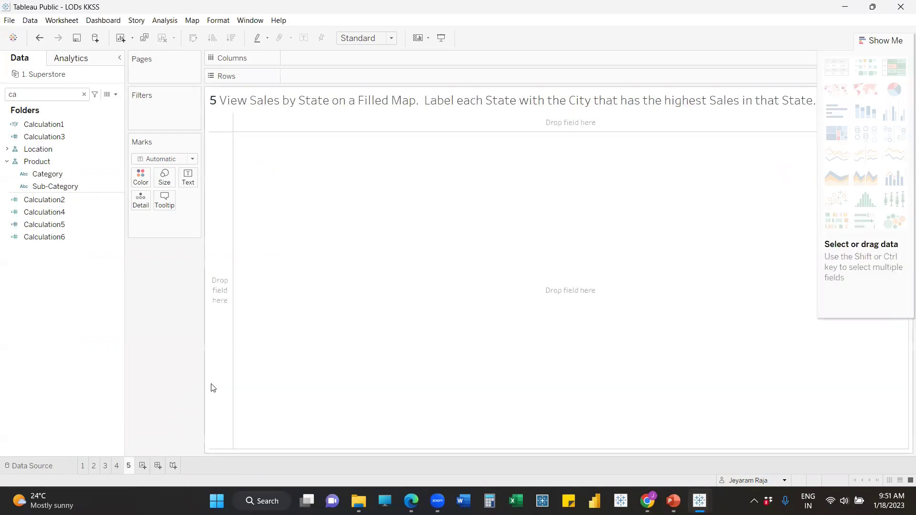
left_click(64, 95)
left_click(84, 94)
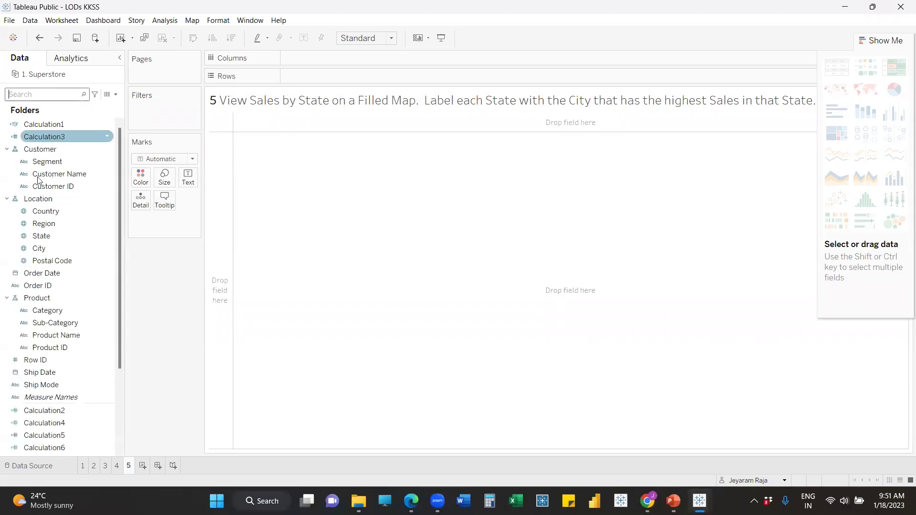
left_click(56, 234)
left_click_drag(55, 233, 325, 71)
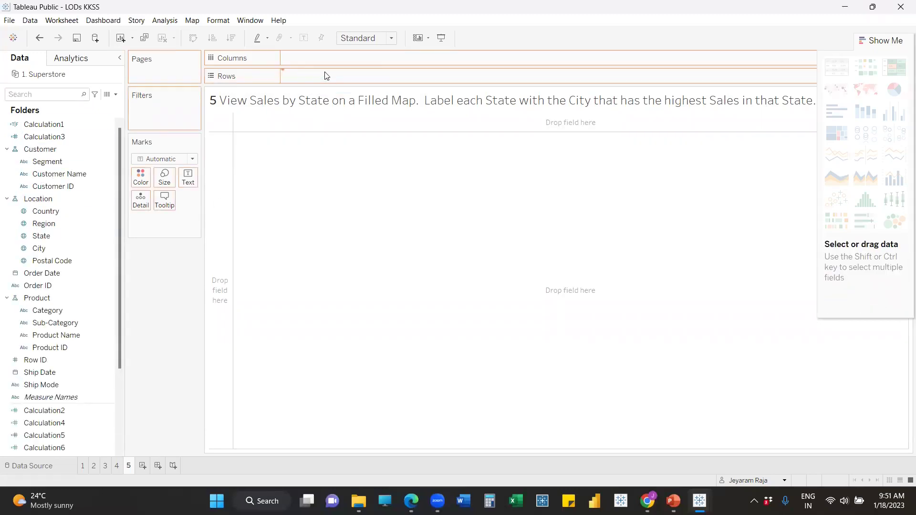
left_click(881, 40)
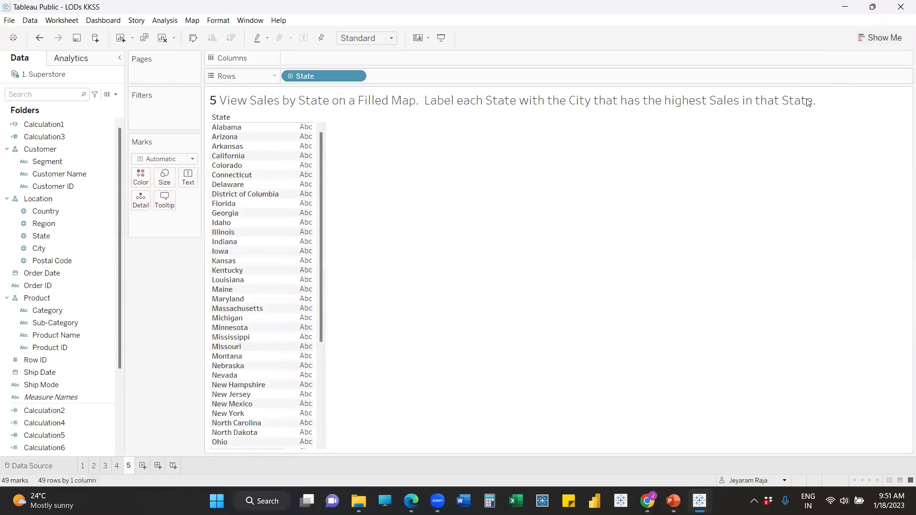
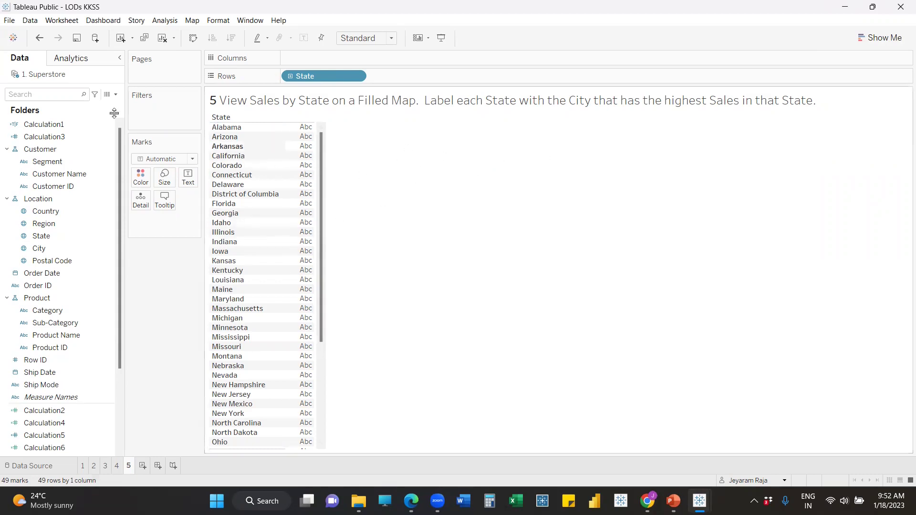
- Search the Data pane for City and add it to Rows beside State
left_click(38, 94)
type("c")
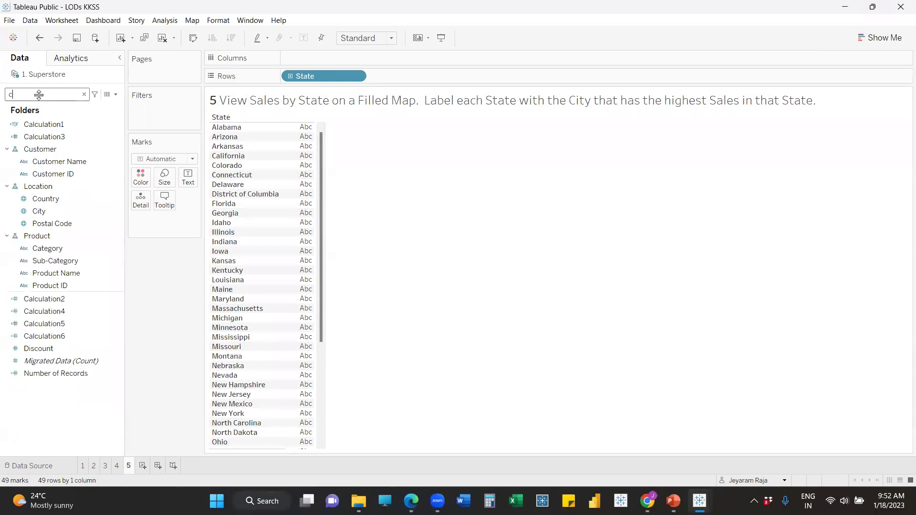
type("ity")
left_click_drag(39, 137, 332, 106)
left_click_drag(39, 136, 377, 77)
left_click(49, 92)
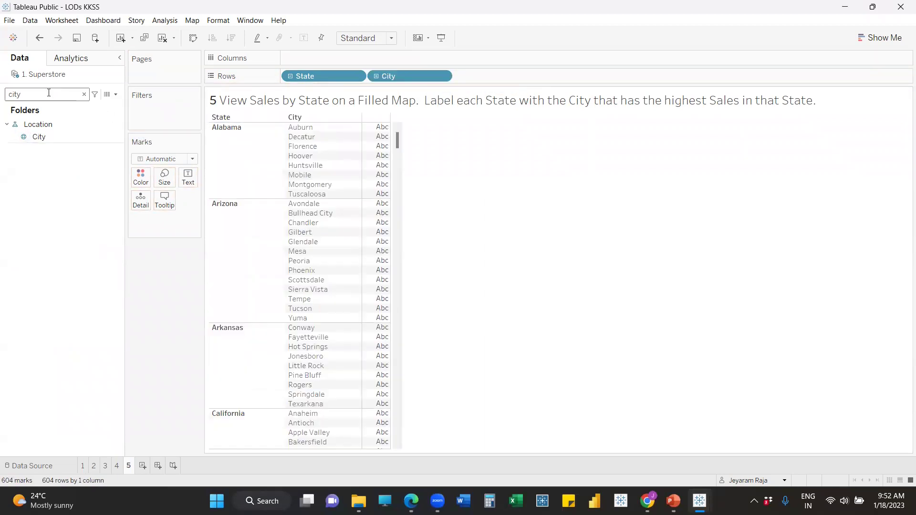
- Add Sales to the view and display it as a text table
type("sa")
left_click_drag(88, 132, 553, 78)
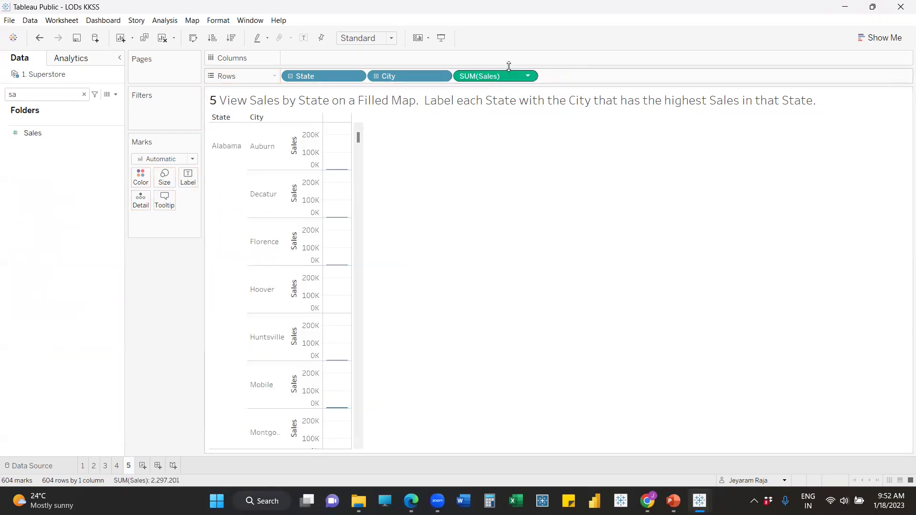
left_click(879, 38)
left_click(836, 67)
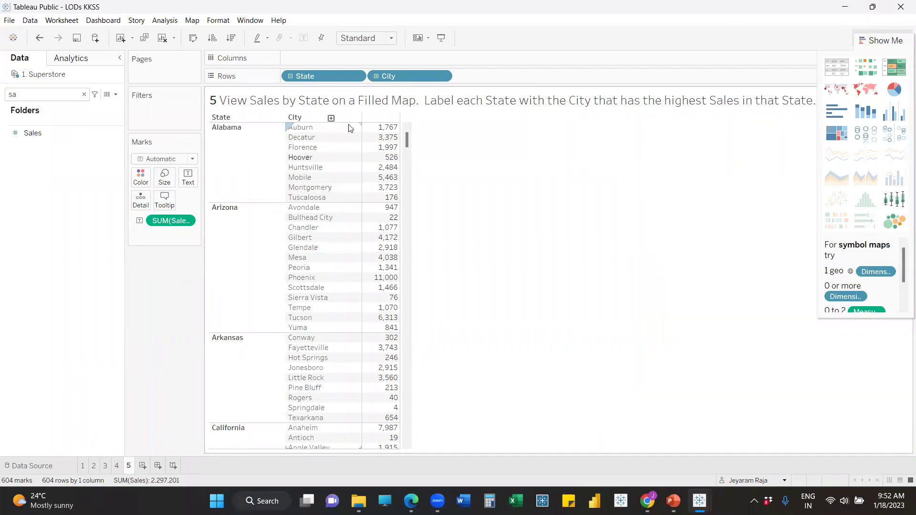
left_click_drag(388, 76, 93, 288)
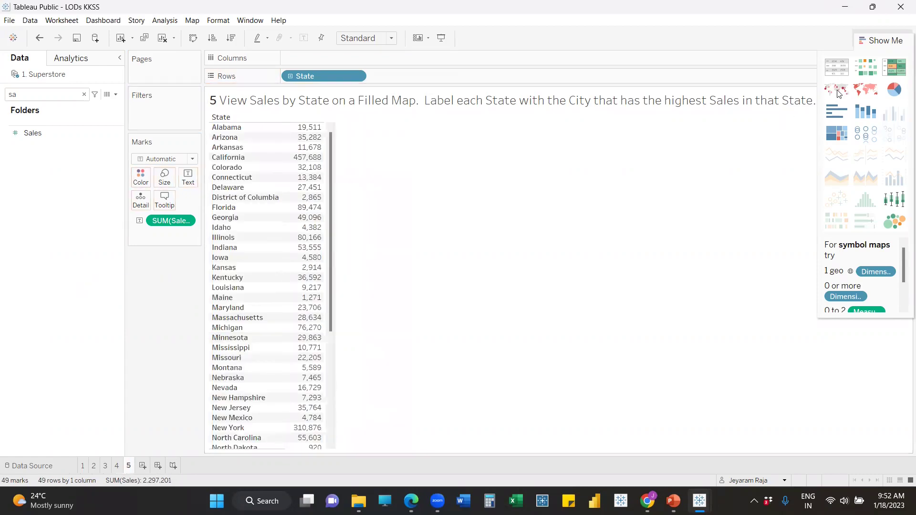
left_click(859, 93)
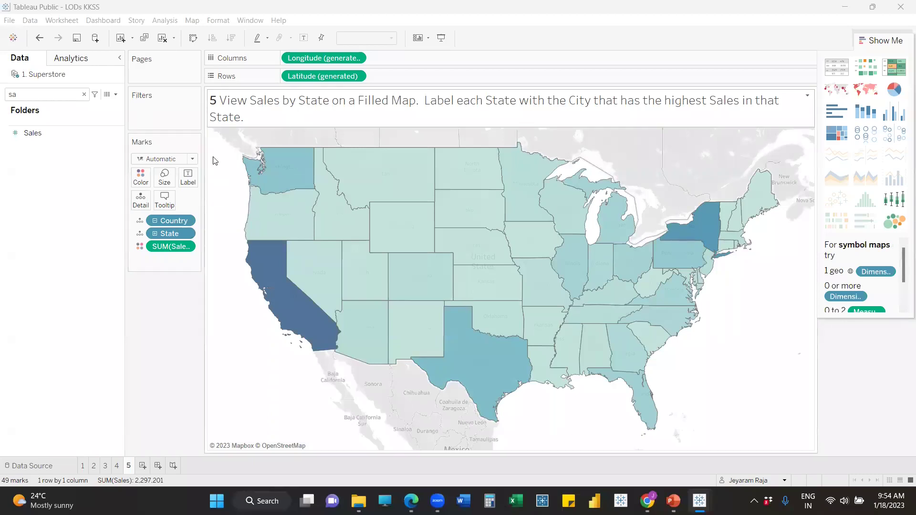
left_click(39, 38)
left_click(40, 37)
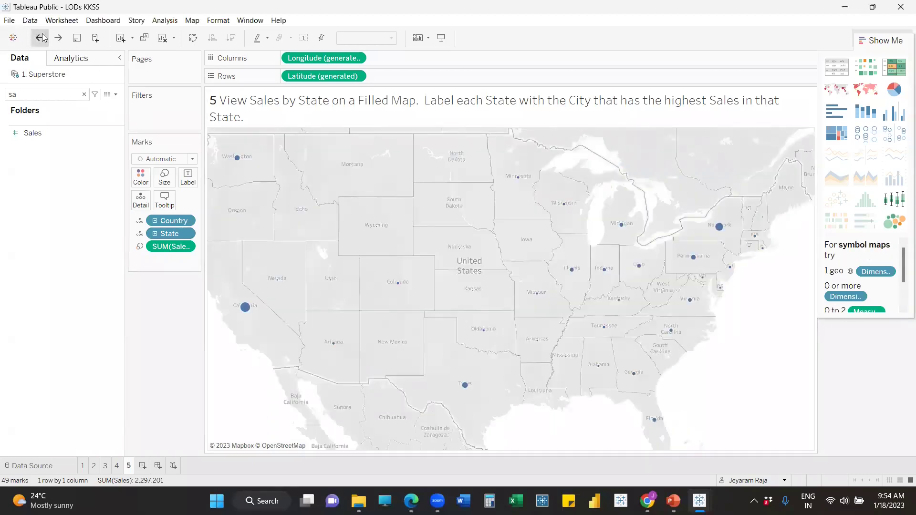
left_click(42, 37)
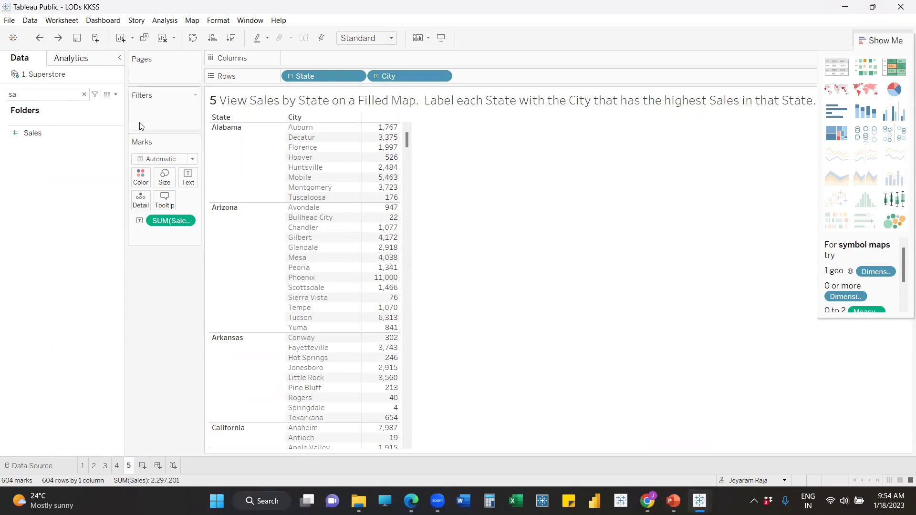
left_click(116, 94)
left_click(62, 105)
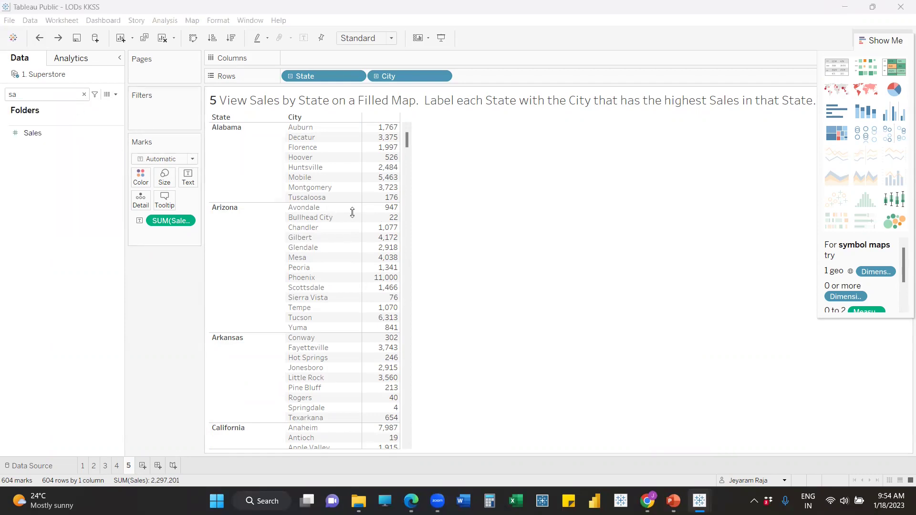
- Write { FIXED [State],[City]:SUM([Sales])} as the calculation and apply it
left_click(473, 233)
type("{ FIXED ")
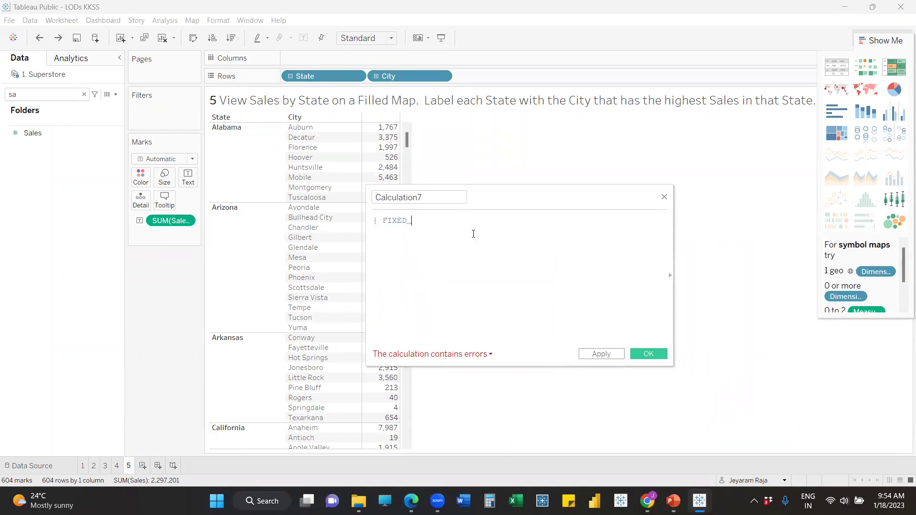
type("sta")
key("Down")
key("Return")
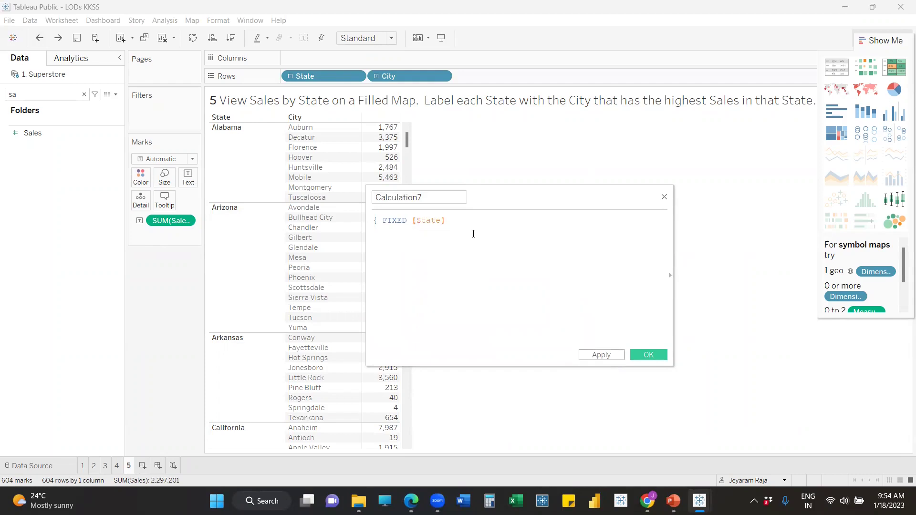
type(",city")
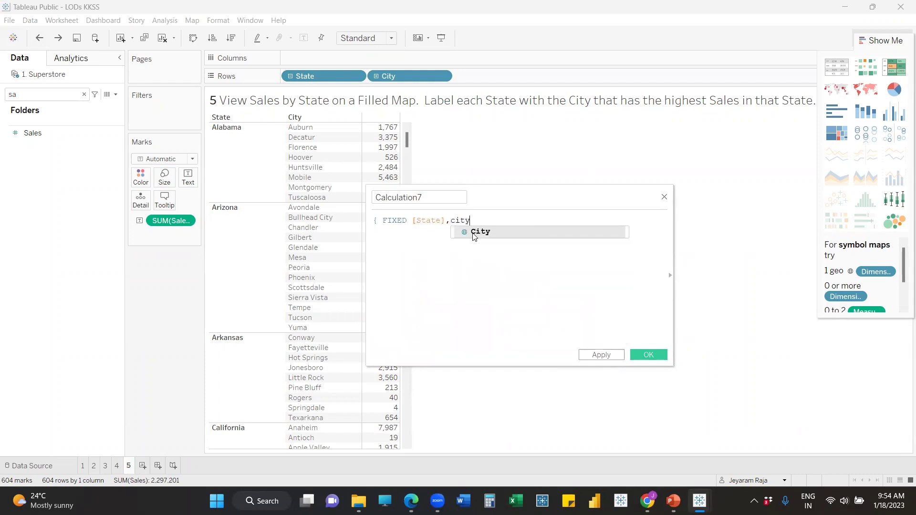
key("Return")
type(":sum")
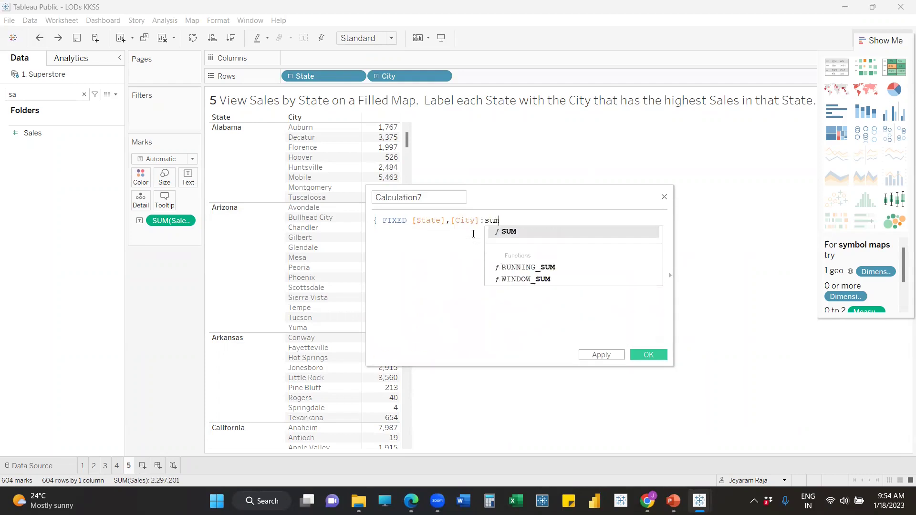
key("Return")
type("sal")
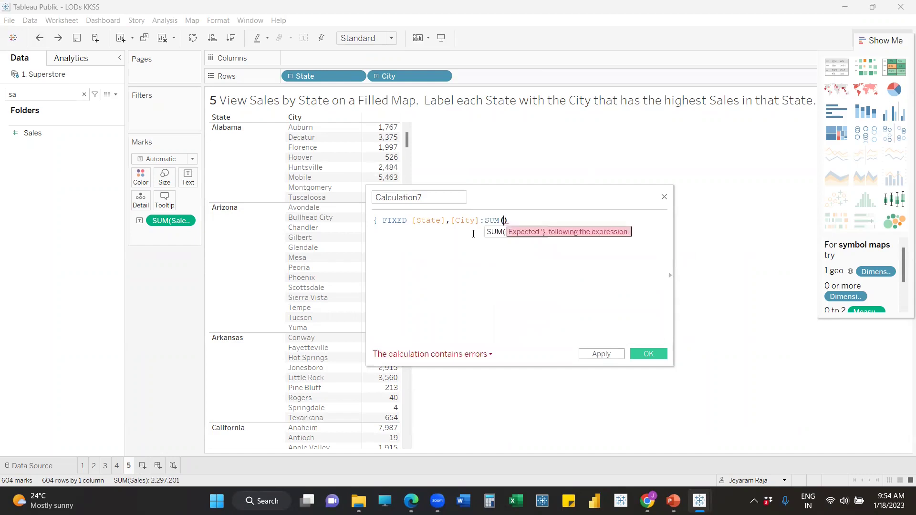
key("Return")
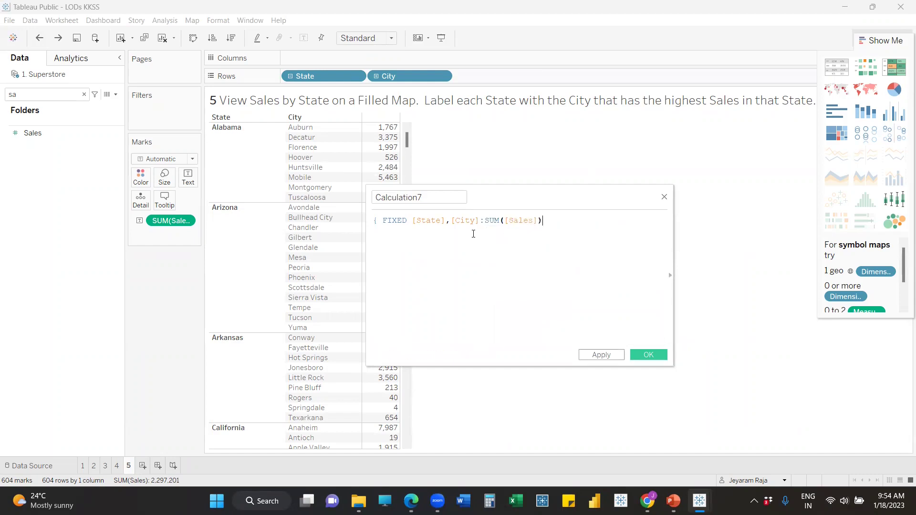
type("}")
left_click(604, 356)
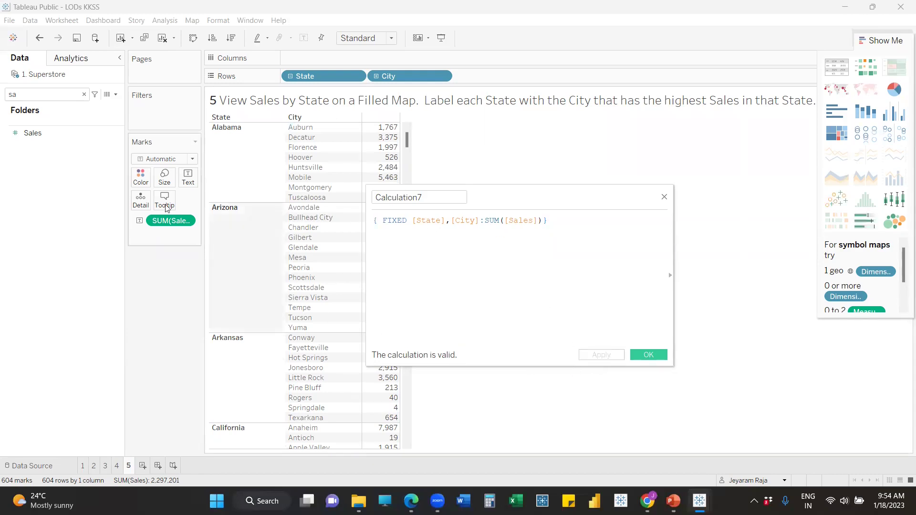
- Add Calculation7 to Rows and make it discrete so it appears as a column
left_click(45, 92)
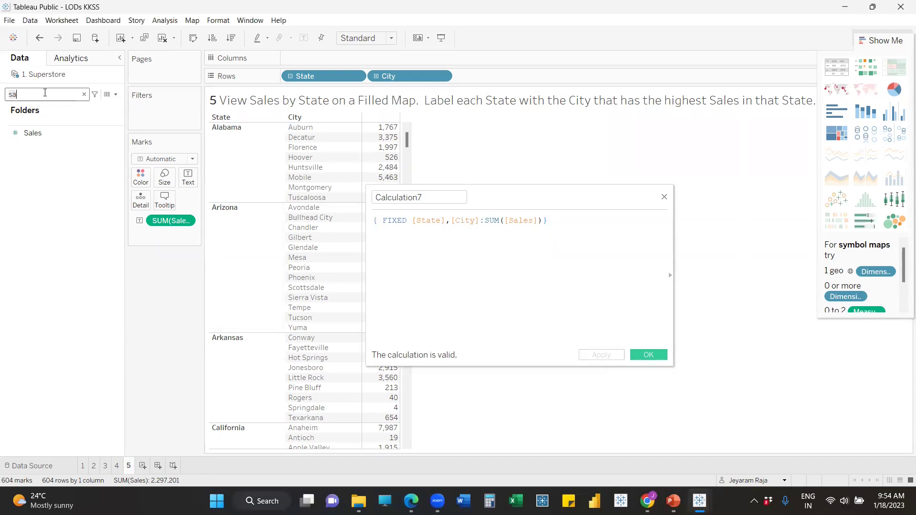
key("BackSpace")
key("BackSpace")
type("ca")
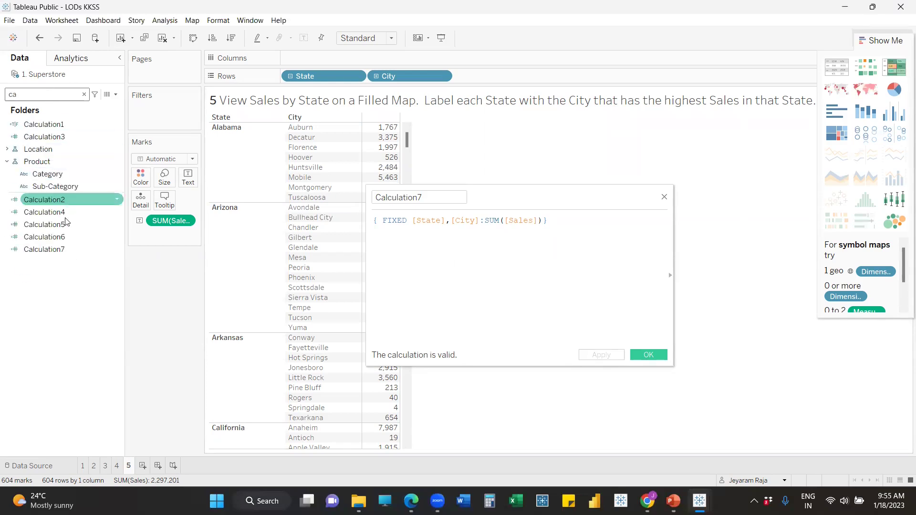
left_click_drag(72, 247, 512, 83)
right_click(512, 83)
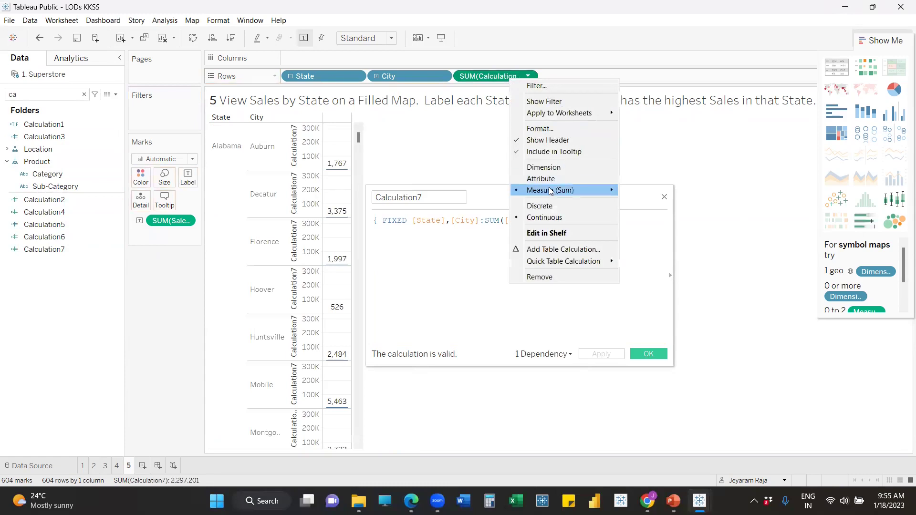
mouse_move(551, 191)
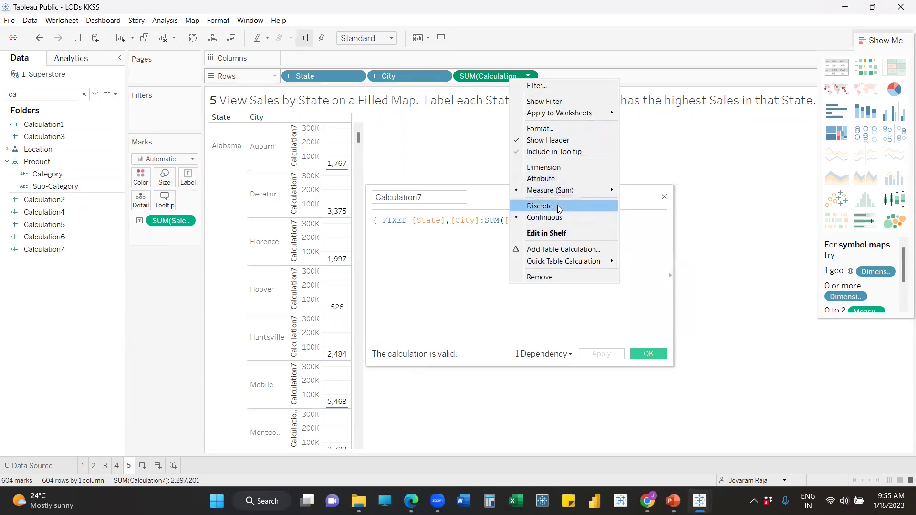
left_click(553, 206)
left_click_drag(519, 189, 642, 173)
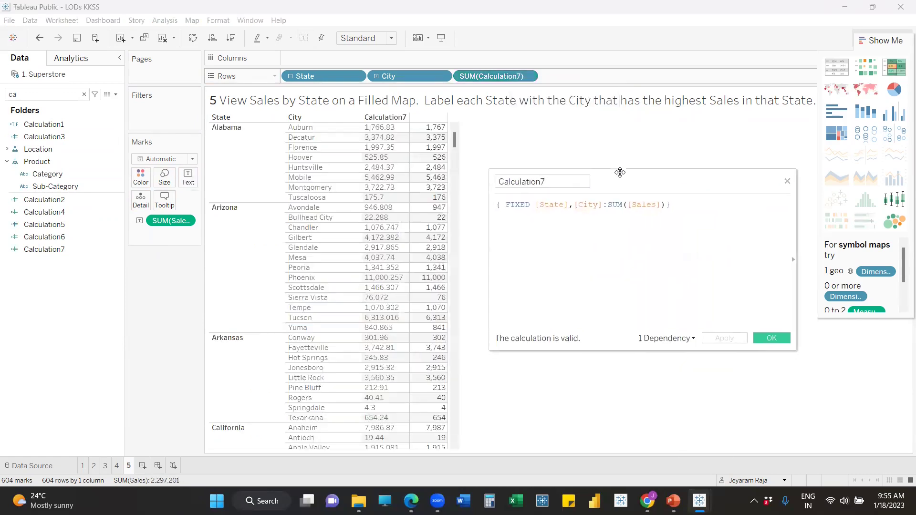
- Test the formula fixed on City alone, then restore [State],[City] and reapply
double_click(542, 208)
key("Delete")
key("Delete")
left_click(724, 337)
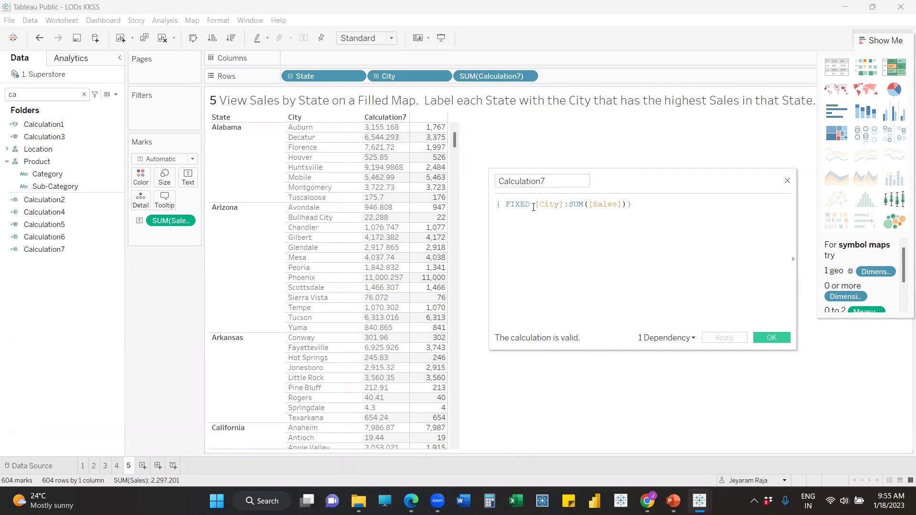
type("sta")
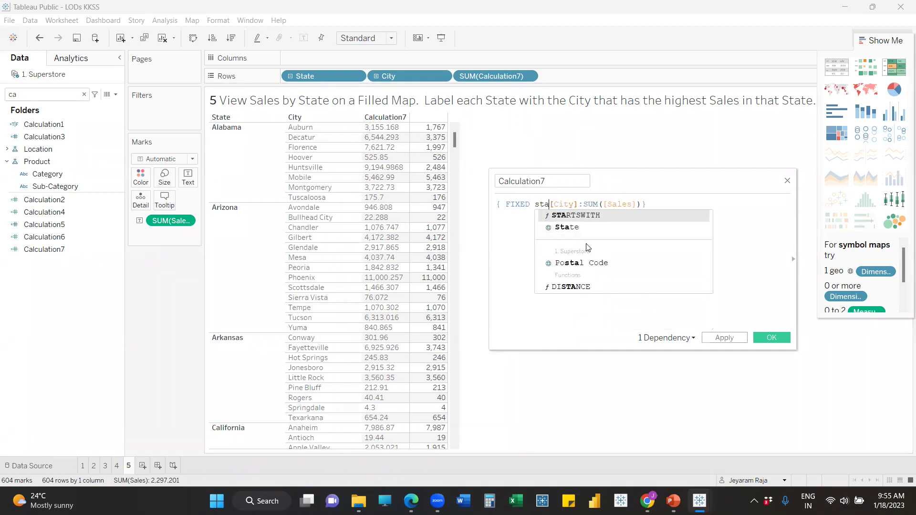
key("Down")
key("Return")
type(",")
left_click(724, 337)
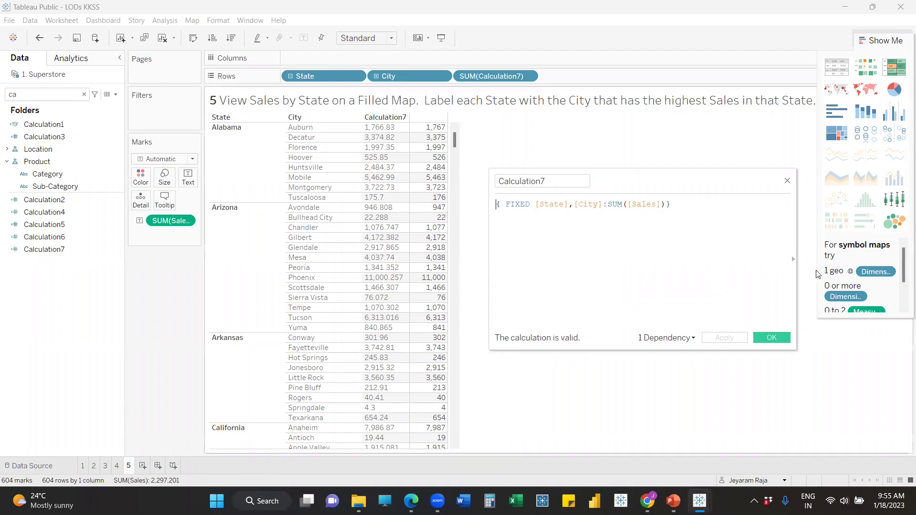
- Wrap the per-city sales formula in { FIXED [State]:MAX(...)} and apply it
key("Return")
key("Return")
key("Return")
type("{ FIXED ")
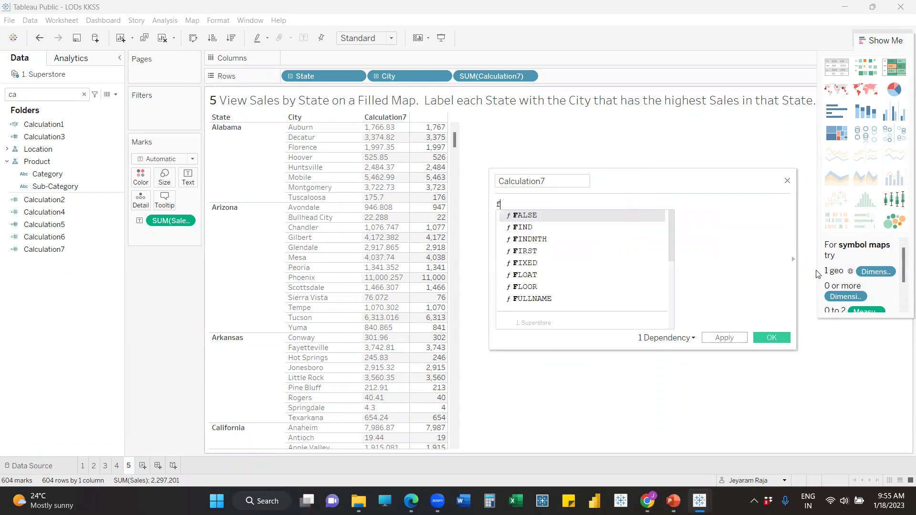
type("sta")
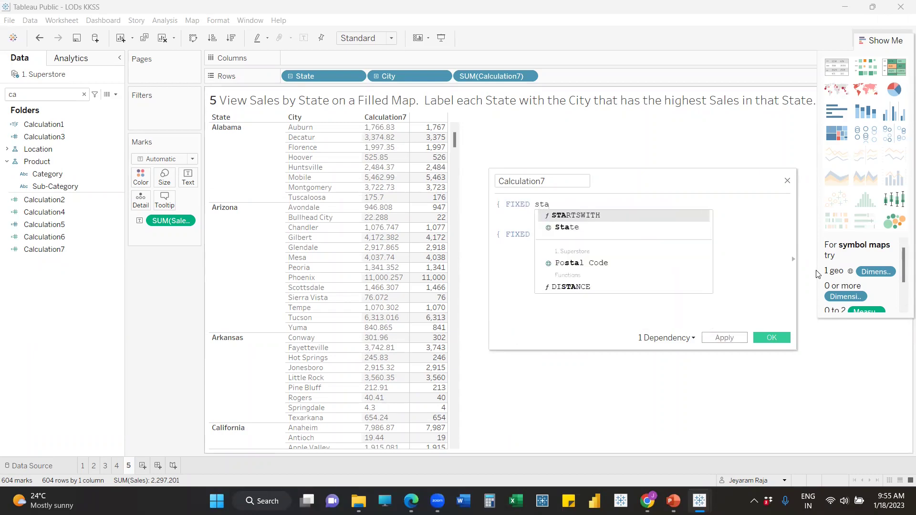
key("Down")
key("Return")
type(":ma")
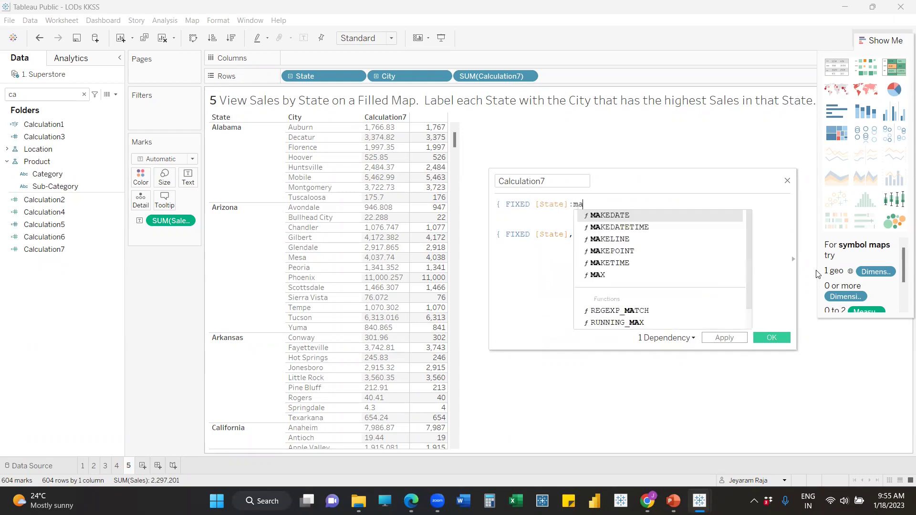
type("x(")
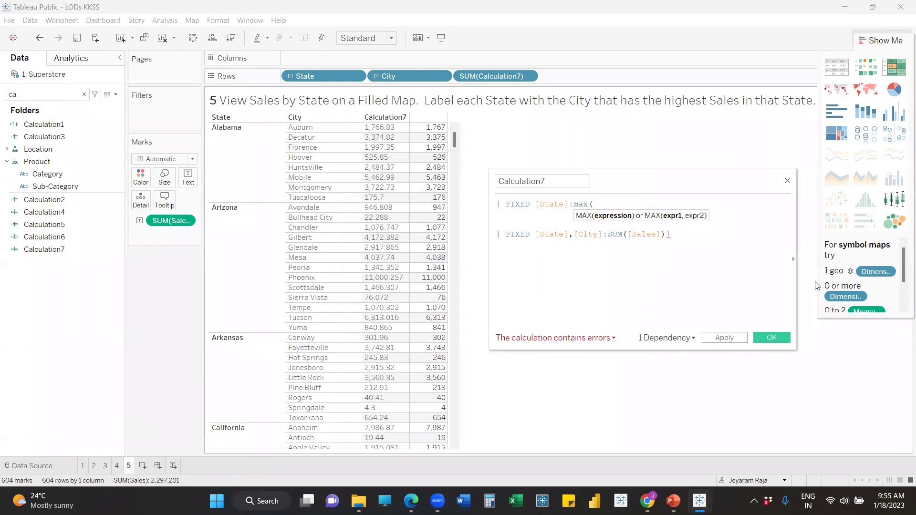
left_click(695, 235)
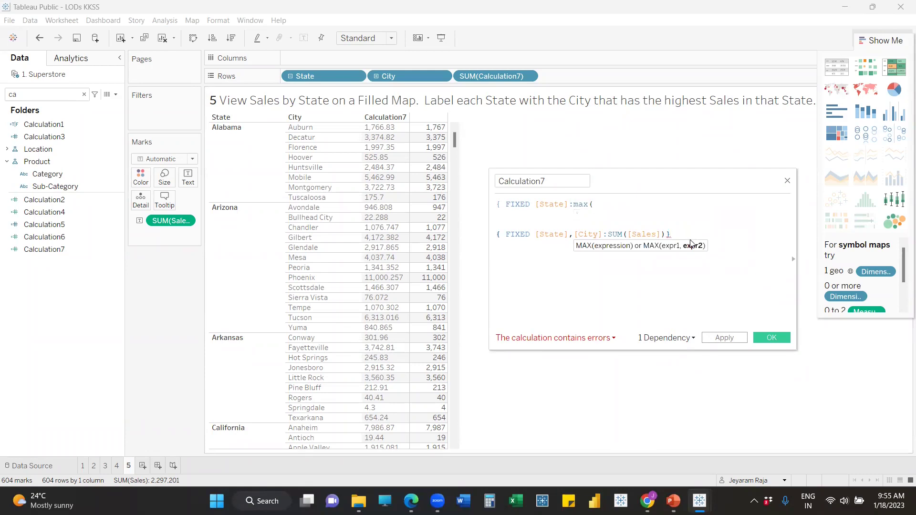
type(")}")
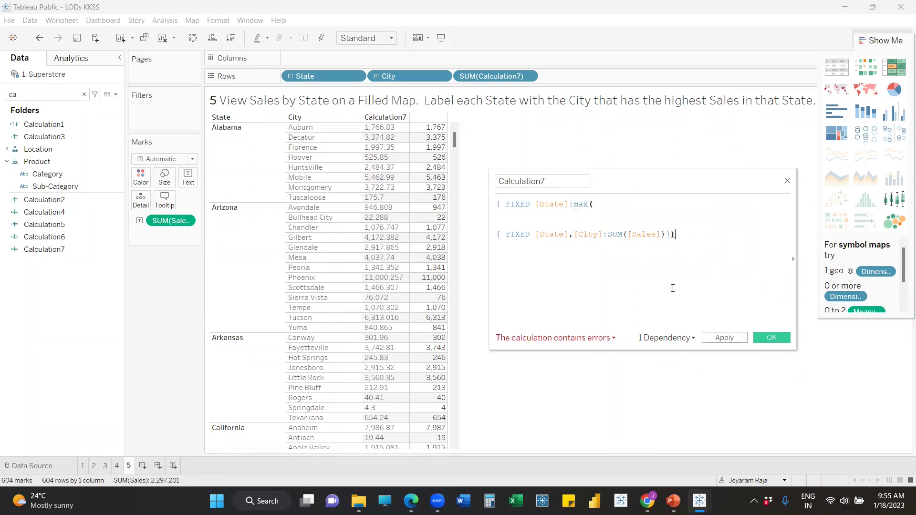
type(")")
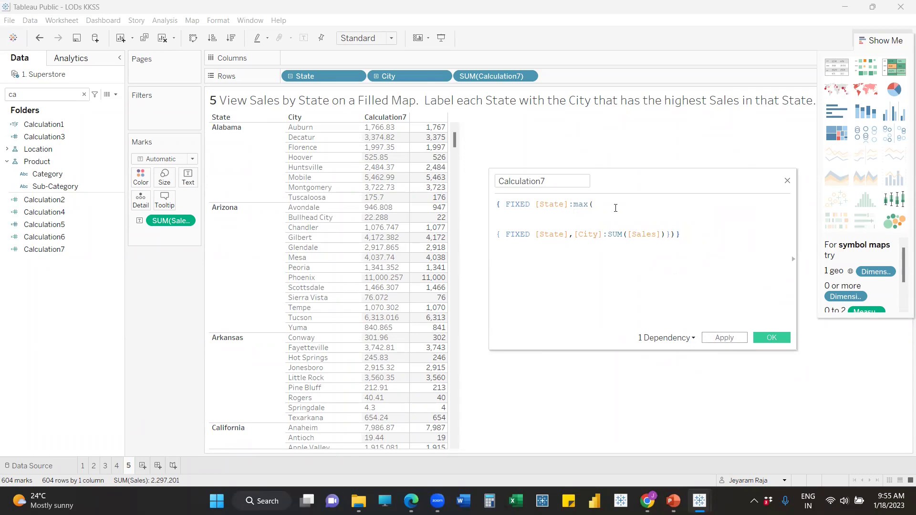
left_click(706, 338)
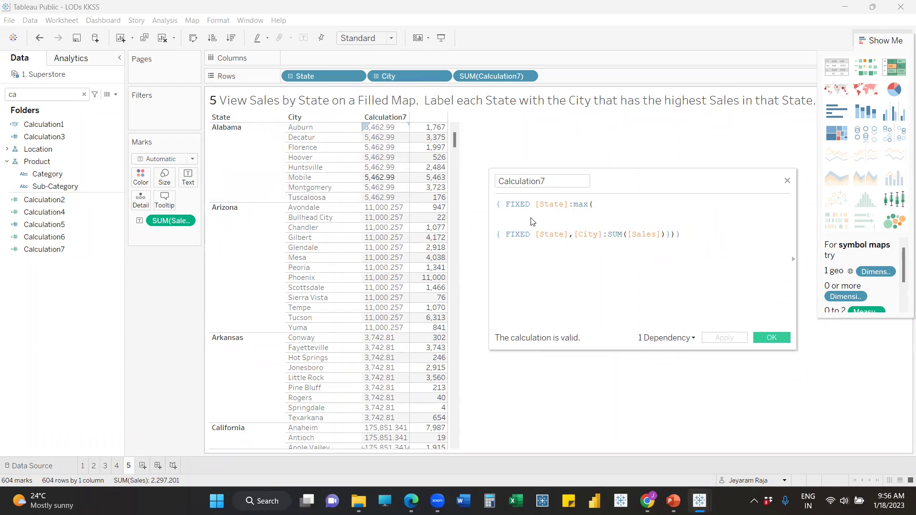
- Begin an IF testing whether the state maximum equals the per-city sales expression
left_click(499, 203)
key("Return")
key("Return")
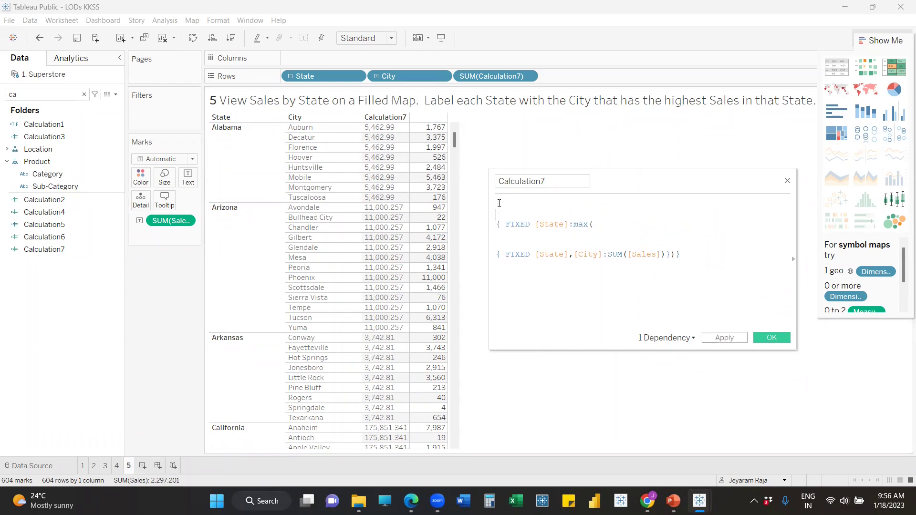
type("if")
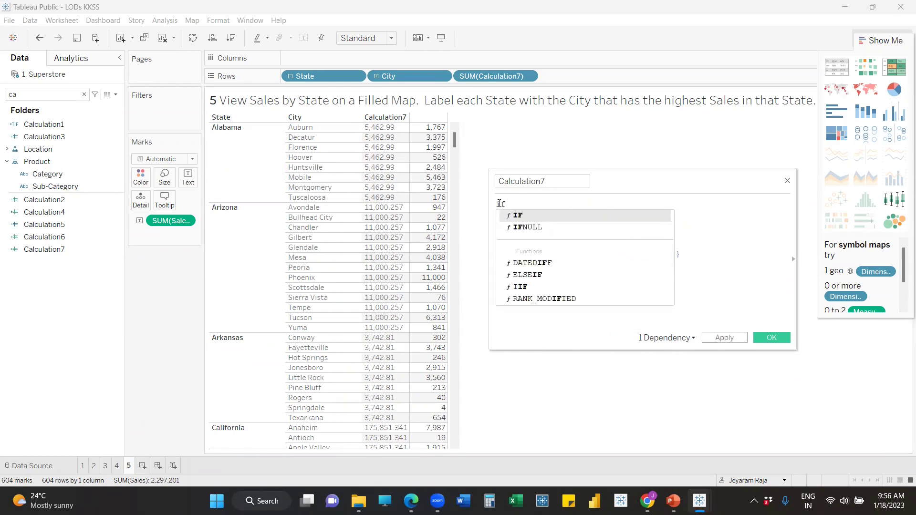
left_click(716, 245)
key("Up")
key("Up")
key("Up")
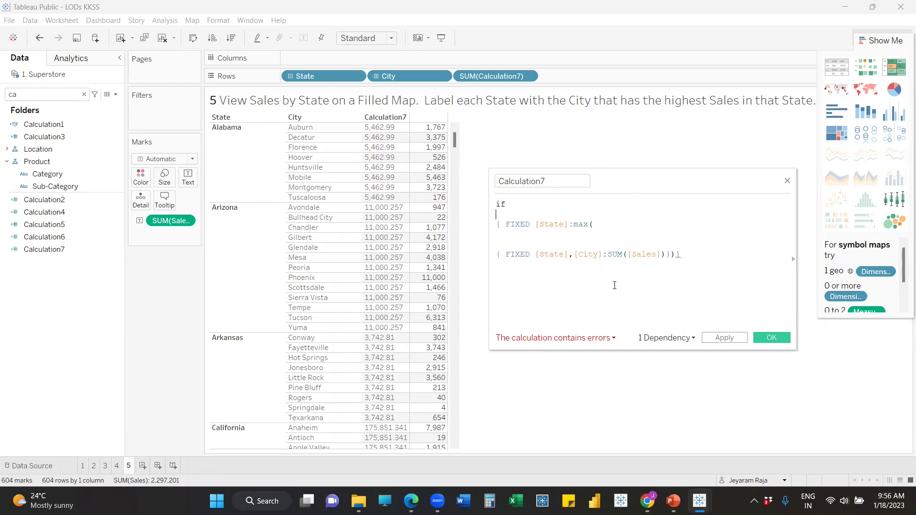
key("Return")
triple_click(498, 258)
key("ctrl+c")
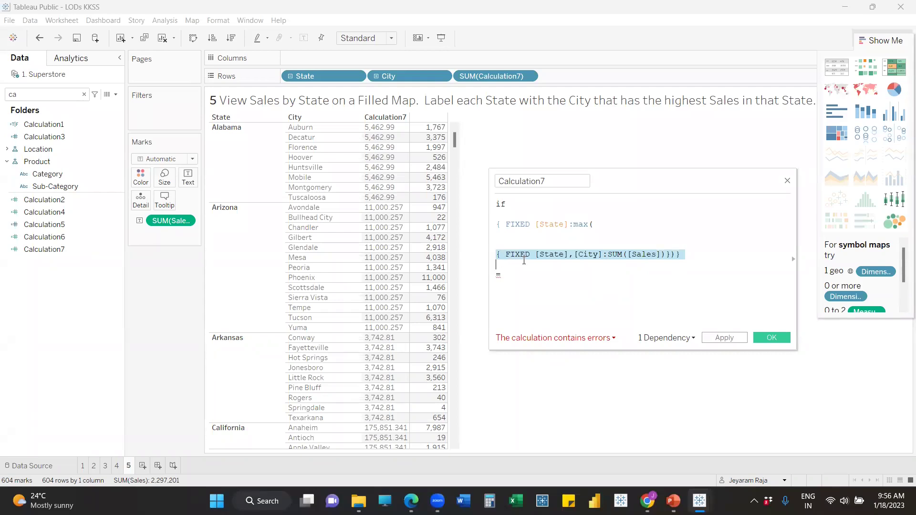
left_click(515, 280)
key("Return")
key("Return")
key("ctrl+v")
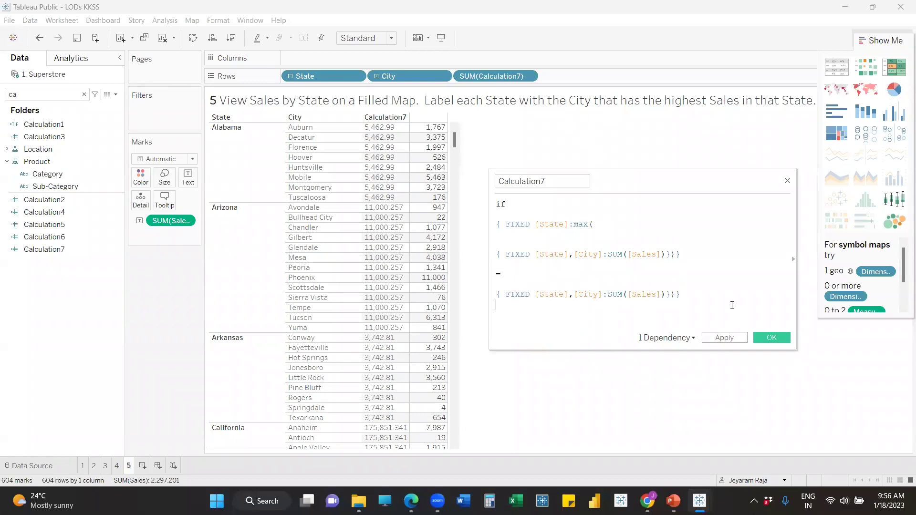
key("BackSpace")
key("BackSpace")
- Finish the formula with THEN [City] END, apply it, and close the editor
key("Return")
type("THEN")
key("Return")
type("[City]")
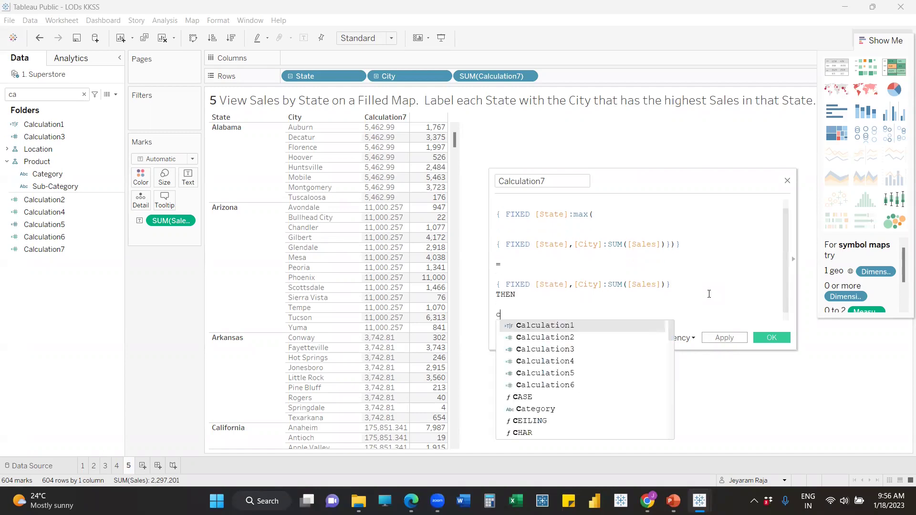
type("END")
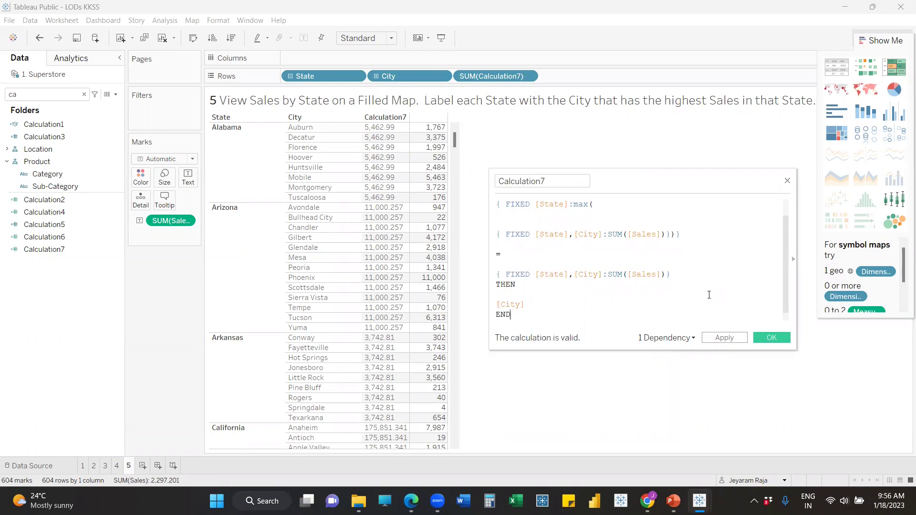
left_click(724, 338)
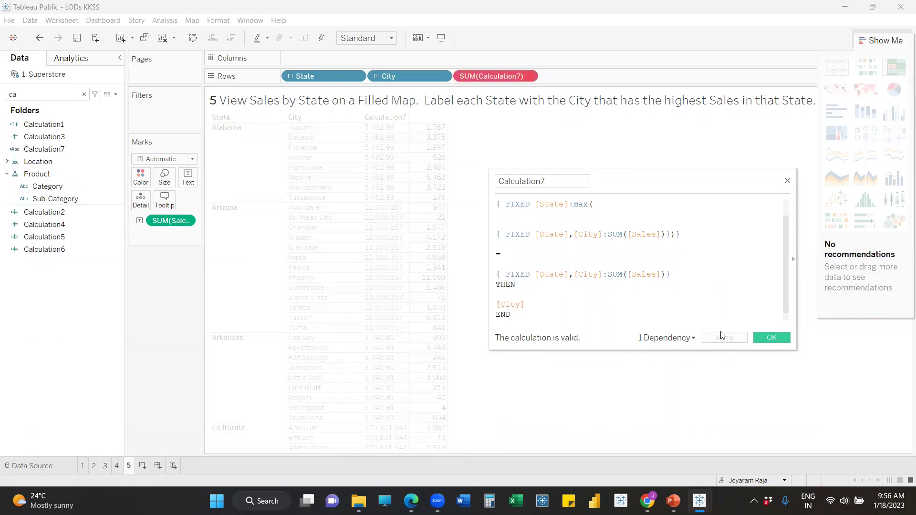
left_click(774, 338)
- Remove Calculation7 and City from Rows, leaving only State
left_click_drag(493, 75, 84, 259)
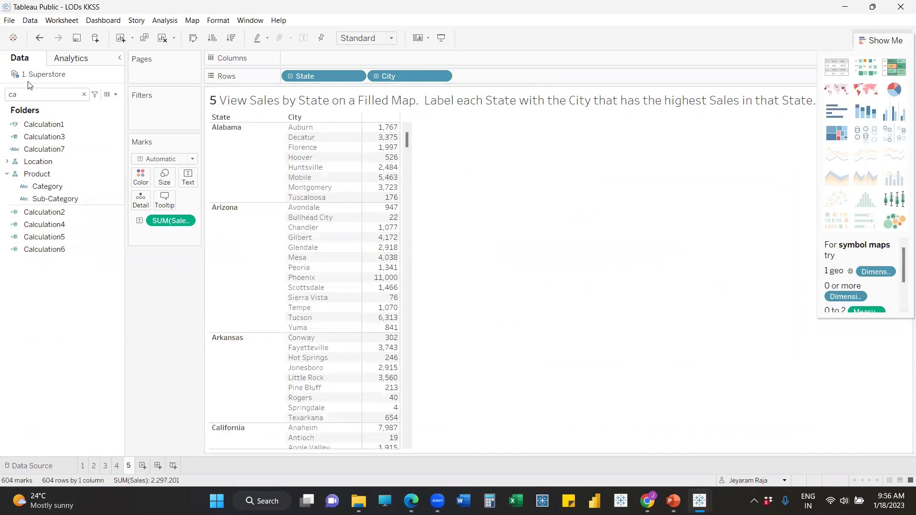
mouse_move(62, 149)
left_mouse_down()
mouse_move(342, 130)
mouse_move(507, 64)
mouse_move(502, 78)
left_mouse_up()
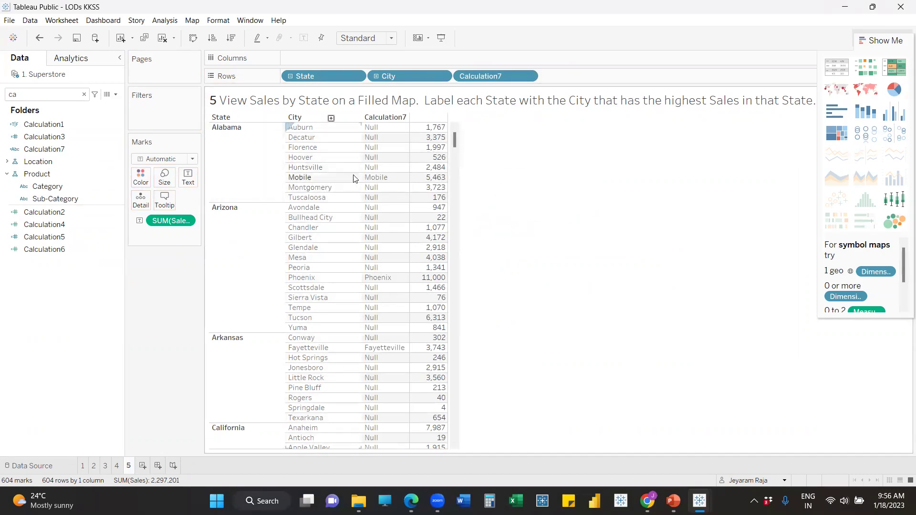
left_click_drag(495, 77, 158, 265)
mouse_move(392, 77)
left_mouse_down()
mouse_move(382, 62)
mouse_move(224, 185)
mouse_move(410, 311)
mouse_move(435, 305)
left_mouse_up()
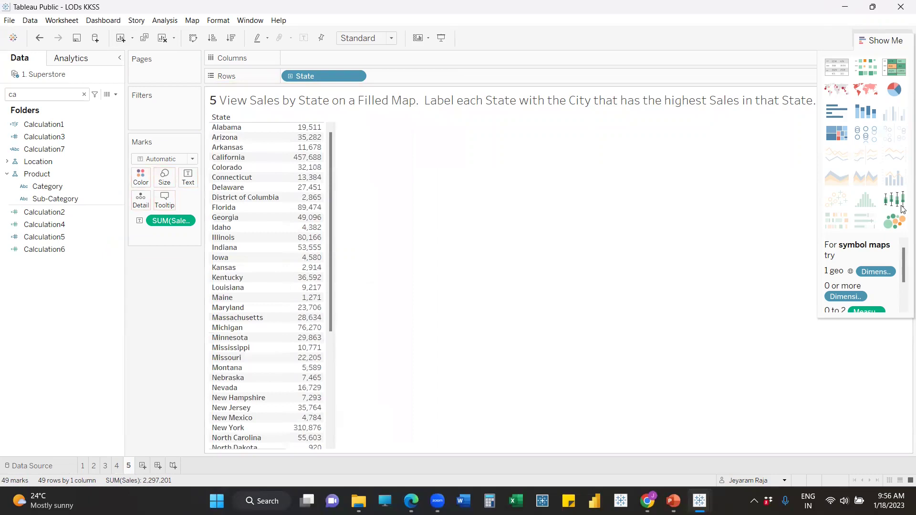
- Make the view a filled state map and label each state with Calculation7
left_click(867, 91)
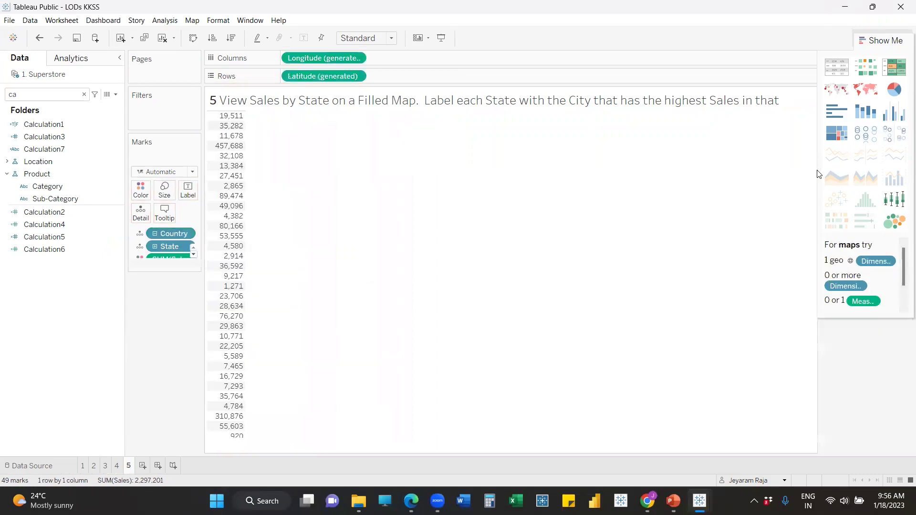
left_click_drag(43, 149, 188, 177)
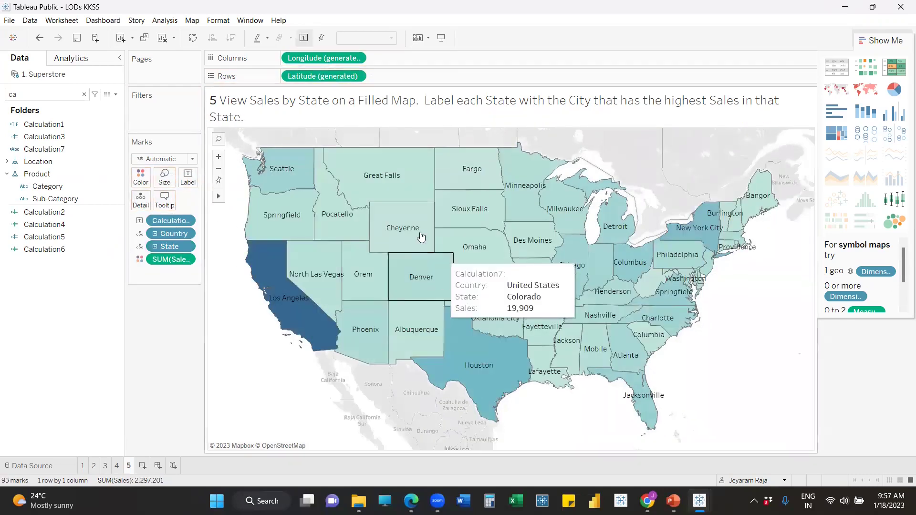
mouse_move(486, 400)
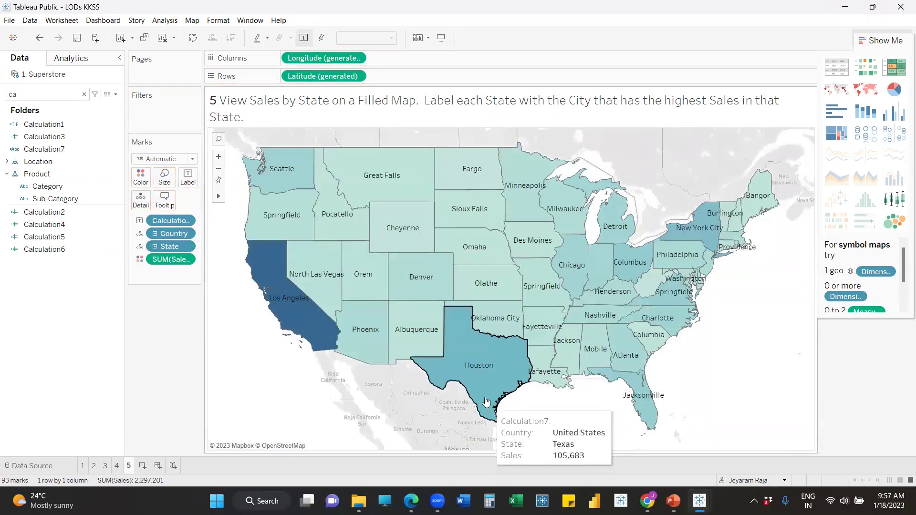